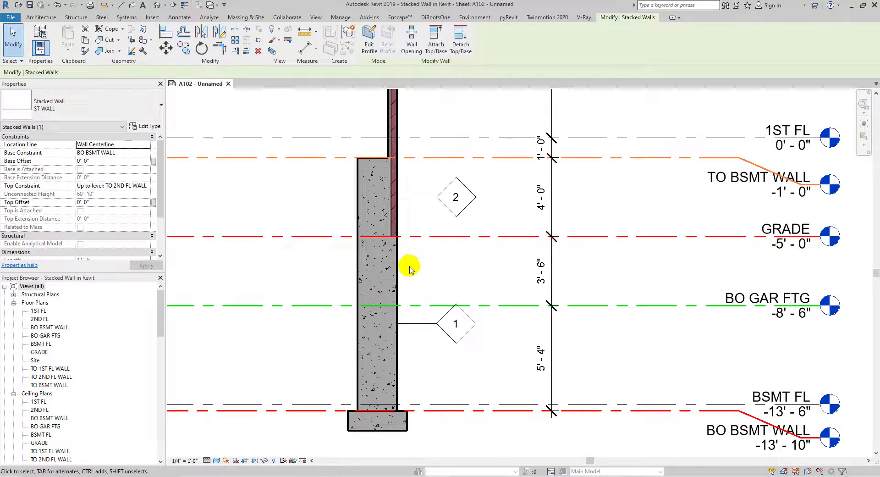
- Examine the finished stacked wall and its named levels on the reference sheet
click(359, 209)
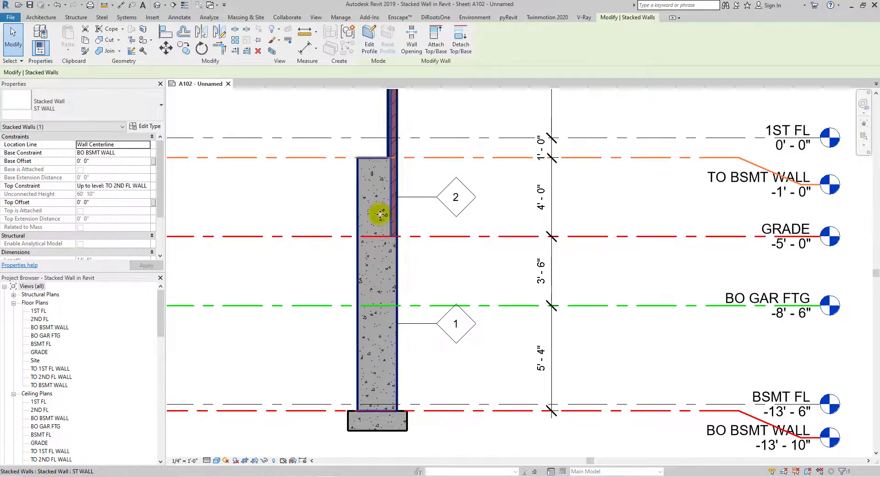
middle_drag(413, 212, 424, 226)
middle_drag(417, 279, 442, 248)
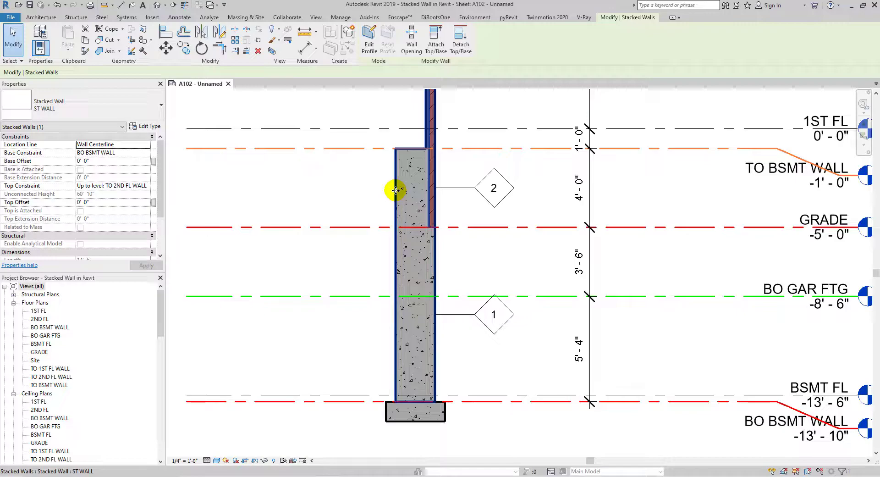
key(Escape)
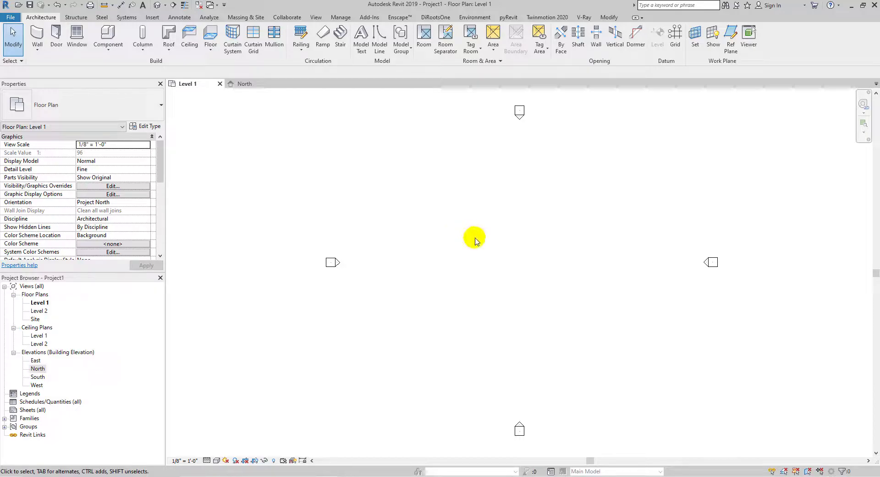
- Open the North elevation and place a new level about 14' below Level 1
double_click(39, 370)
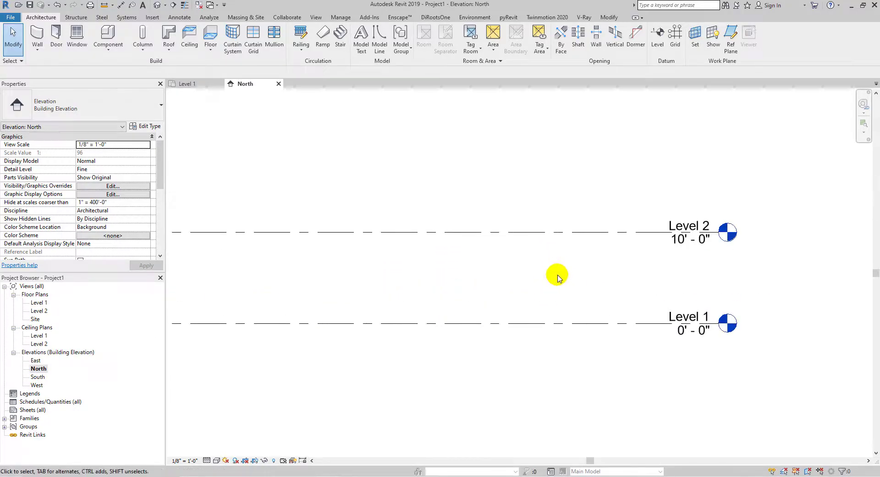
middle_drag(560, 296, 505, 306)
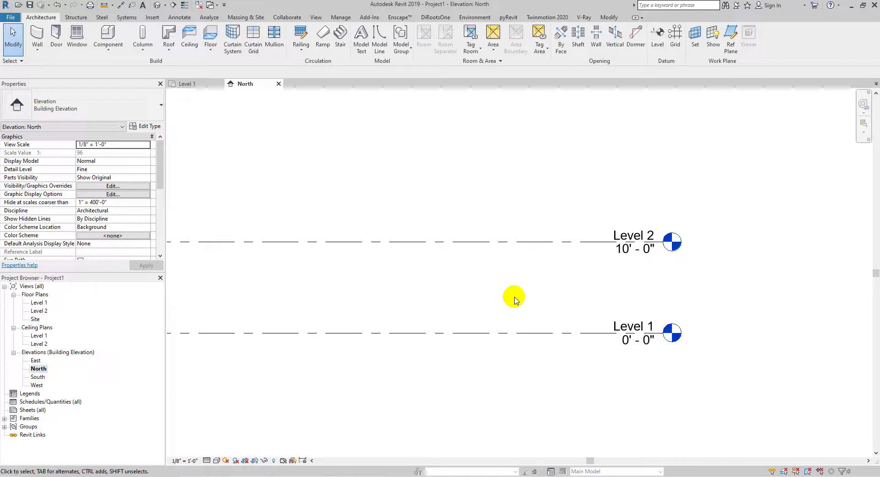
middle_drag(534, 291, 546, 186)
scroll(585, 211, down, 2)
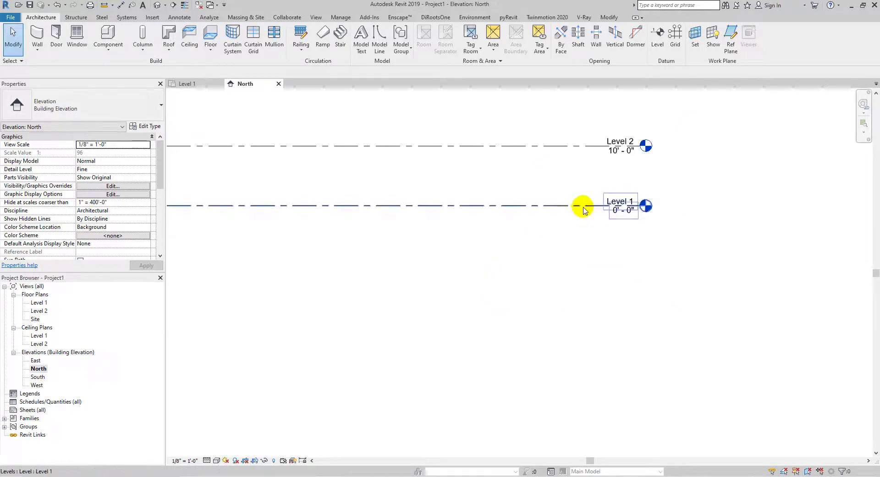
middle_drag(585, 211, 567, 246)
key(l)
key(l)
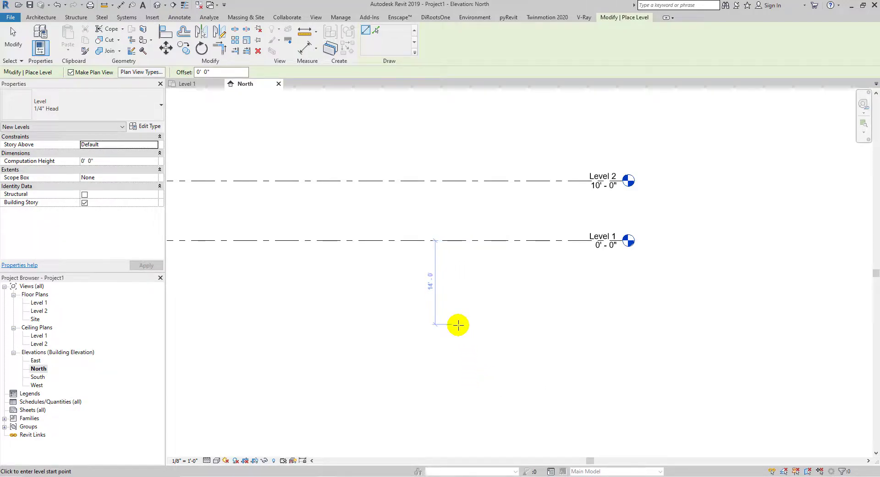
click(459, 325)
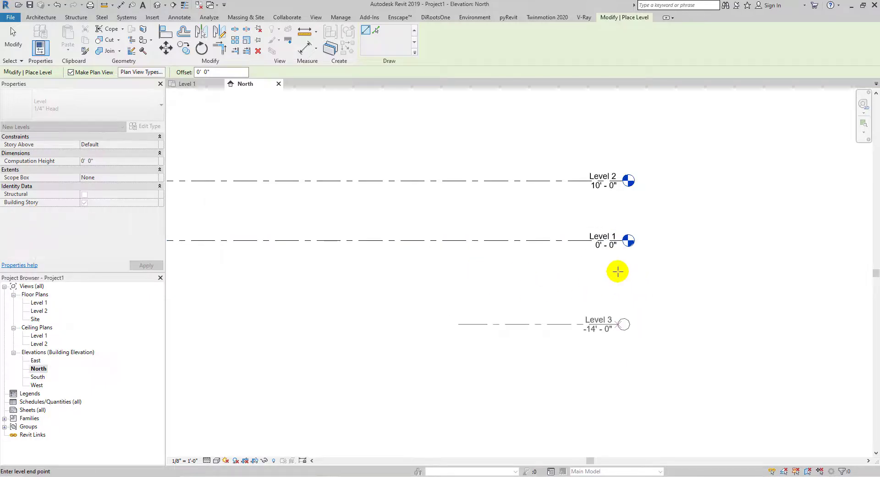
click(621, 249)
key(Escape)
key(Escape)
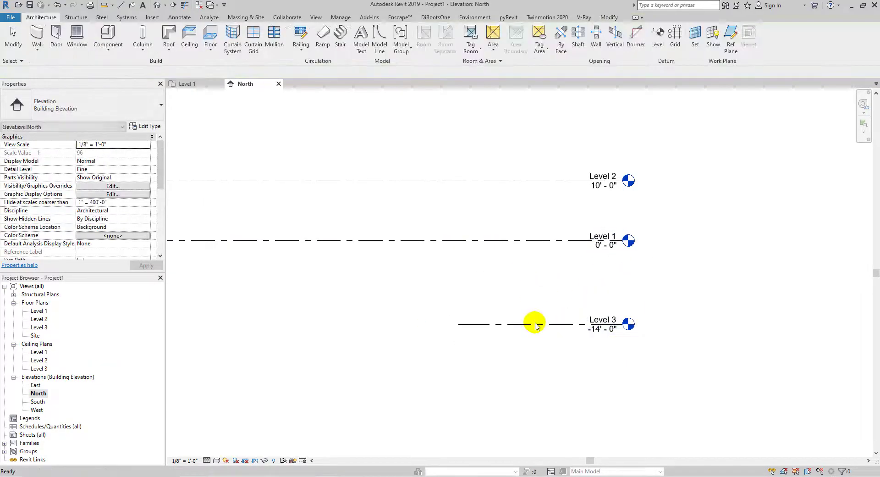
- Rename the new level BO BSMT WALL and set its elevation to -13' 10"
click(603, 314)
click(598, 319)
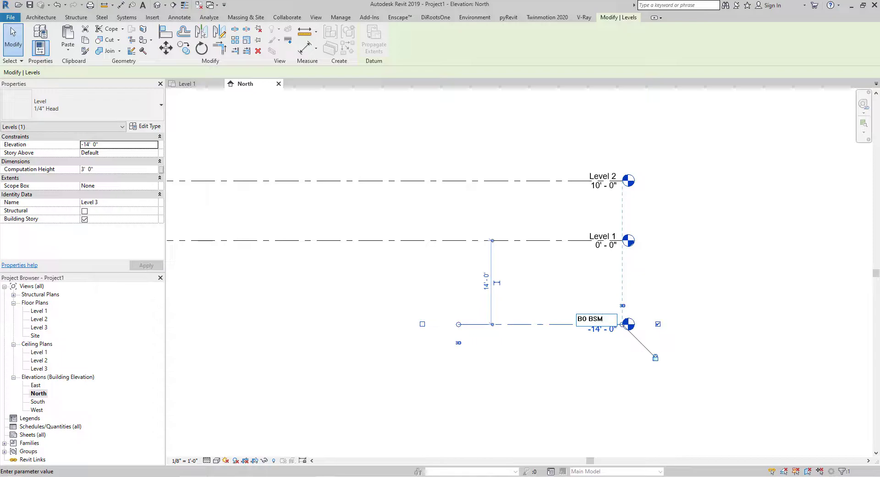
text(BSMT WALL)
key(Return)
click(596, 329)
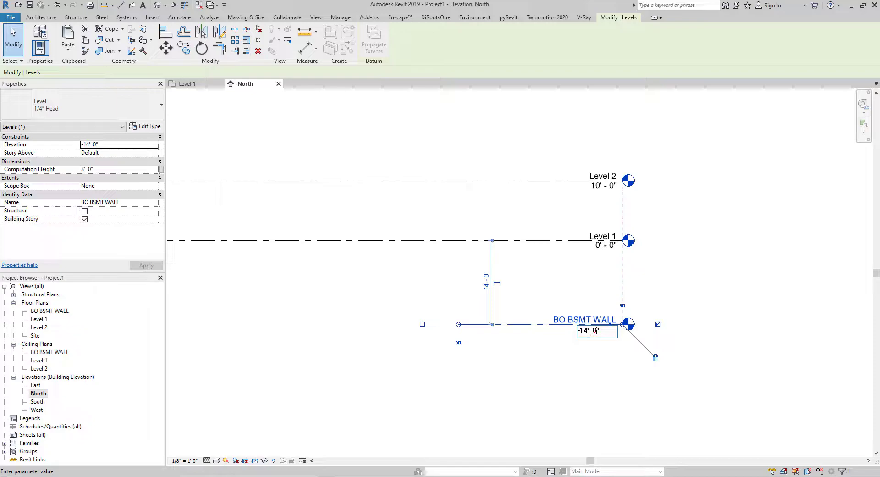
text(-13')
key(Return)
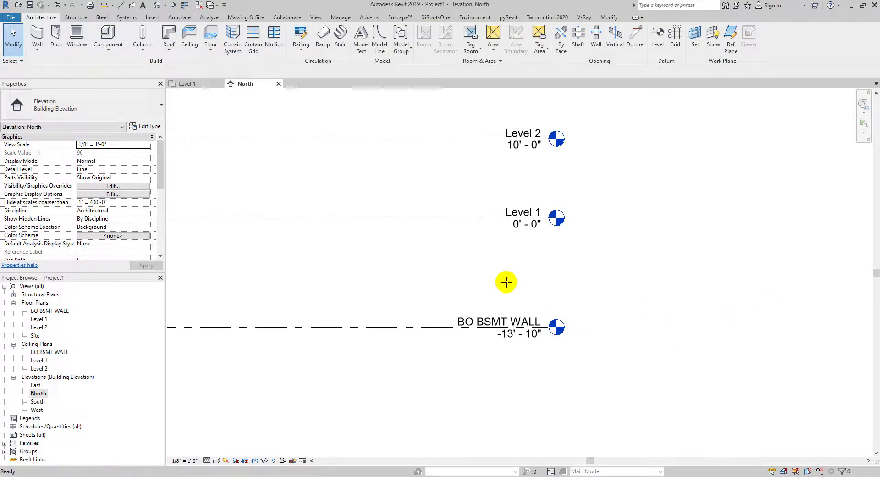
- Place another level about 8' 10" below Level 1
key(l)
key(l)
scroll(403, 284, down, 2)
click(369, 296)
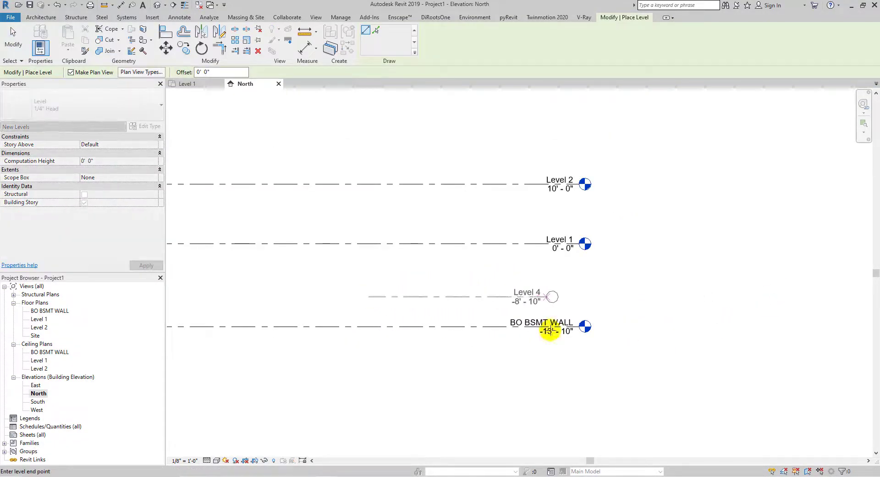
click(580, 297)
- Rename that level BSMT FL and set its elevation to -13' 6"
click(554, 292)
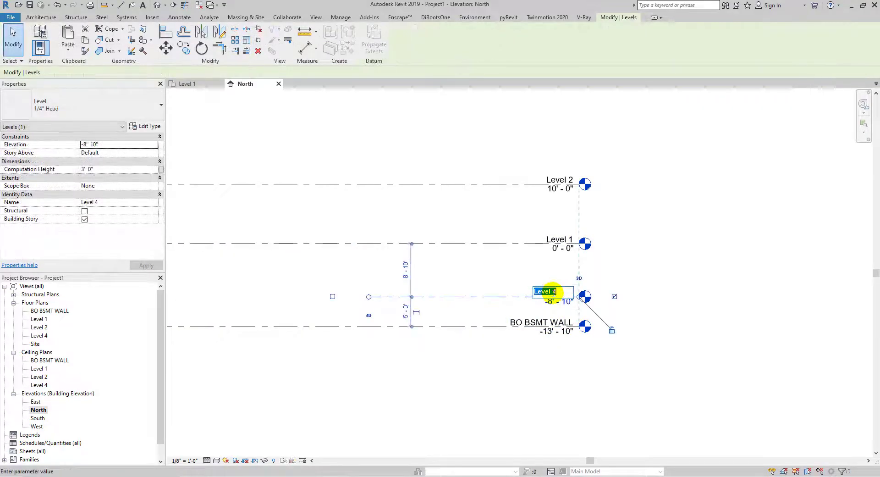
text(BSMT FL)
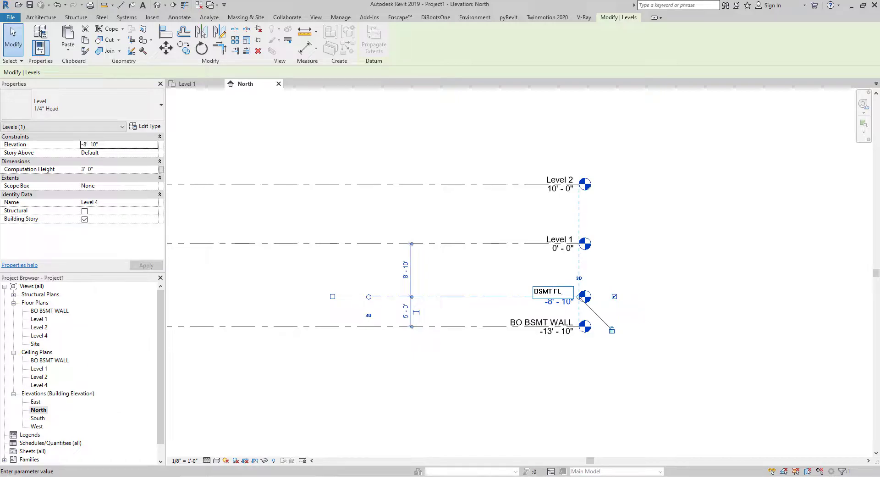
key(Return)
scroll(550, 300, up, 2)
click(538, 303)
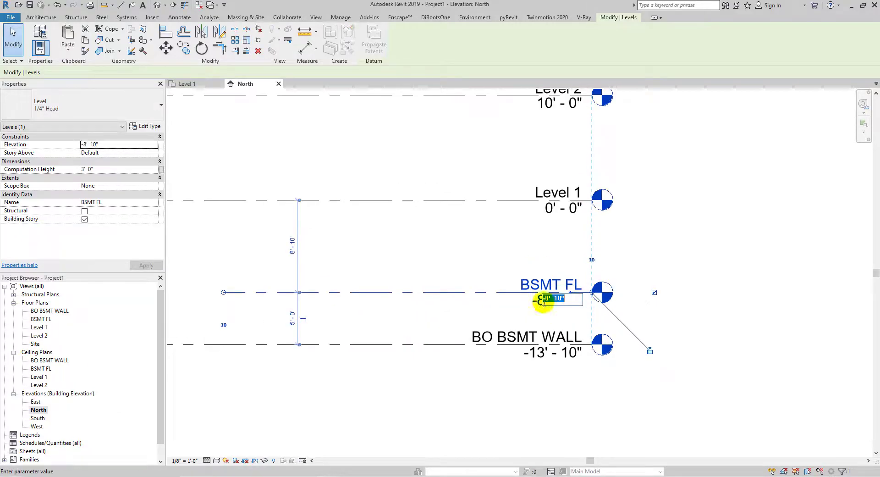
key(BackSpace)
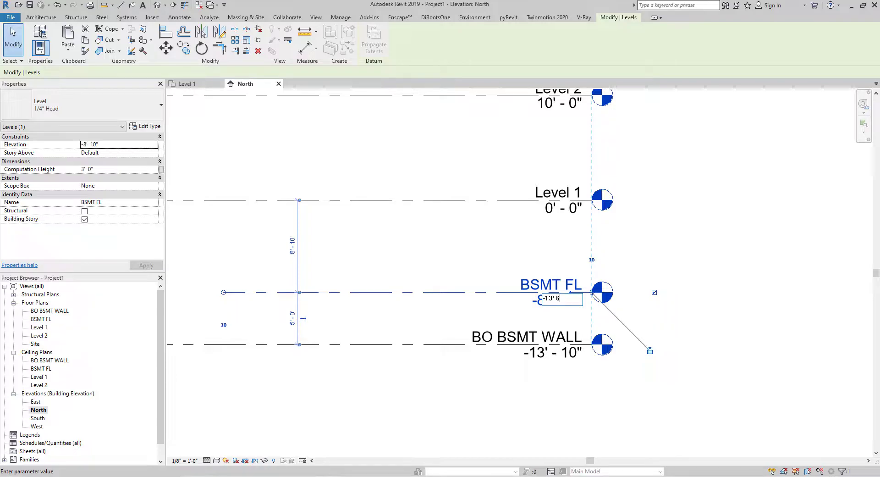
key(Return)
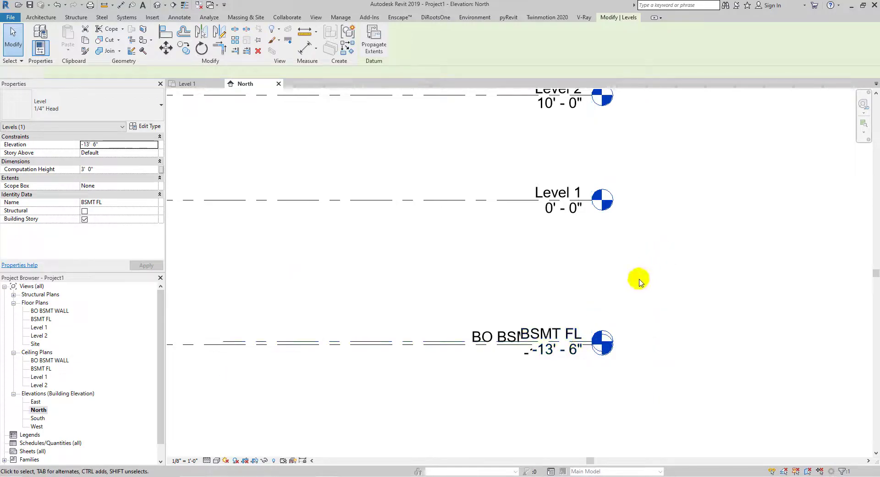
- Add an elbow to the BO BSMT WALL level head so its label sits below BSMT FL
click(644, 275)
scroll(523, 347, up, 2)
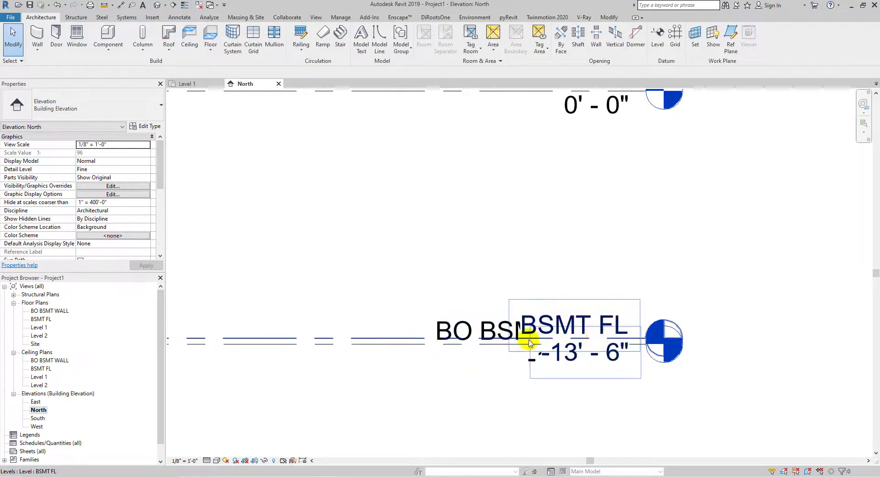
click(514, 347)
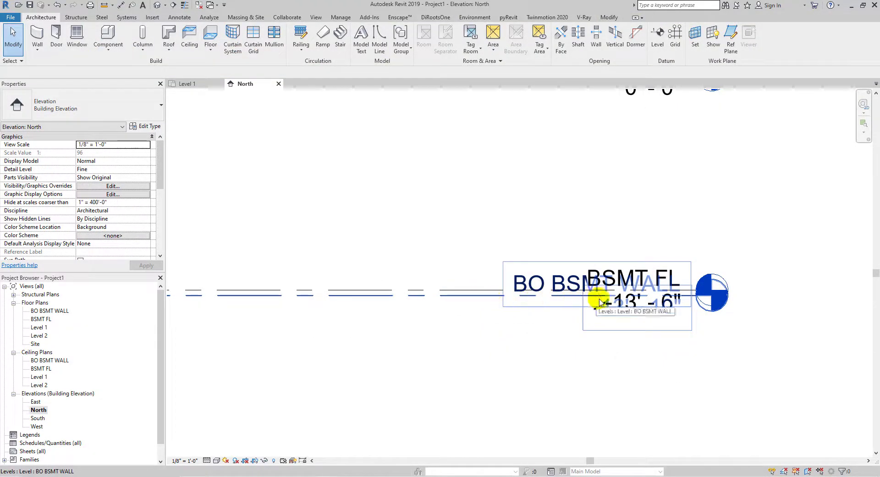
scroll(641, 298, up, 3)
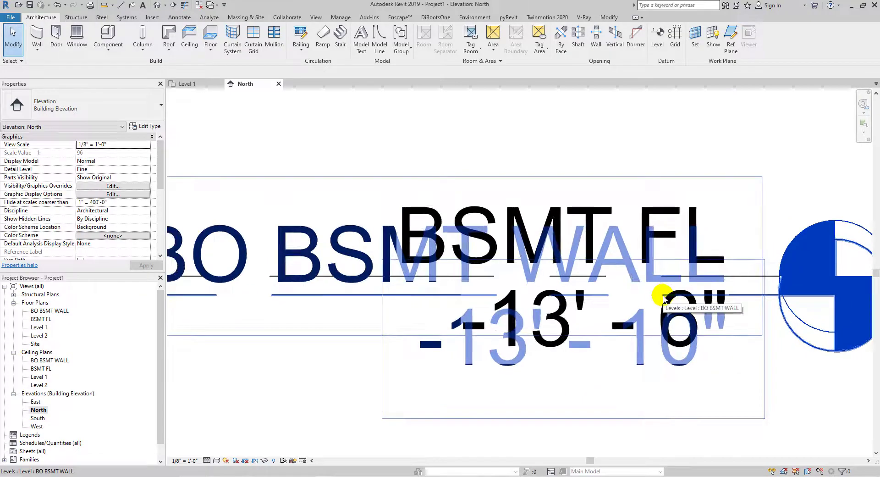
click(757, 297)
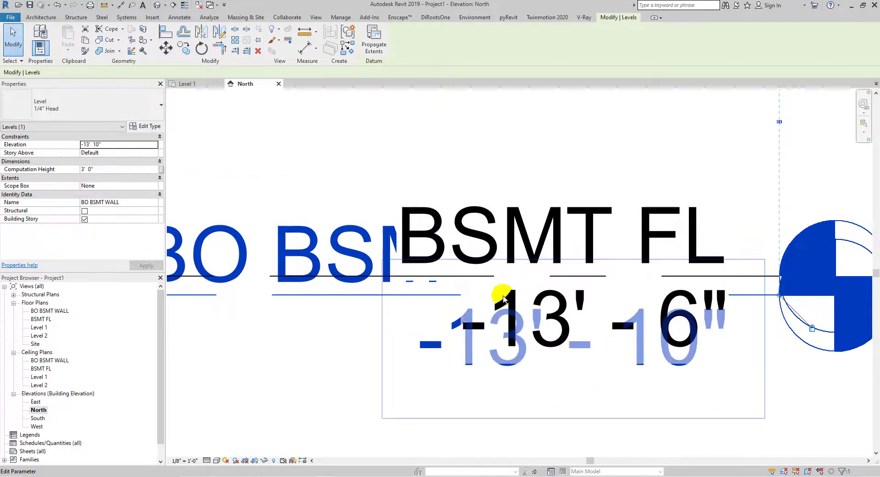
scroll(667, 296, up, 5)
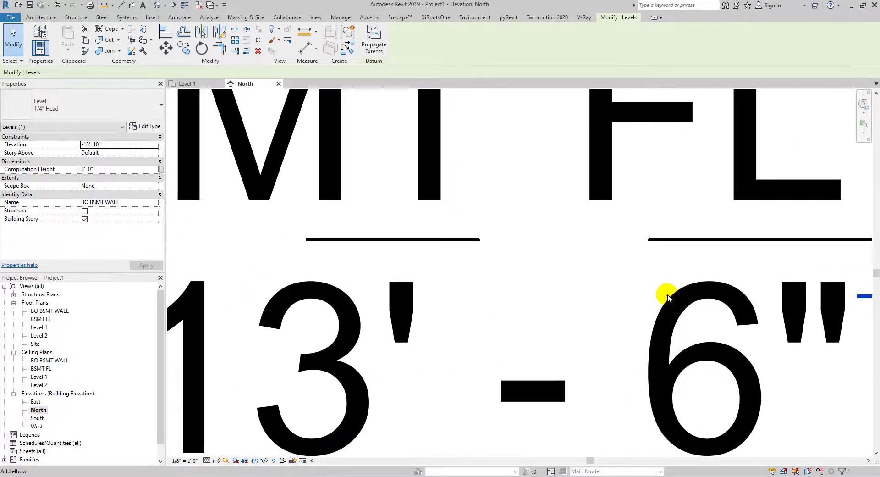
scroll(667, 297, up, 2)
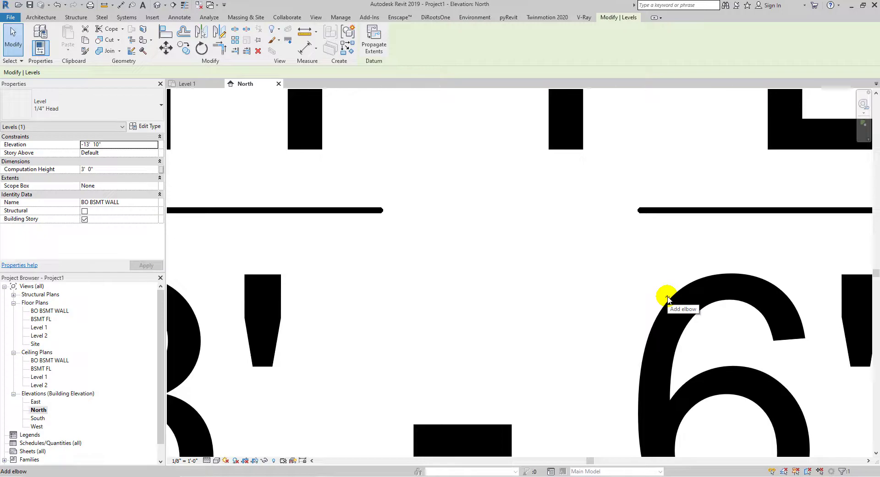
scroll(668, 297, down, 5)
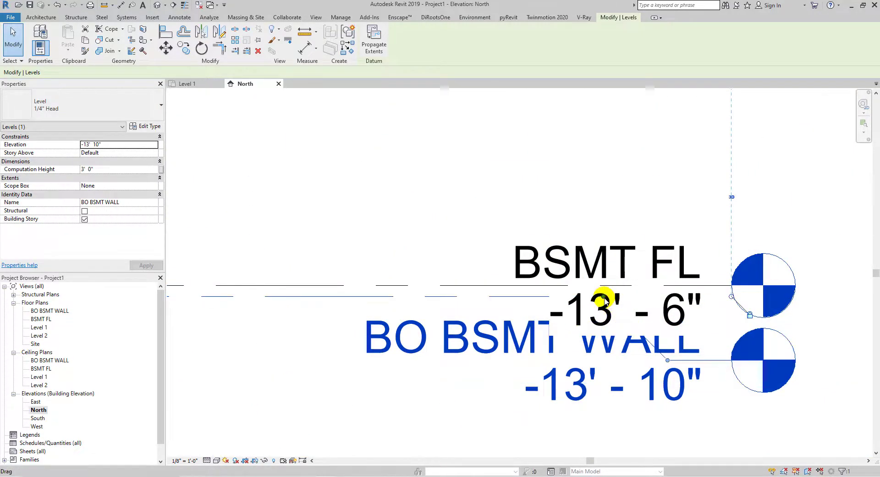
drag(603, 297, 421, 296)
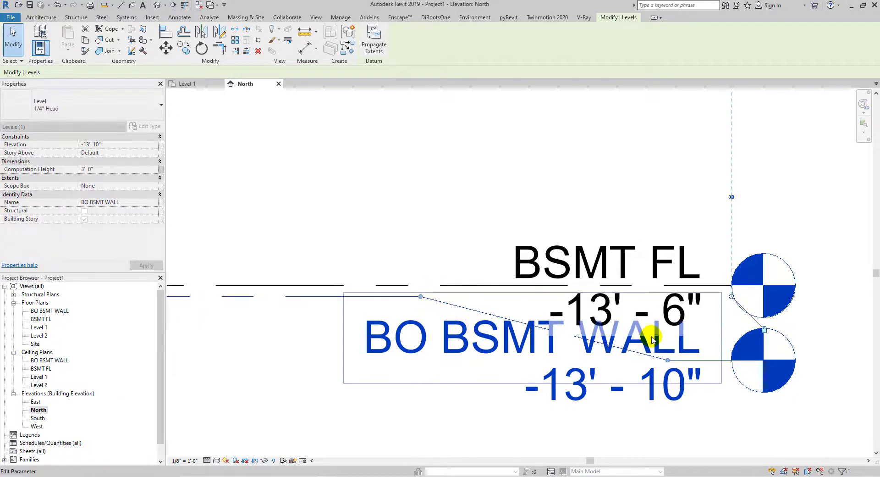
scroll(651, 336, down, 2)
drag(661, 353, 662, 399)
click(785, 349)
scroll(688, 291, down, 3)
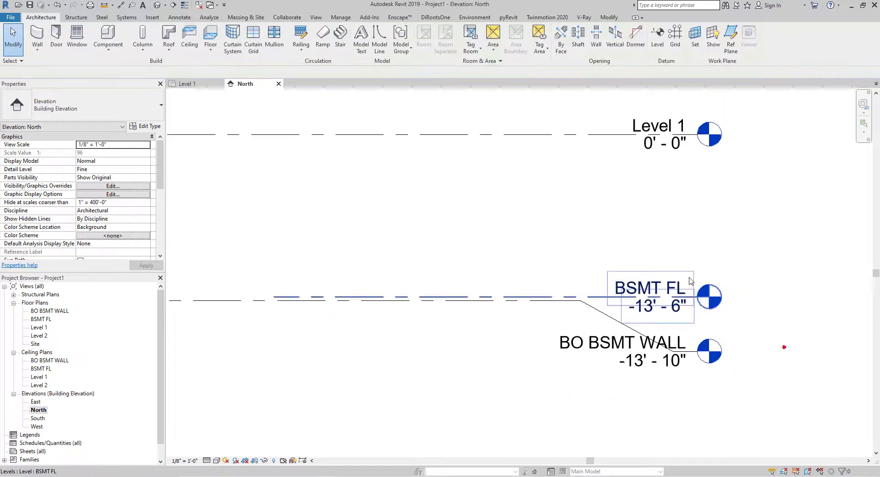
middle_drag(689, 293, 670, 345)
scroll(615, 349, down, 2)
scroll(662, 239, down, 2)
middle_drag(662, 240, 628, 261)
scroll(567, 288, up, 2)
scroll(739, 210, down, 2)
middle_drag(739, 210, 665, 279)
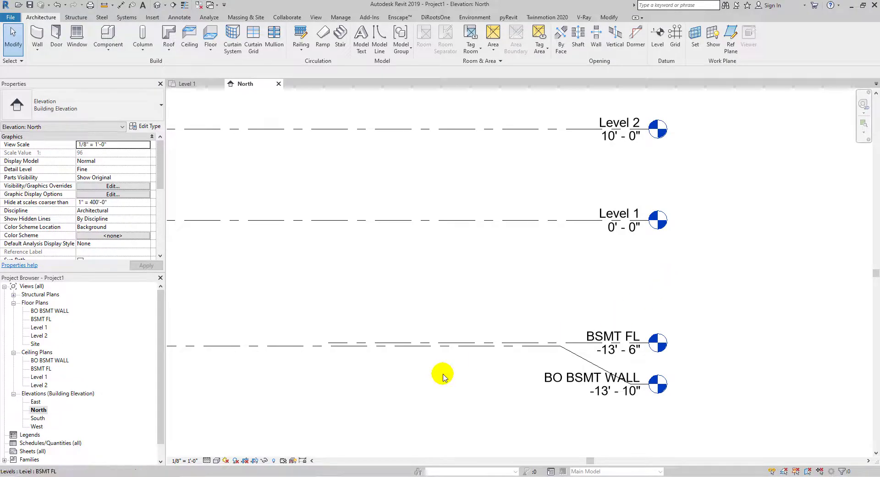
- Try changing the view scale, then undo the change
click(193, 461)
click(212, 258)
scroll(607, 319, up, 2)
scroll(628, 313, down, 3)
key(ctrl+z)
- Set the GRADE level's elevation to -5' 0"
scroll(523, 298, down, 2)
middle_drag(588, 286, 600, 312)
scroll(581, 334, up, 2)
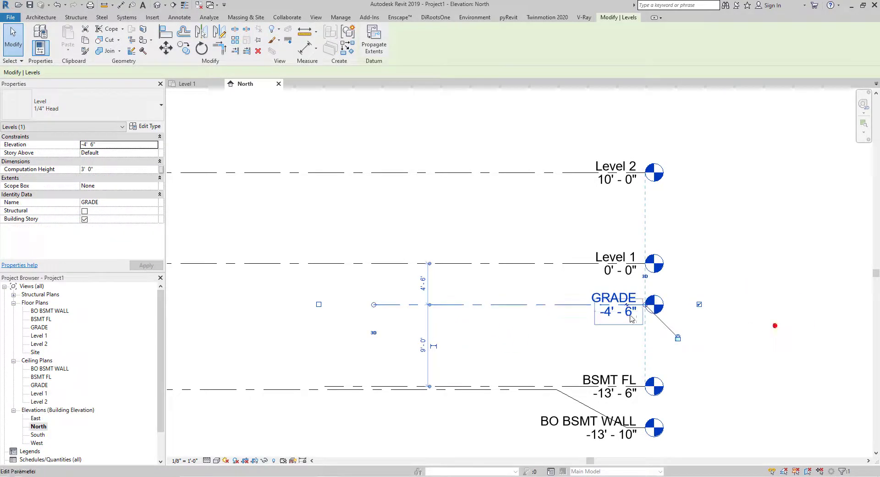
click(609, 313)
drag(620, 314, 569, 304)
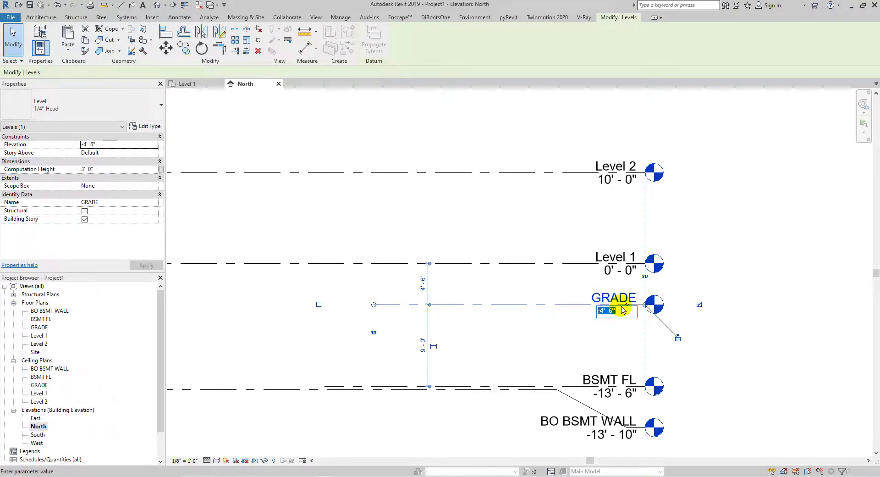
text(-5')
key(Return)
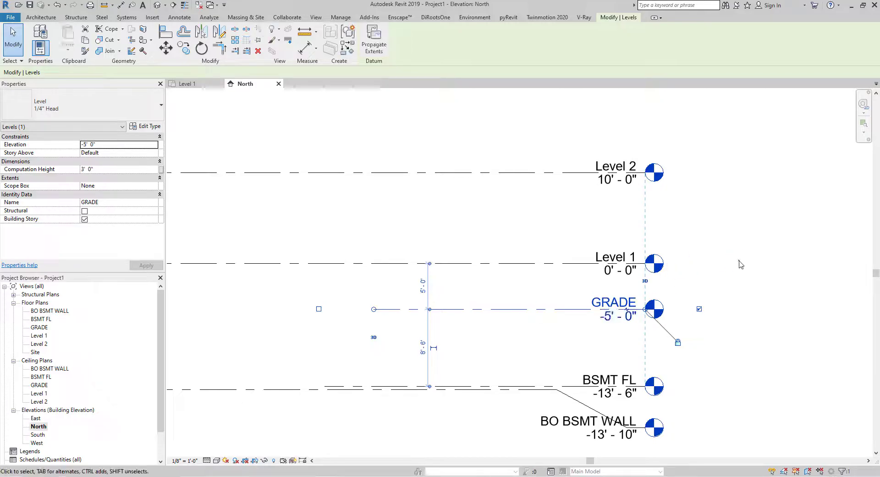
- Extend the GRADE level's left end to line up with the other levels
click(695, 270)
drag(373, 309, 358, 348)
scroll(322, 339, down, 2)
middle_drag(321, 346, 358, 348)
drag(357, 348, 592, 333)
middle_drag(358, 348, 592, 333)
drag(591, 333, 593, 338)
drag(595, 308, 542, 326)
scroll(382, 323, down, 2)
middle_drag(381, 324, 543, 327)
drag(315, 321, 289, 318)
scroll(784, 329, up, 5)
middle_drag(784, 329, 602, 312)
scroll(601, 312, up, 1)
click(620, 241)
middle_drag(617, 234, 601, 202)
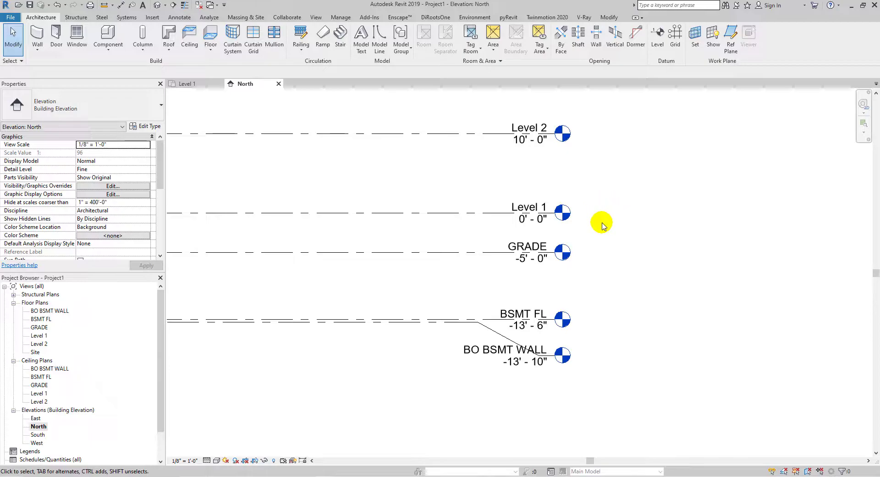
middle_drag(571, 184, 601, 212)
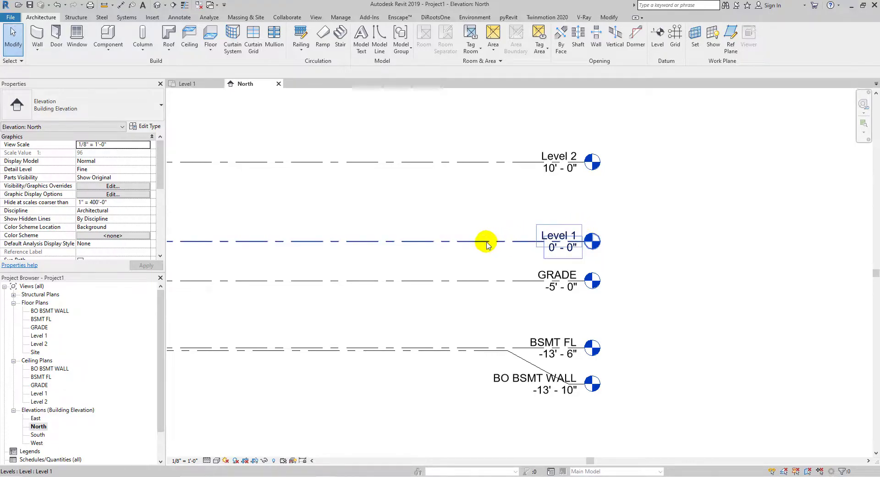
scroll(483, 242, up, 4)
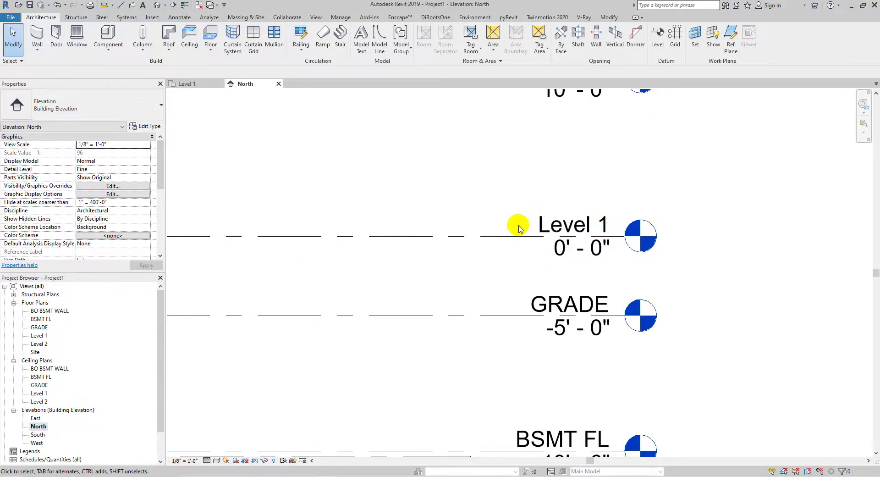
scroll(525, 226, down, 1)
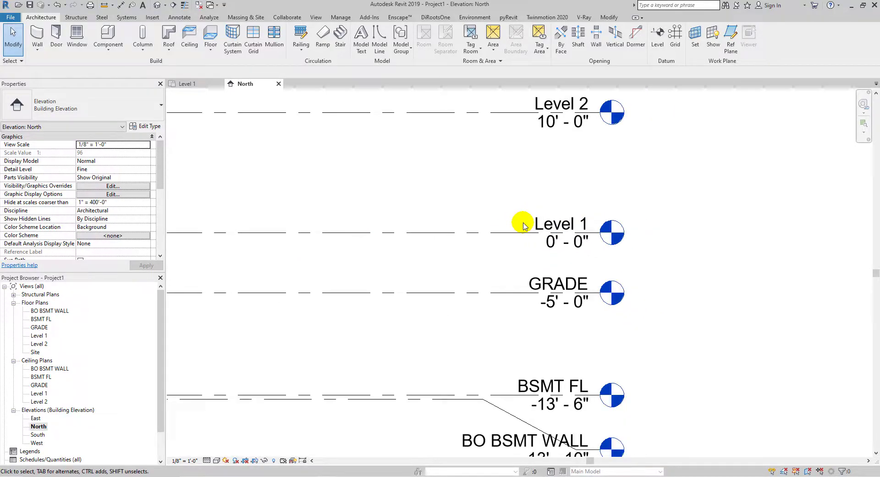
- Delete Level 2 together with its associated floor and ceiling plan views
middle_drag(520, 222, 555, 271)
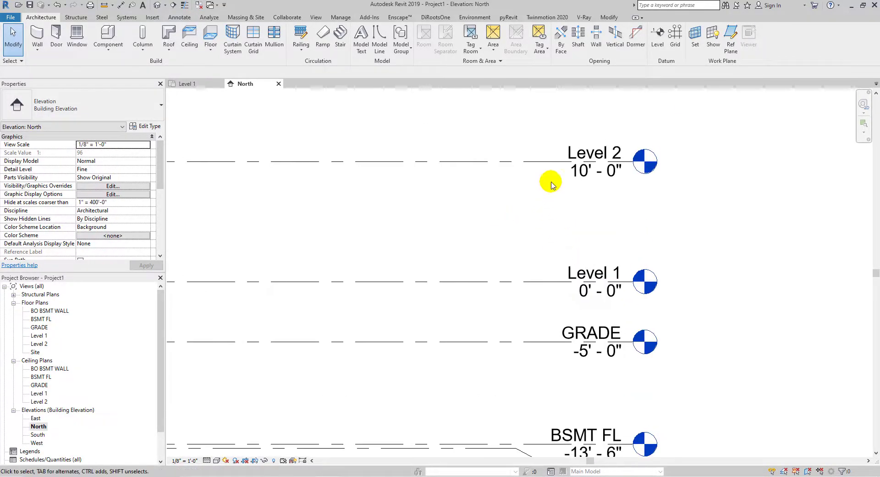
click(539, 163)
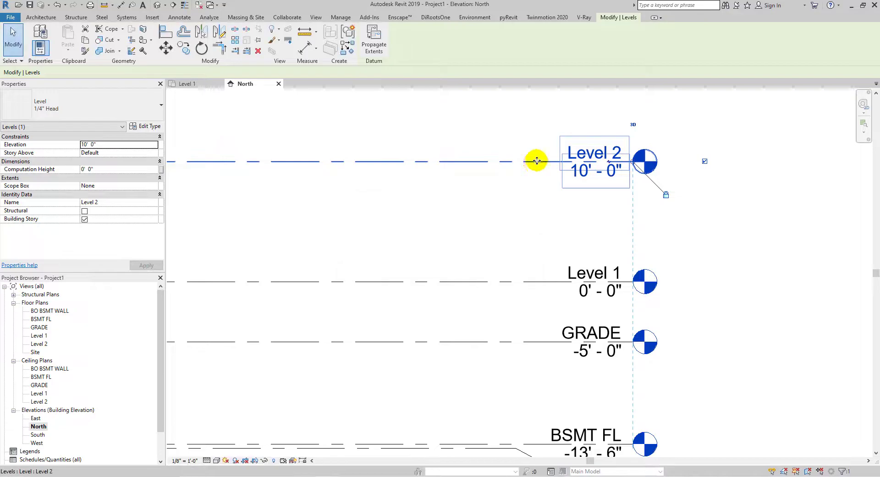
click(525, 198)
click(532, 163)
key(Delete)
key(Escape)
key(Delete)
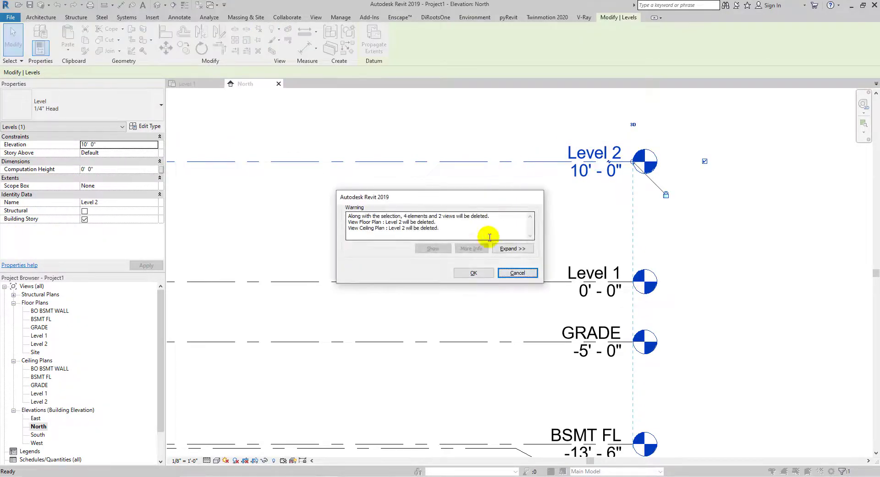
click(473, 273)
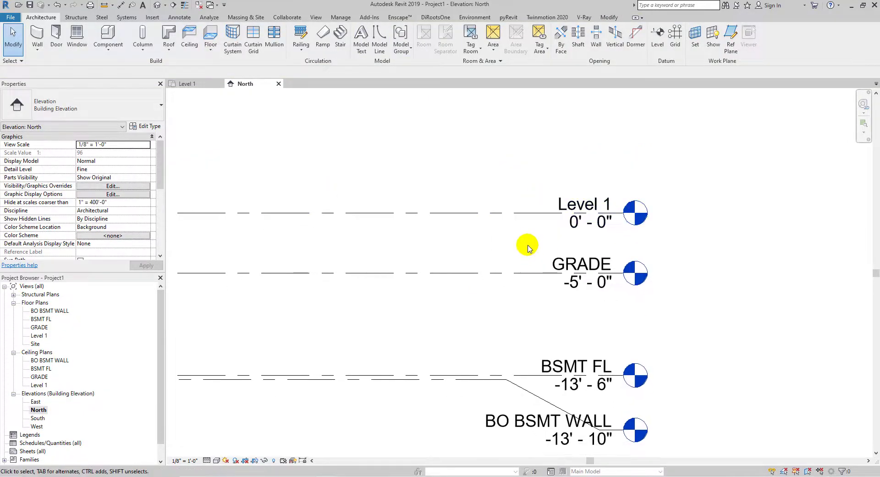
- Draw a new level between Level 1 and GRADE at about -2' 6"
key(l)
key(l)
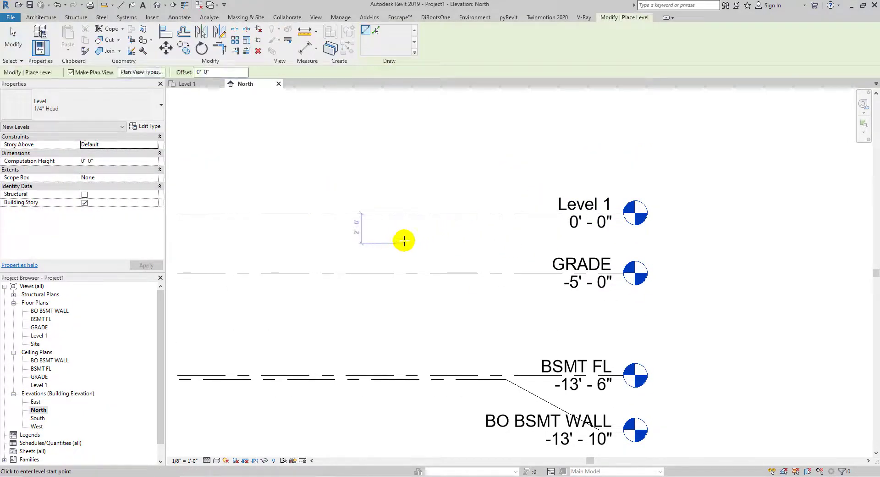
click(403, 240)
click(628, 243)
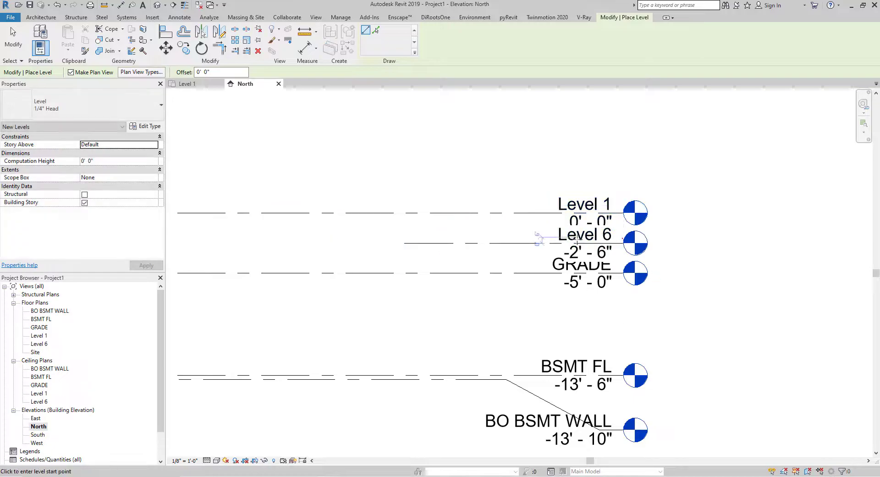
key(Escape)
key(Escape)
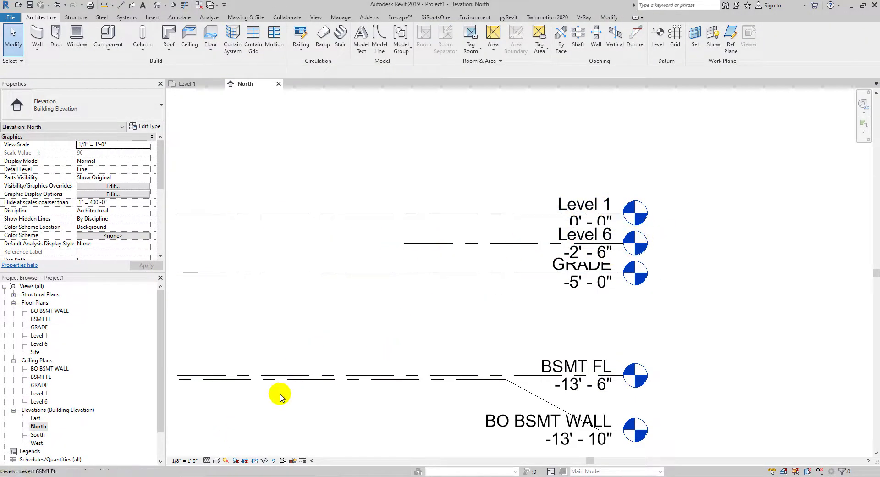
- Extend the new level's left end to line up with the other levels
click(184, 460)
click(220, 258)
scroll(534, 250, up, 1)
middle_drag(531, 259, 668, 222)
click(482, 241)
scroll(483, 244, down, 2)
drag(598, 220, 412, 258)
scroll(450, 255, down, 2)
middle_drag(292, 264, 559, 256)
drag(413, 258, 394, 256)
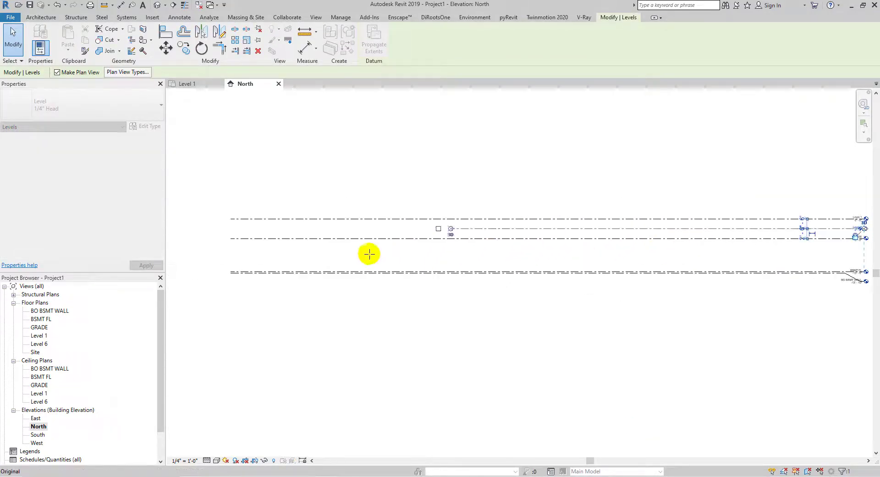
drag(234, 239, 234, 239)
scroll(543, 222, up, 6)
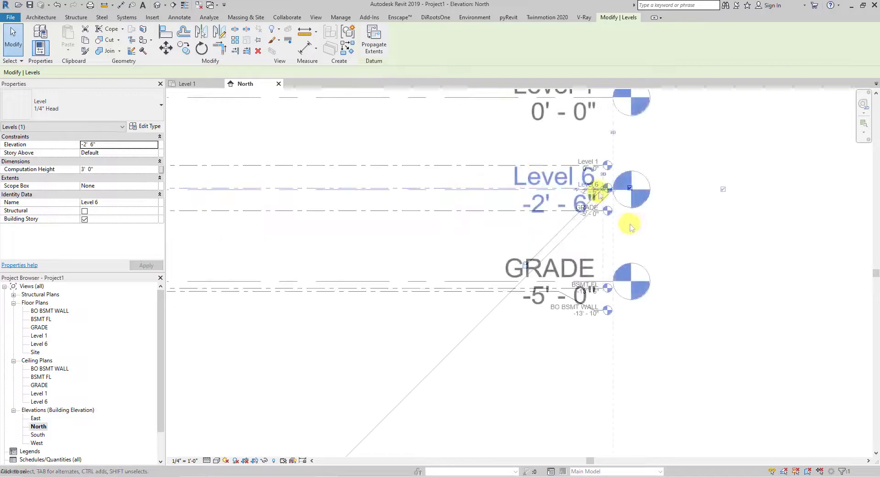
middle_drag(590, 199, 577, 253)
- Rename the new level TO BSMT WALL and set its elevation to -1' 0"
click(535, 245)
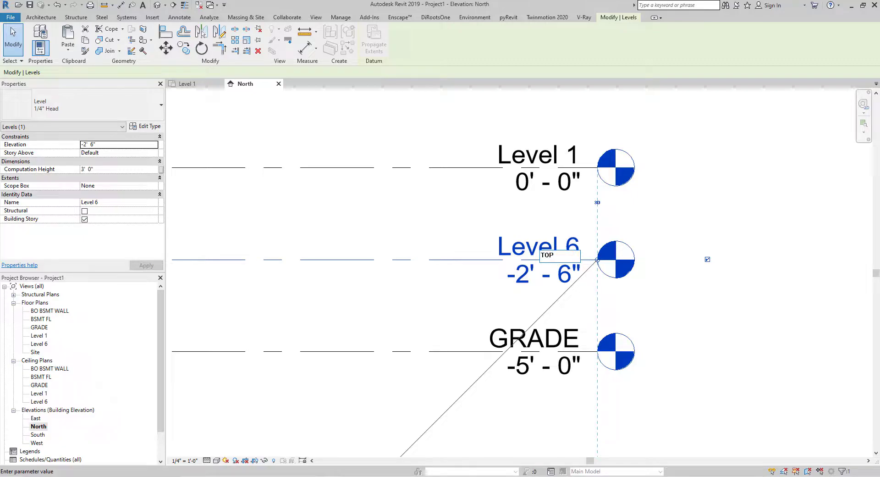
key(BackSpace)
key(BackSpace)
key(Return)
click(522, 278)
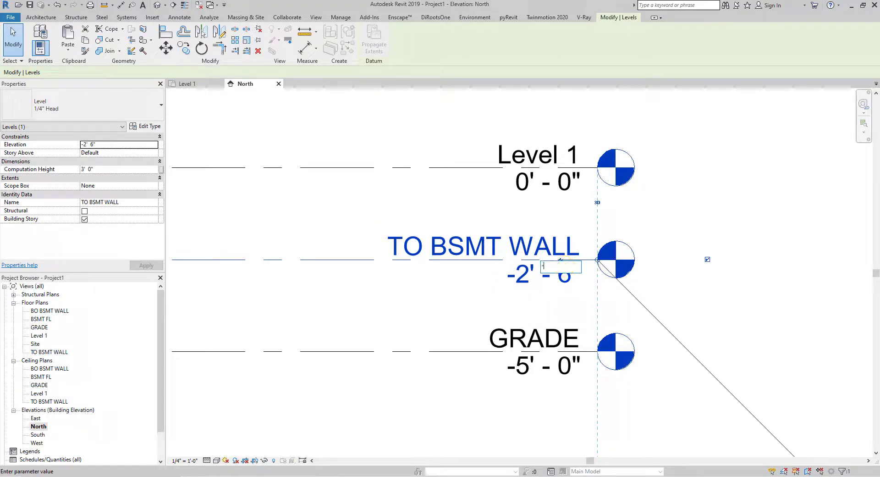
text(-1)
key(Return)
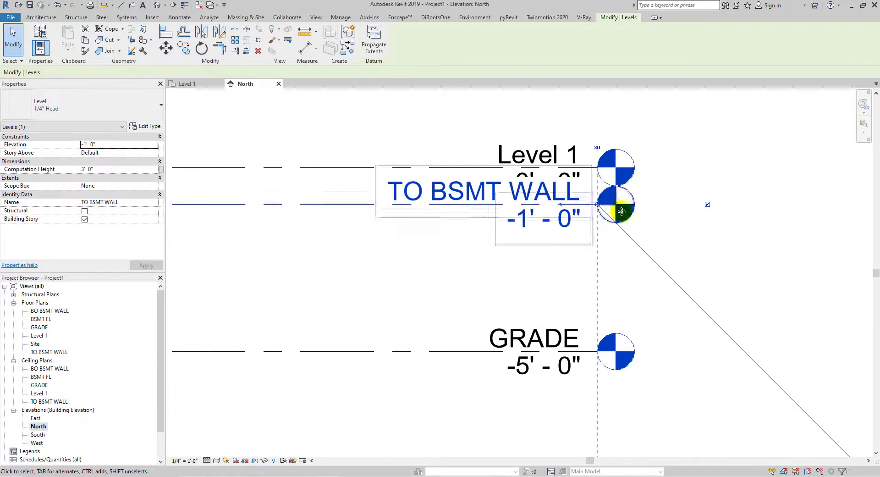
- Add an elbow to the TO BSMT WALL level head so its label sits below Level 1
click(644, 222)
click(492, 196)
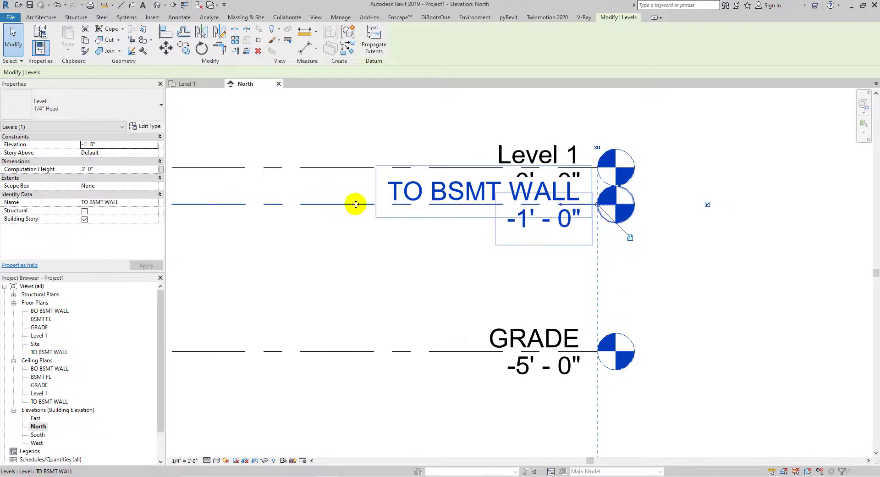
click(562, 205)
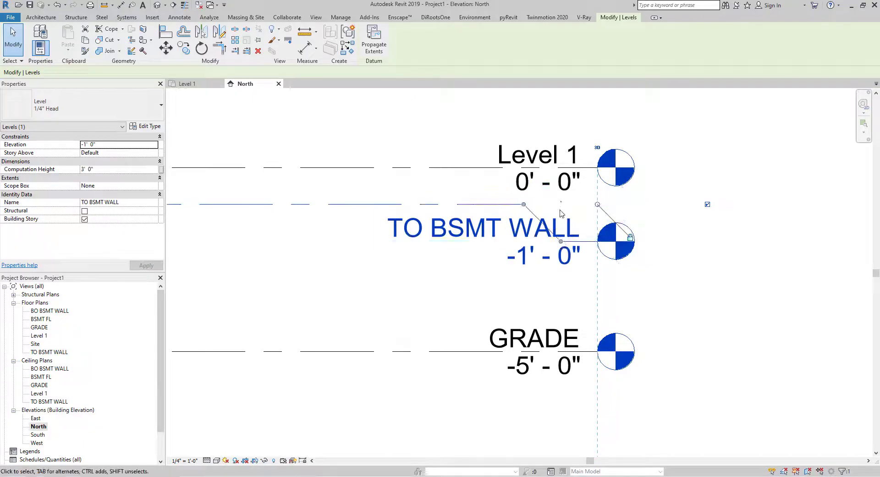
drag(526, 203, 490, 225)
scroll(487, 198, down, 5)
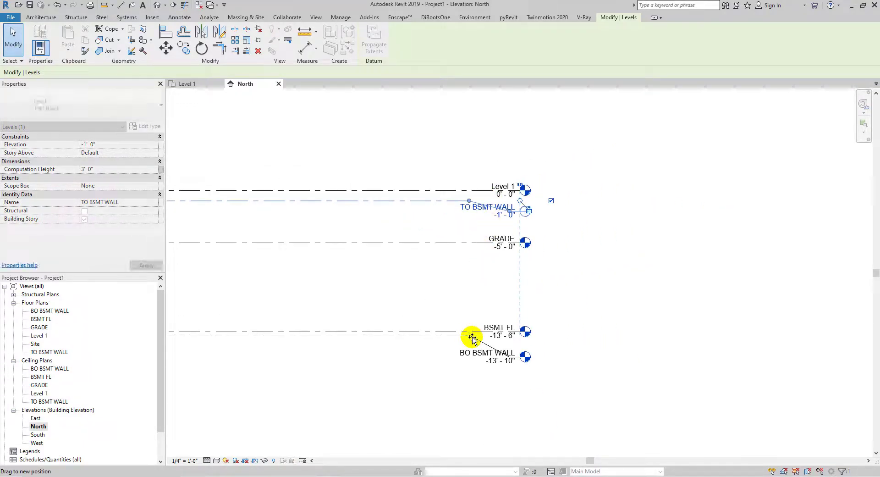
drag(472, 338, 468, 337)
scroll(467, 338, up, 5)
scroll(466, 314, down, 2)
scroll(527, 342, down, 2)
drag(563, 202, 565, 209)
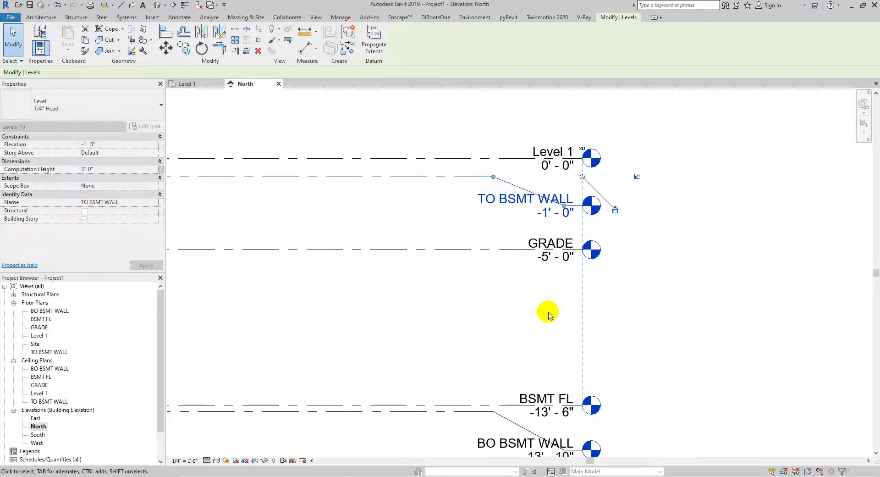
click(665, 200)
- Select the TO BSMT WALL, GRADE and BO BSMT WALL levels and duplicate their type as 1/4" Head 2
scroll(591, 158, up, 5)
scroll(513, 158, down, 4)
scroll(541, 206, down, 2)
middle_drag(564, 259, 569, 227)
scroll(590, 161, up, 4)
middle_drag(589, 160, 630, 193)
scroll(558, 122, down, 1)
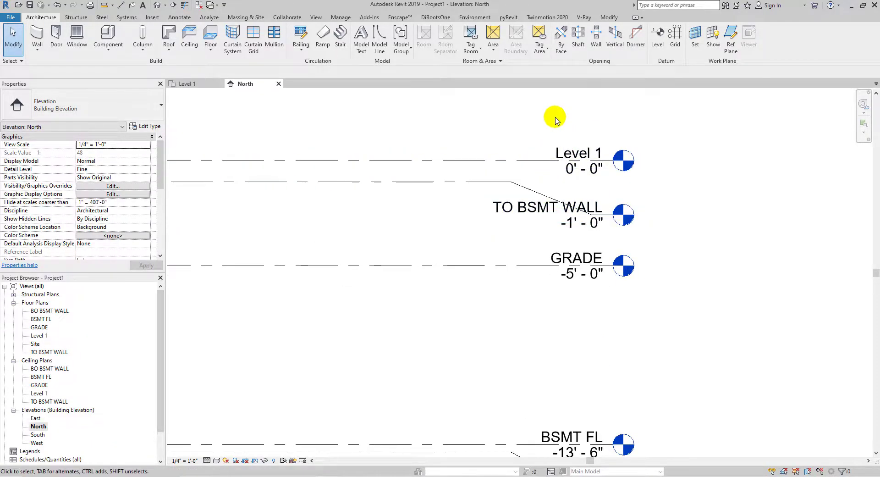
scroll(550, 156, down, 1)
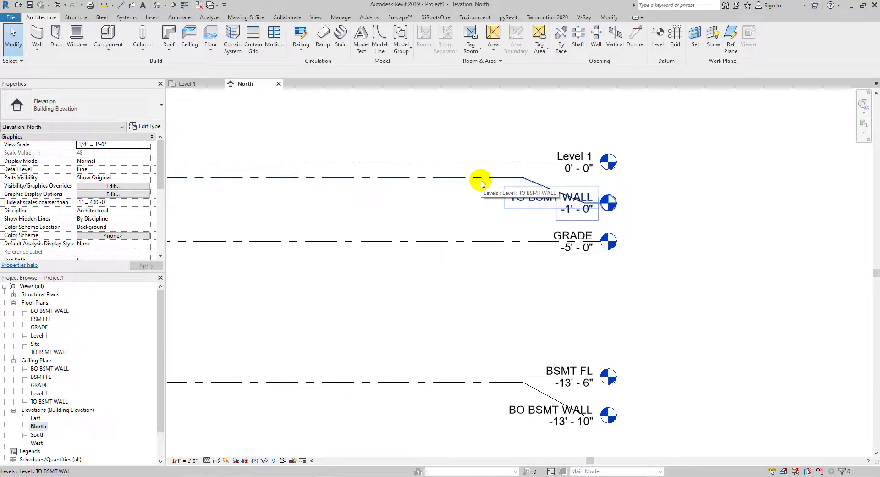
click(482, 182)
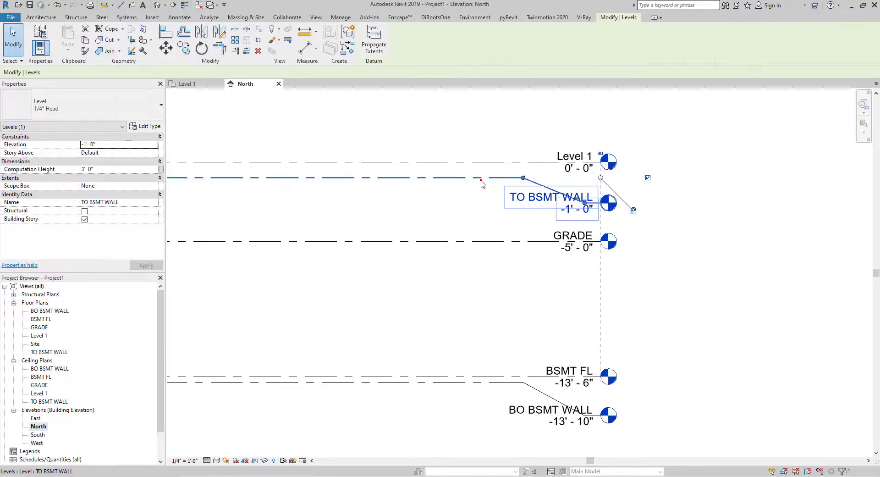
ctrl+click(470, 240)
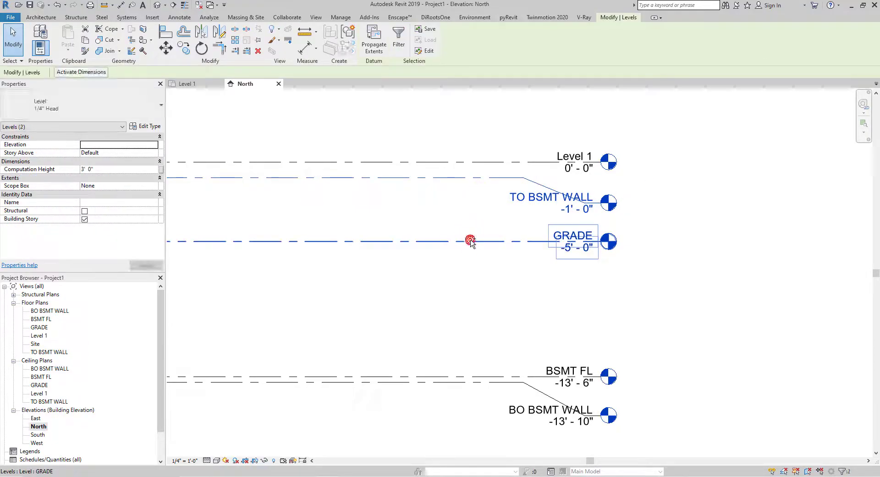
ctrl+click(464, 386)
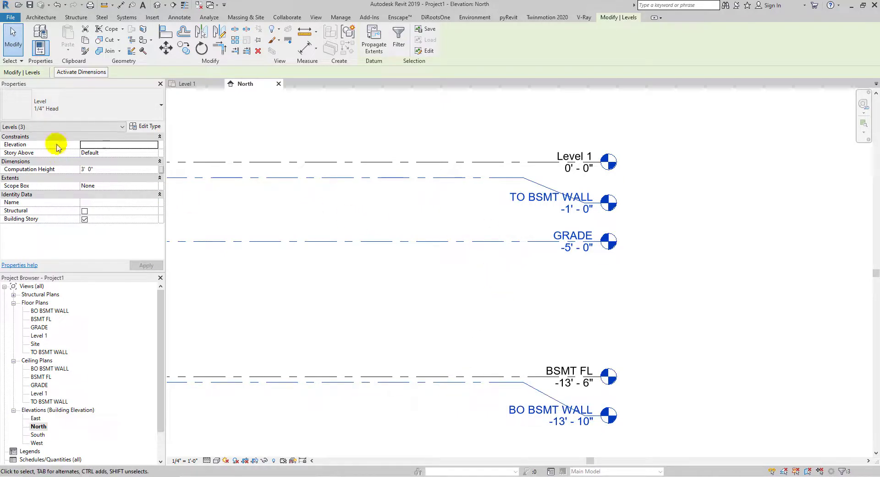
click(143, 127)
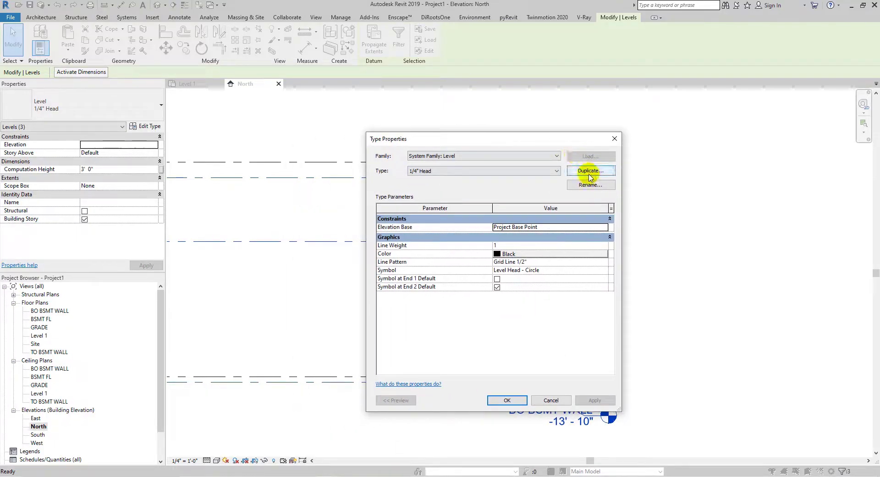
click(590, 171)
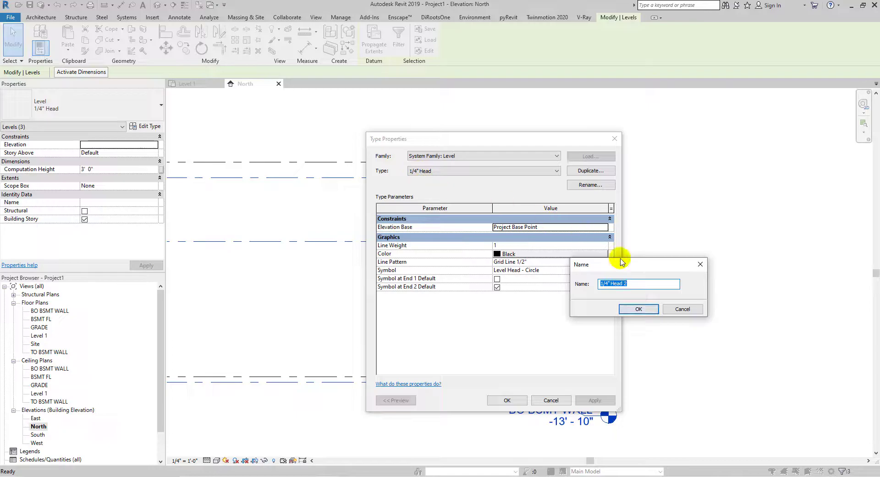
click(638, 309)
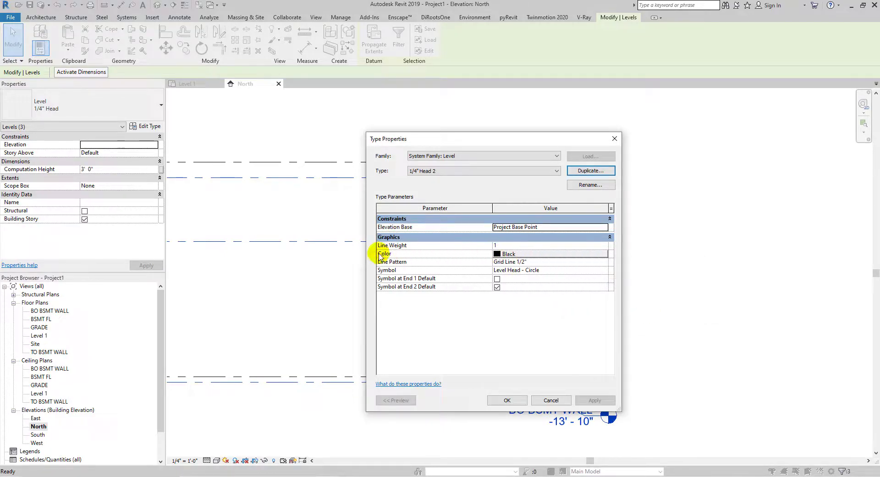
- Set the 1/4" Head 2 type's color to Red and its line weight to 5
click(509, 255)
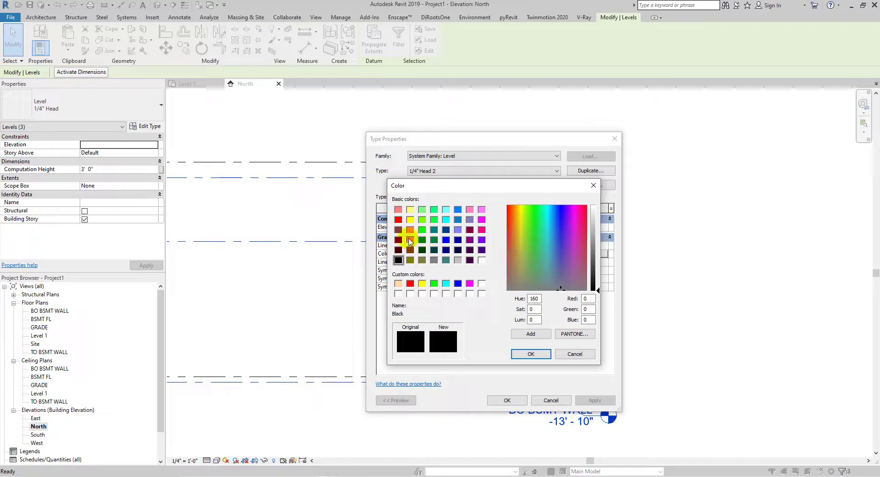
click(398, 219)
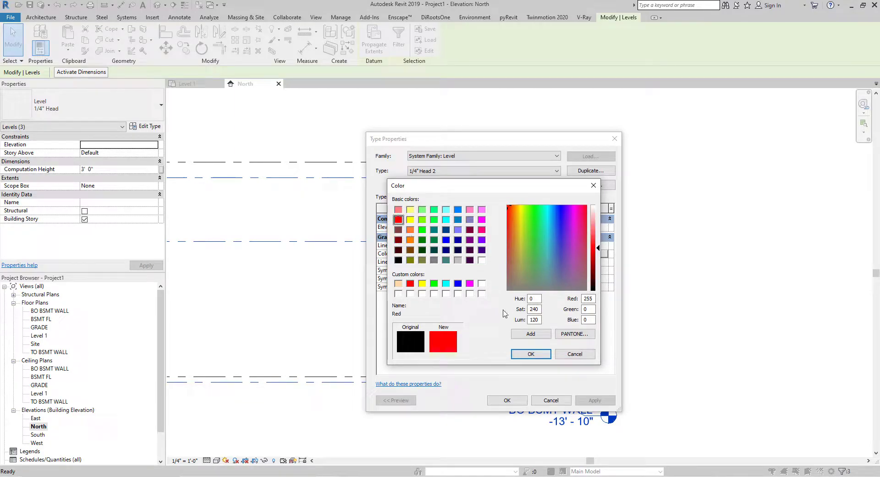
click(528, 354)
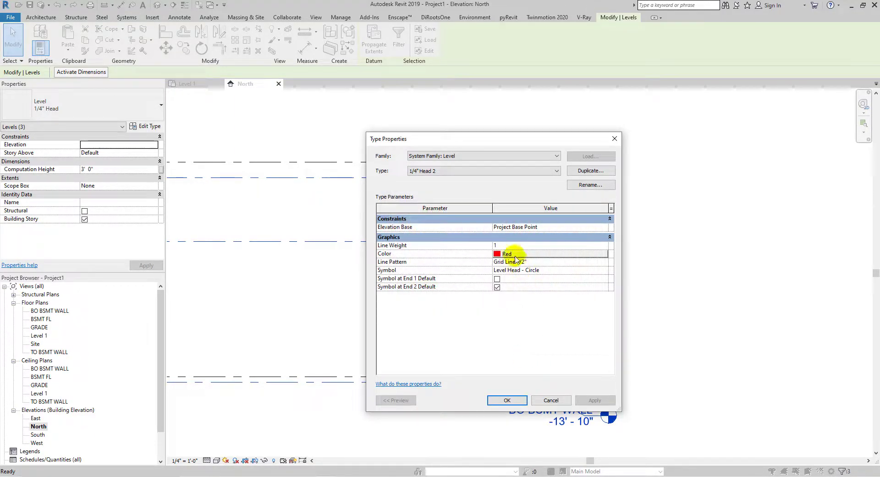
click(509, 246)
text(5)
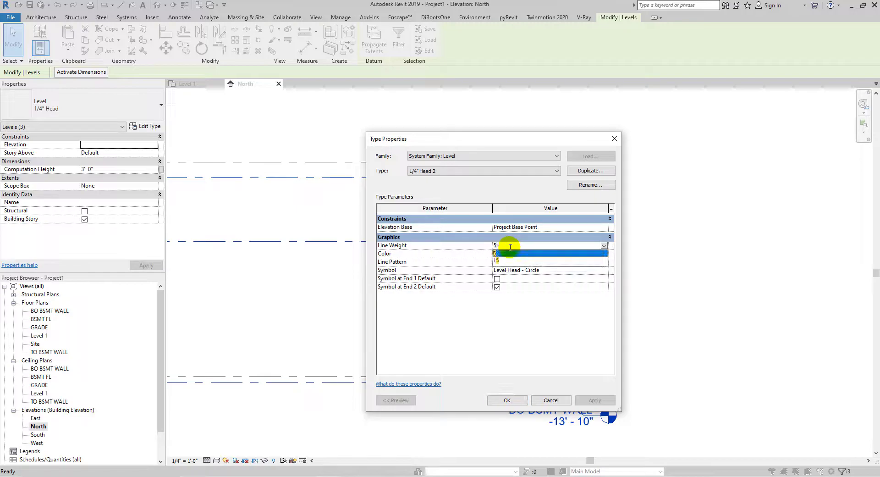
click(521, 296)
click(513, 399)
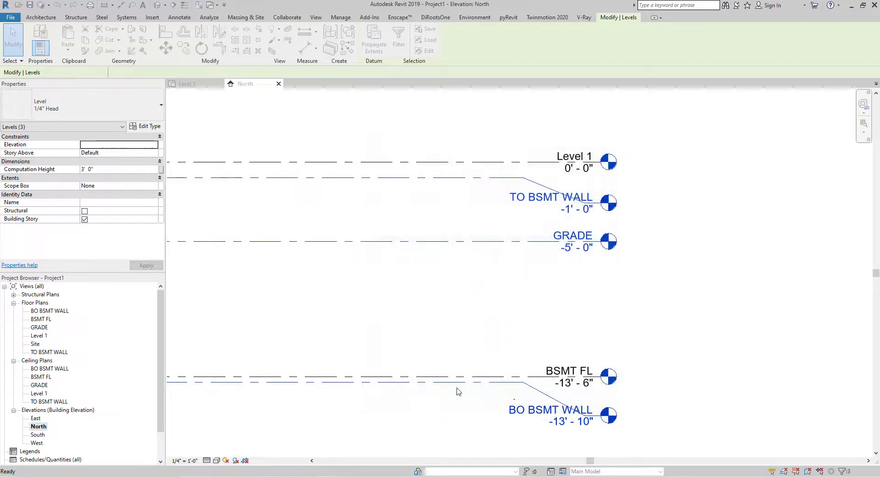
click(438, 122)
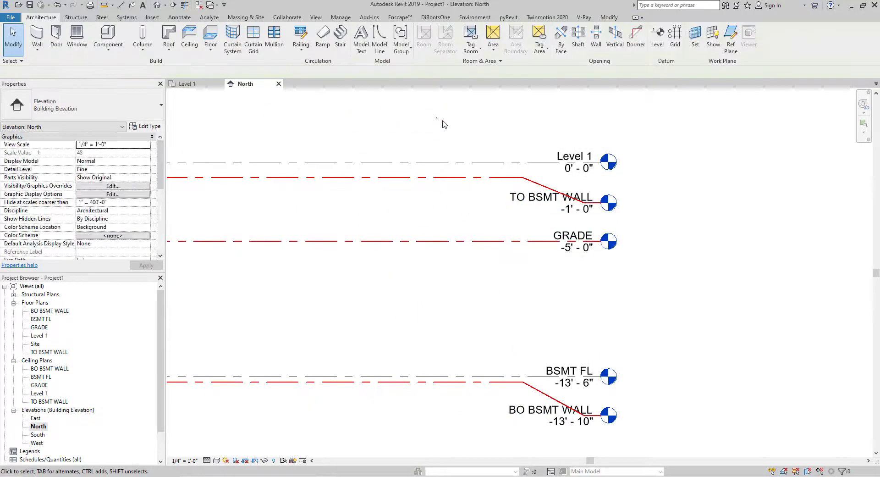
- Duplicate the GRADE level's type as 1/4" Head 3
scroll(514, 197, up, 3)
scroll(466, 293, down, 4)
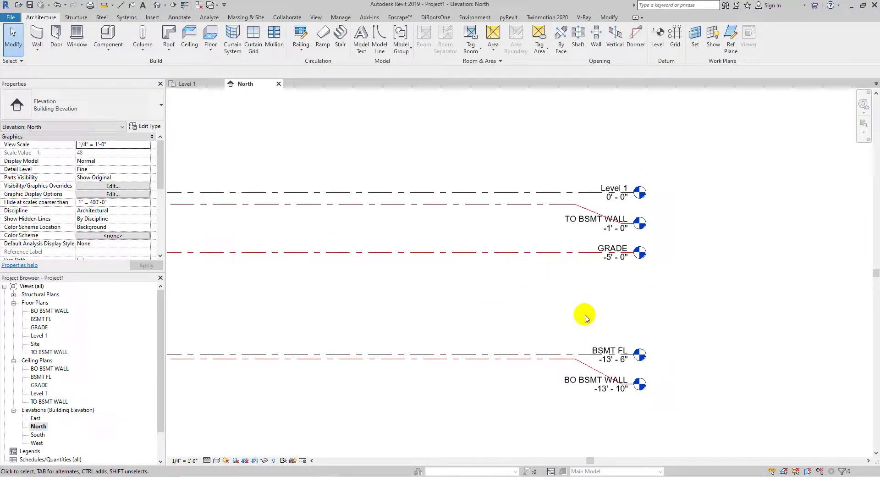
scroll(537, 298, up, 2)
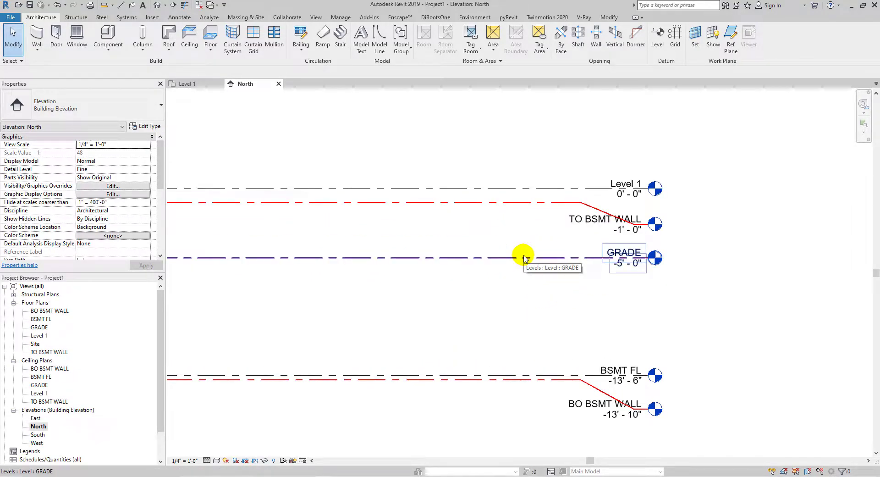
click(526, 258)
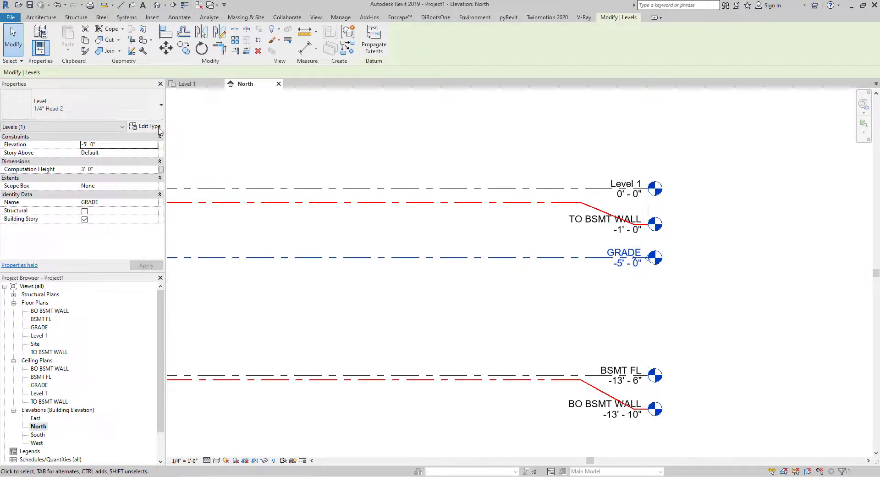
click(158, 129)
click(576, 171)
click(639, 308)
- Set the 1/4" Head 3 level type's color to green (RGB 000-223-000)
click(550, 254)
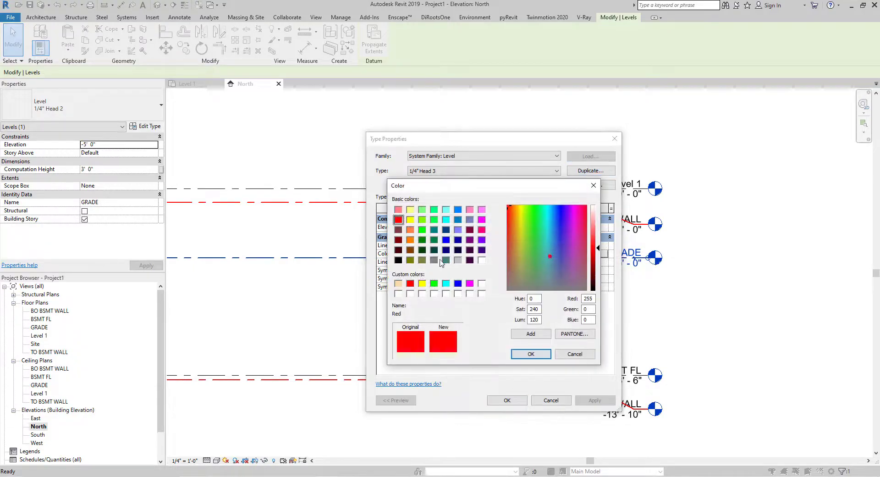
click(435, 283)
drag(597, 250, 597, 257)
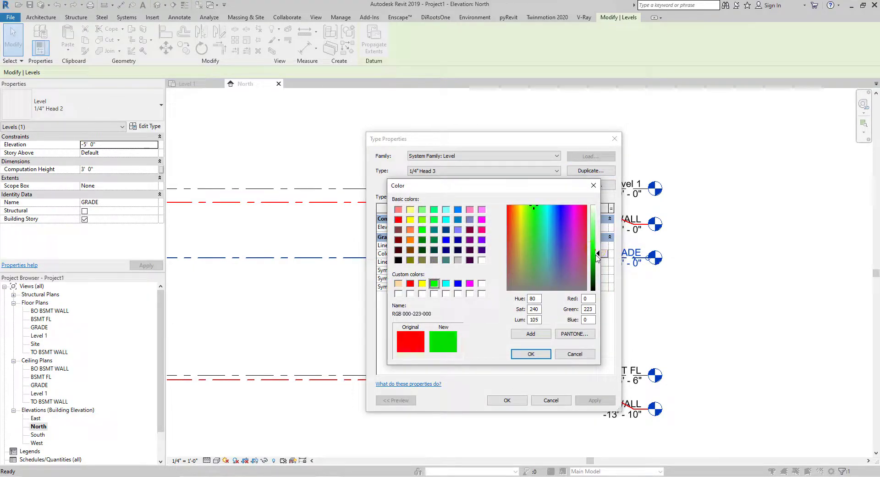
click(531, 354)
click(507, 400)
key(Escape)
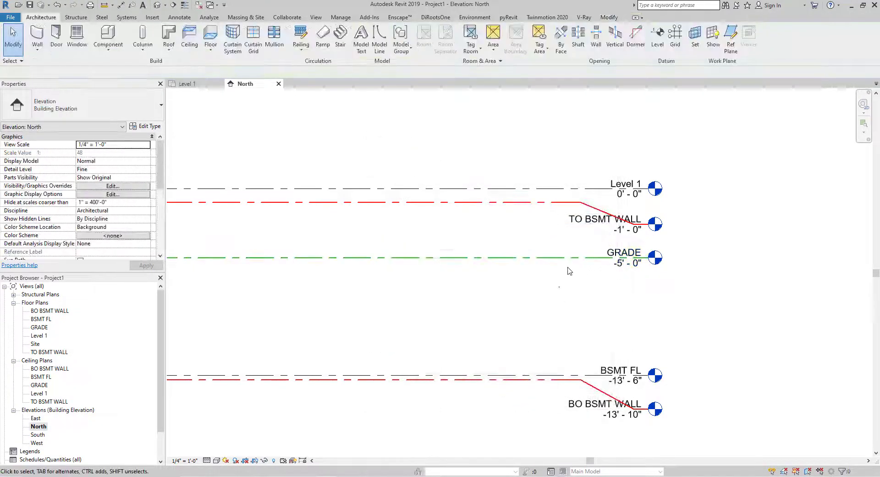
scroll(596, 266, up, 2)
scroll(619, 259, down, 2)
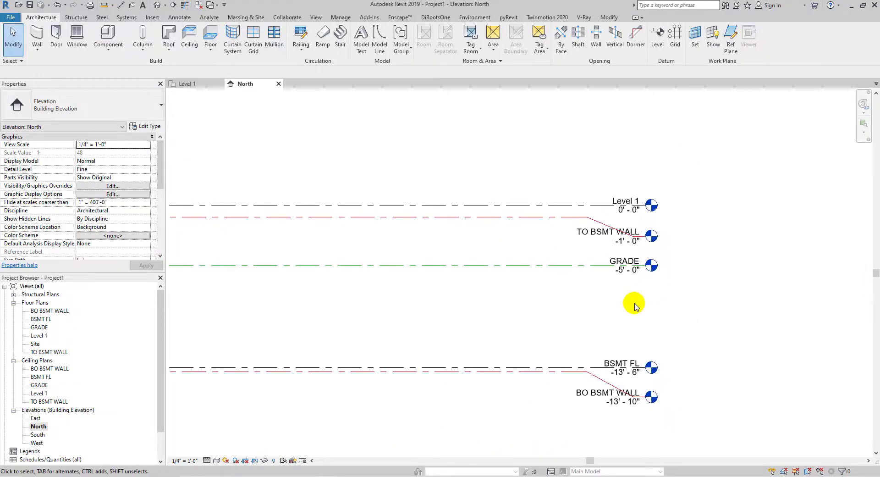
middle_drag(462, 291, 538, 291)
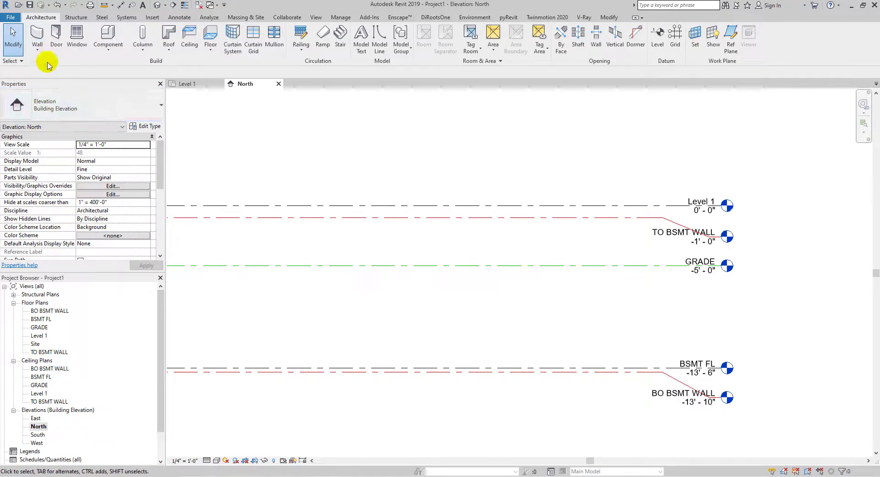
- Open the Level 1 floor plan, start the Wall tool and duplicate the Generic - 8" wall type as LAYER 1
click(194, 86)
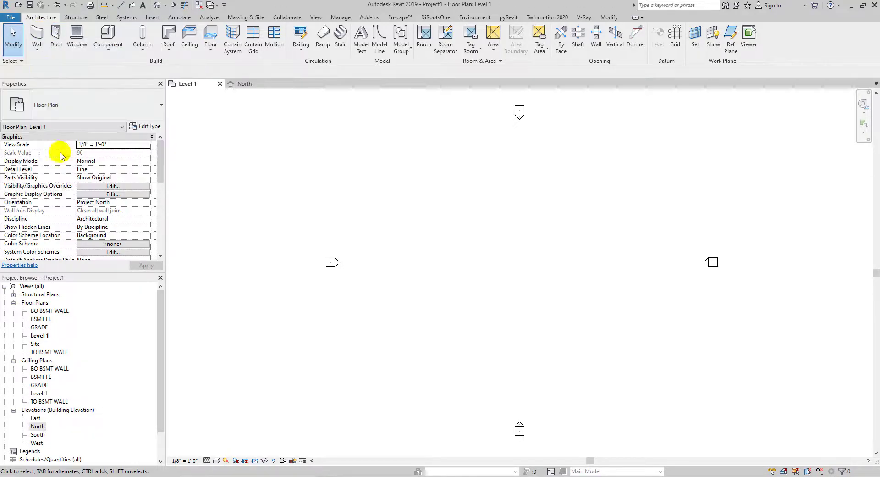
click(37, 33)
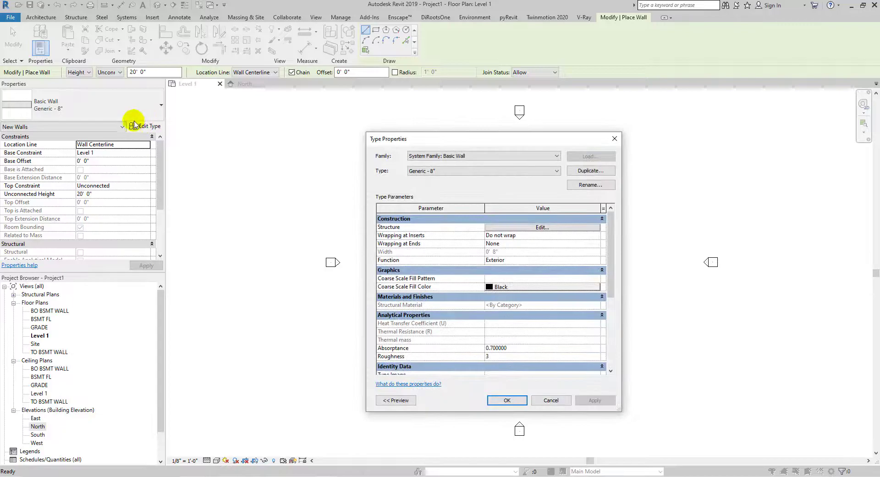
key(Escape)
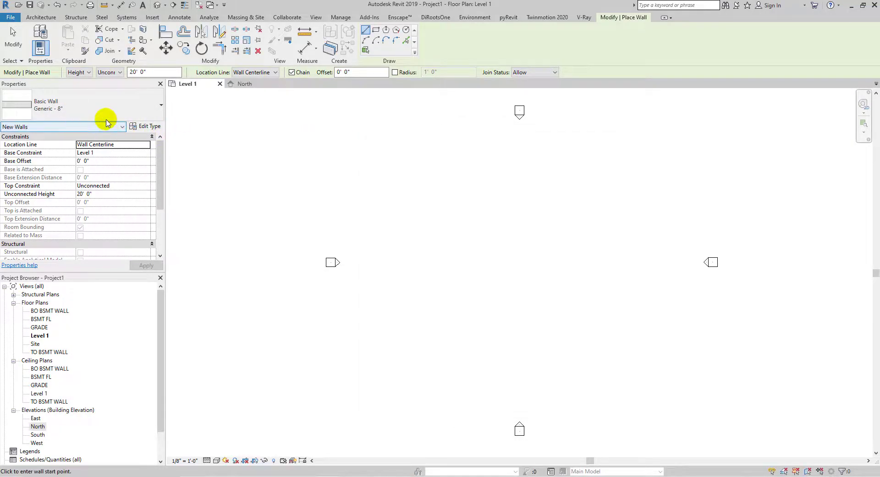
click(145, 126)
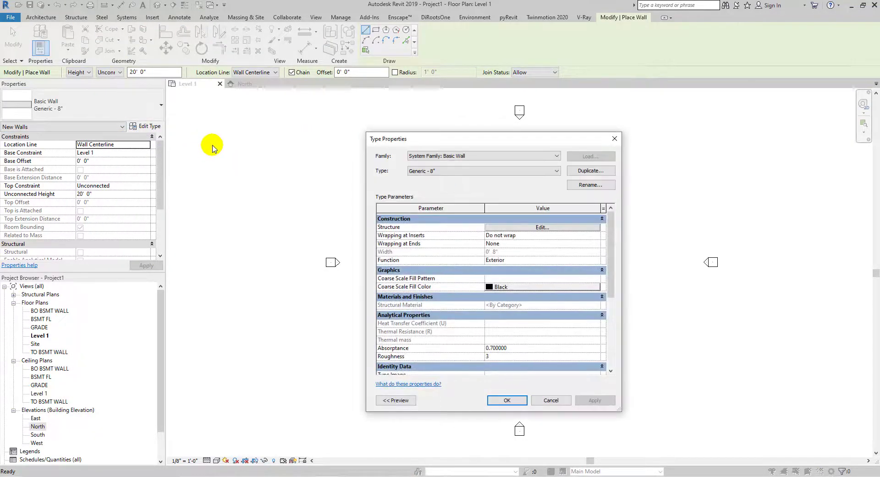
click(590, 171)
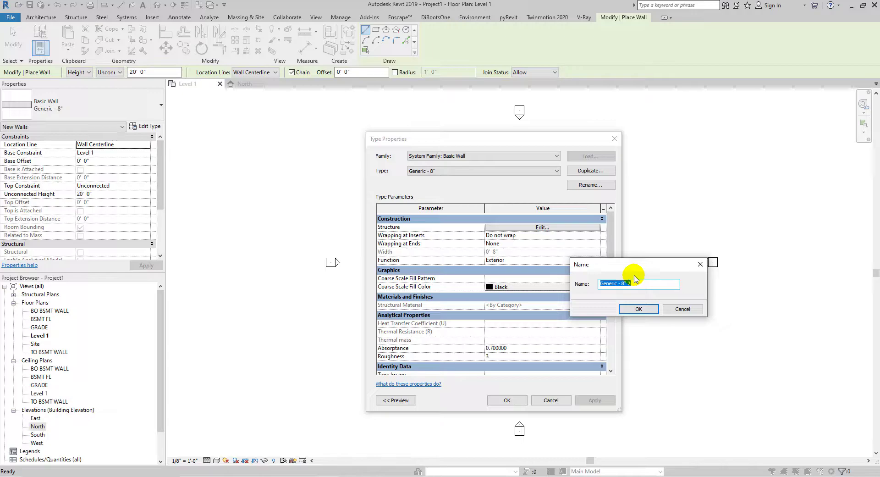
text(LAYER 1)
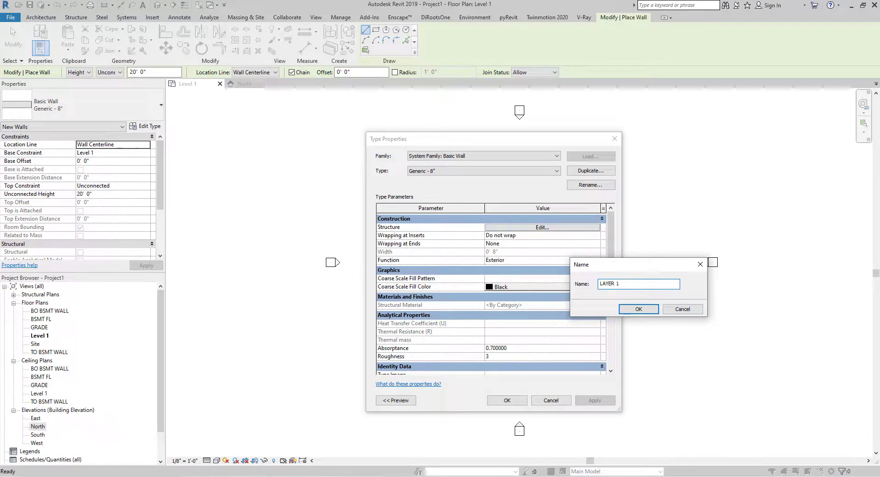
click(633, 309)
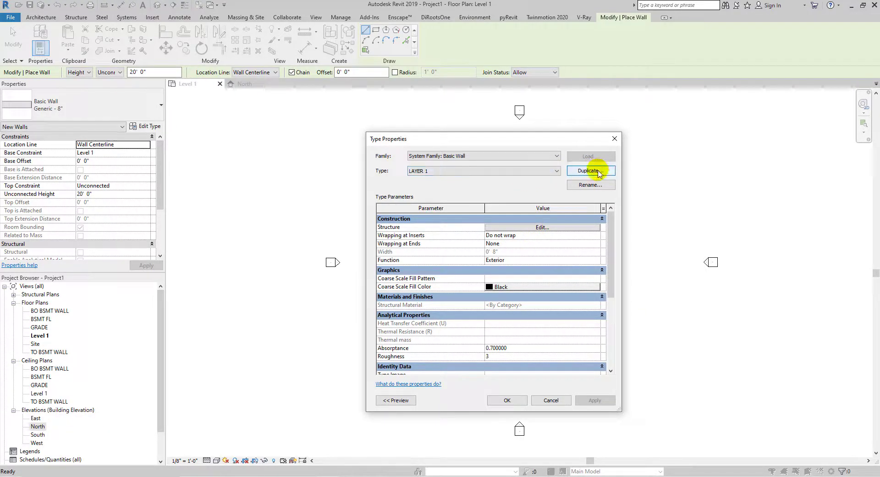
- Set LAYER 1's structure layer material to Concrete, Cast-in-Place gray and its thickness to 2'
click(527, 228)
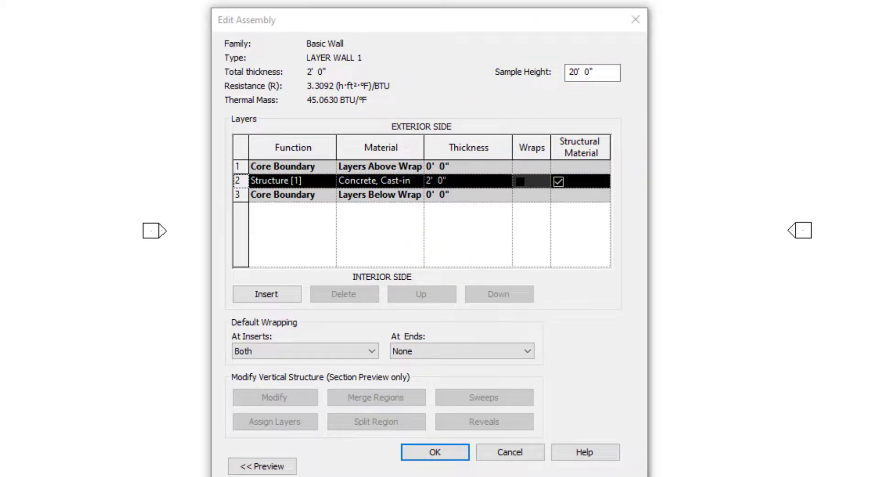
drag(406, 23, 692, 42)
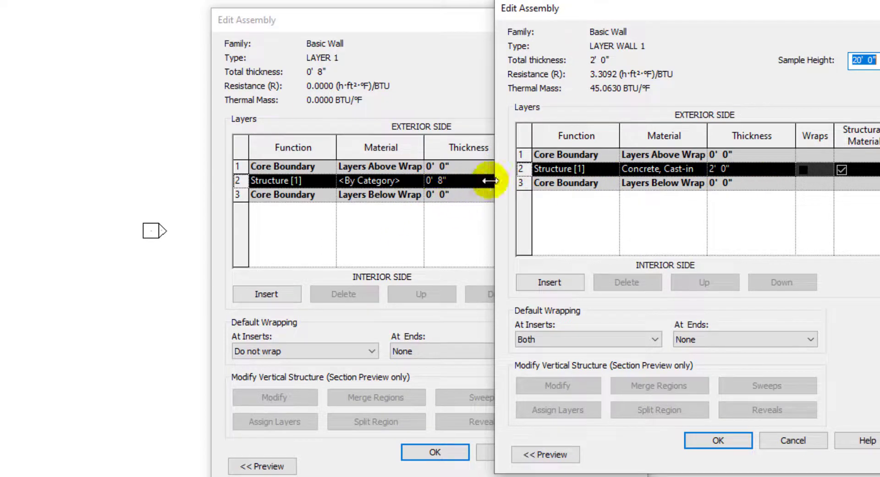
click(419, 181)
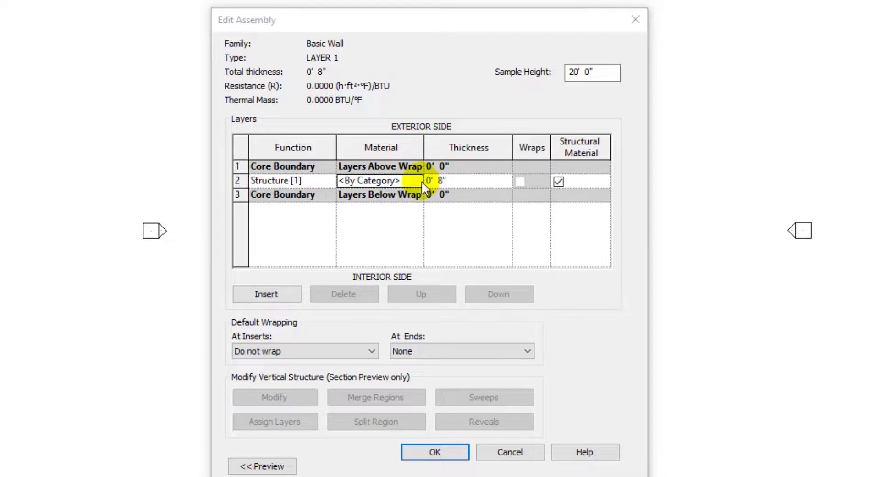
click(418, 180)
text(CON)
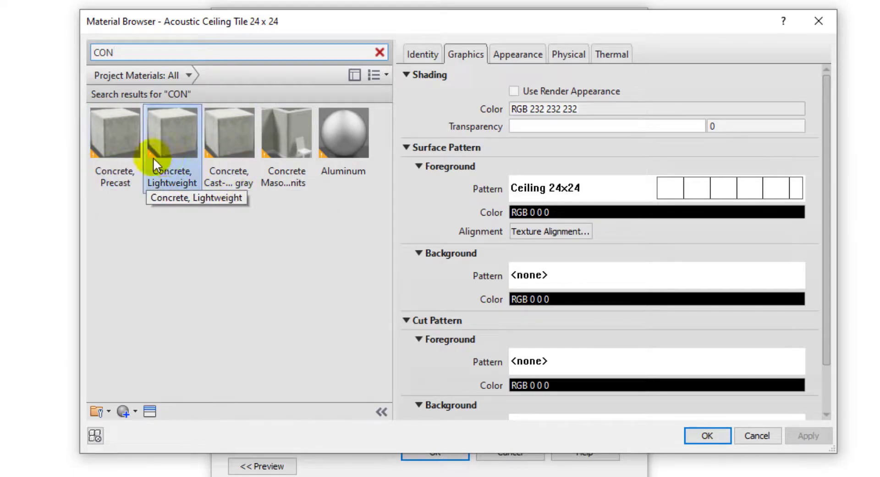
click(228, 153)
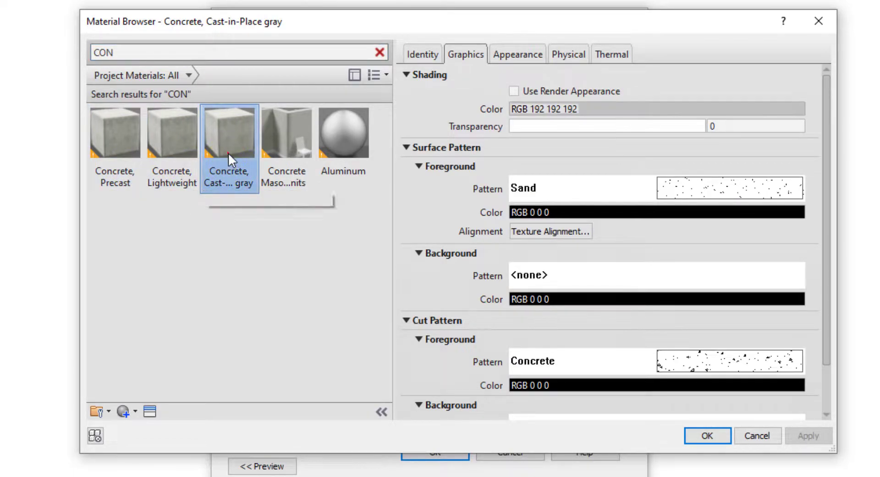
click(706, 436)
click(455, 182)
text(2)
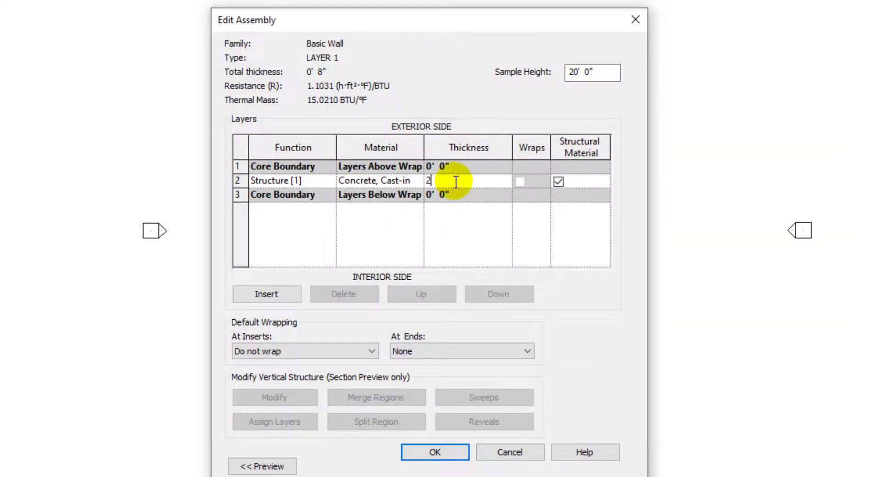
key(Return)
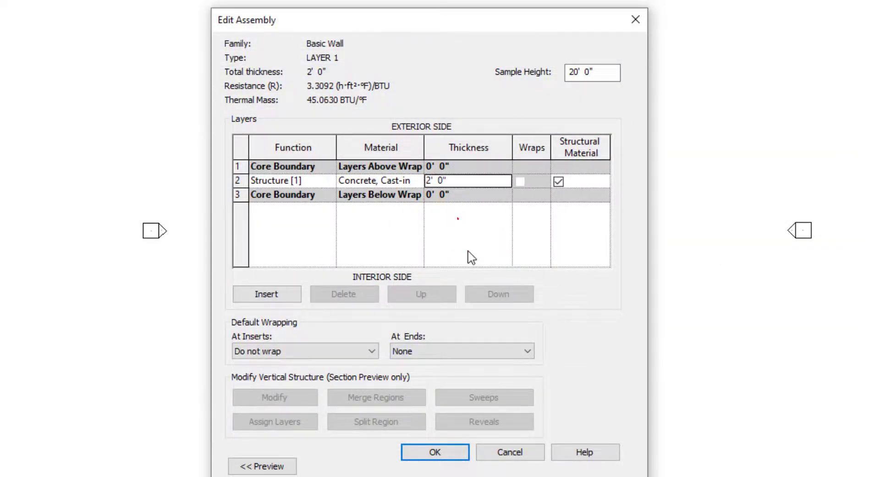
click(452, 455)
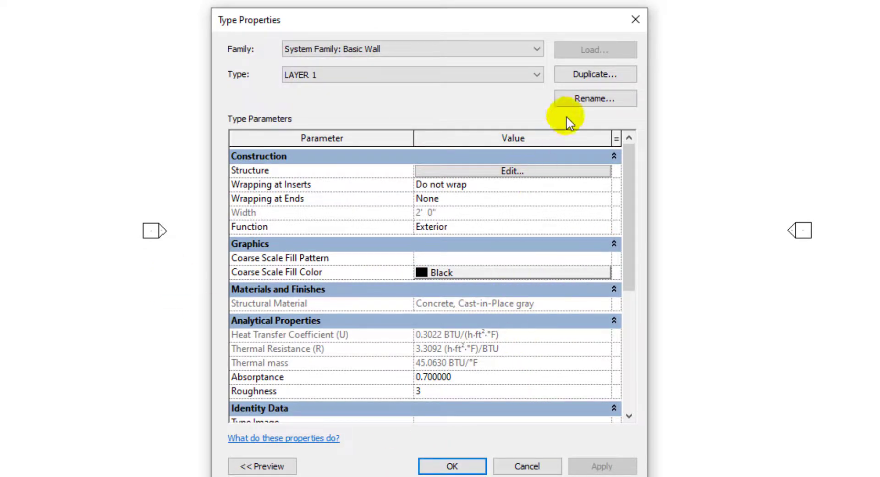
- Duplicate the LAYER 1 wall type as LAYER 2 and open its structure for editing
click(595, 81)
click(654, 310)
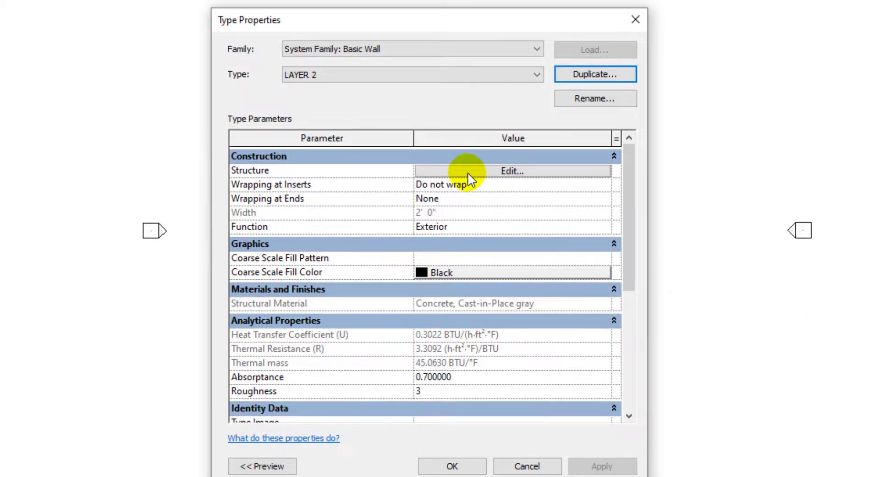
click(467, 173)
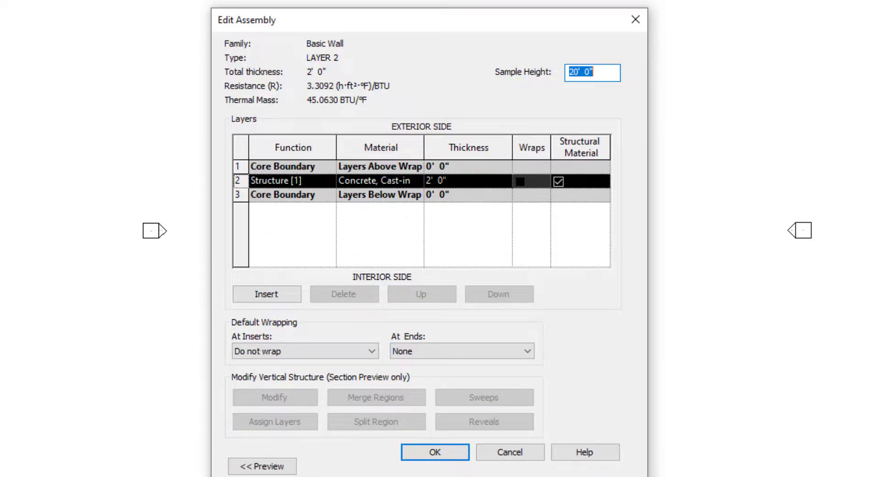
- Examine the reference LAYER WALL 2 assembly's layers in the other window for comparison
key(alt+Tab)
drag(581, 9, 879, 5)
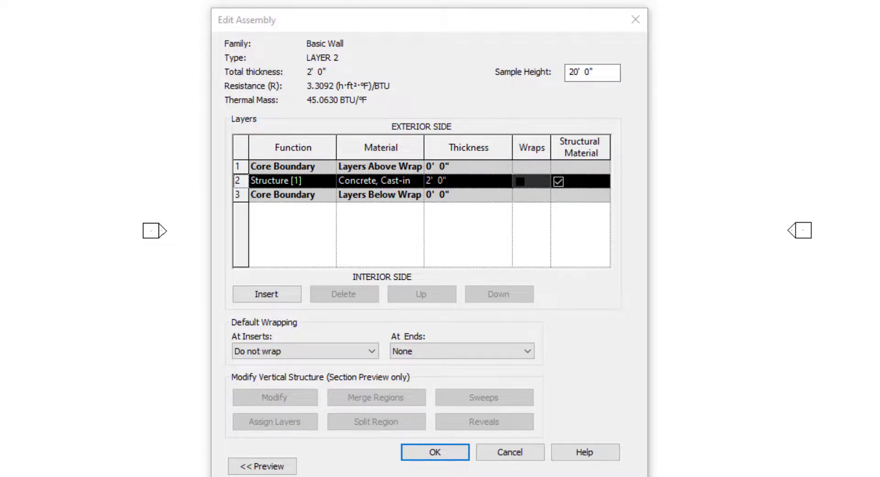
key(alt+Tab)
drag(762, 18, 729, 23)
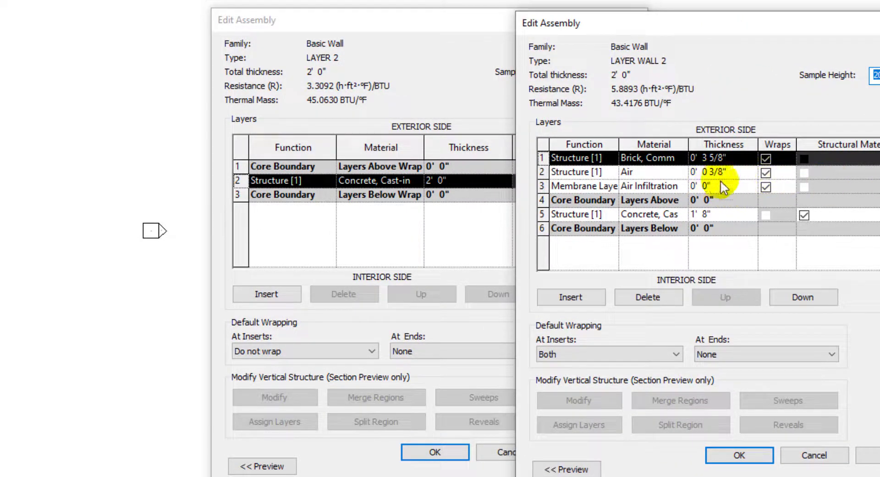
drag(616, 38, 615, 51)
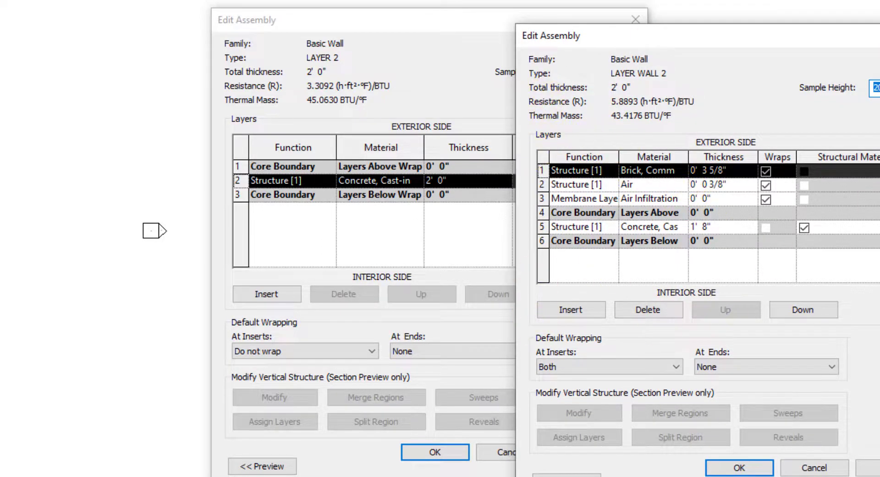
drag(618, 40, 607, 93)
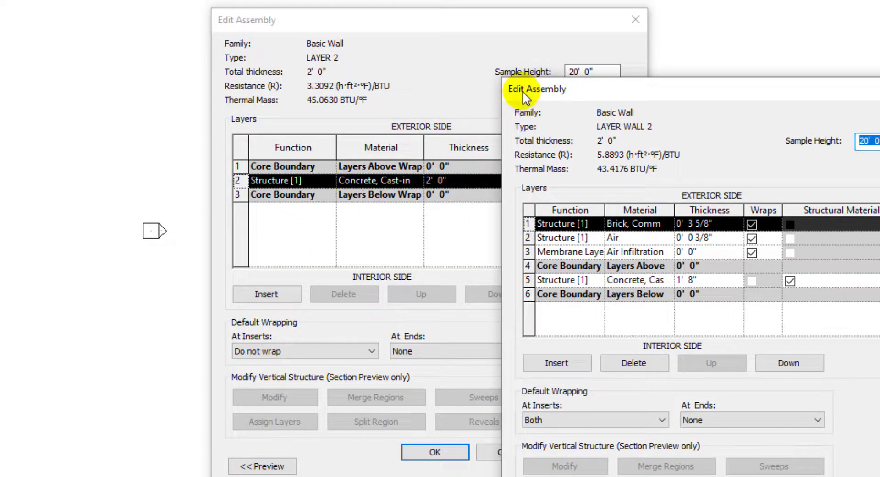
drag(525, 98, 502, 91)
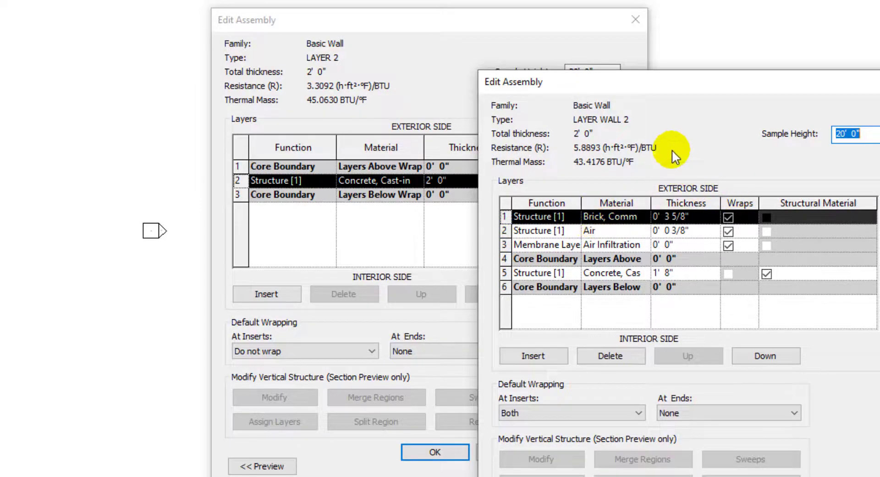
drag(632, 81, 667, 22)
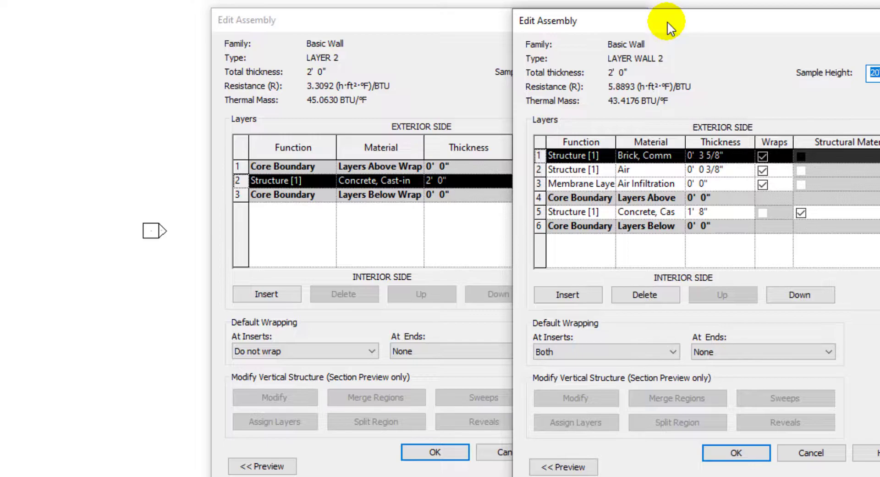
drag(668, 21, 879, 69)
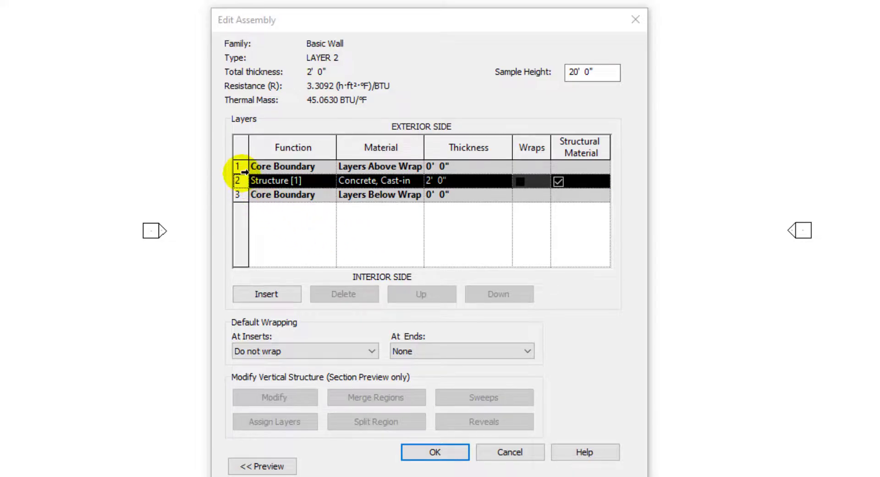
- Insert three new layers above the core boundary in LAYER 2's structure
click(241, 167)
click(276, 298)
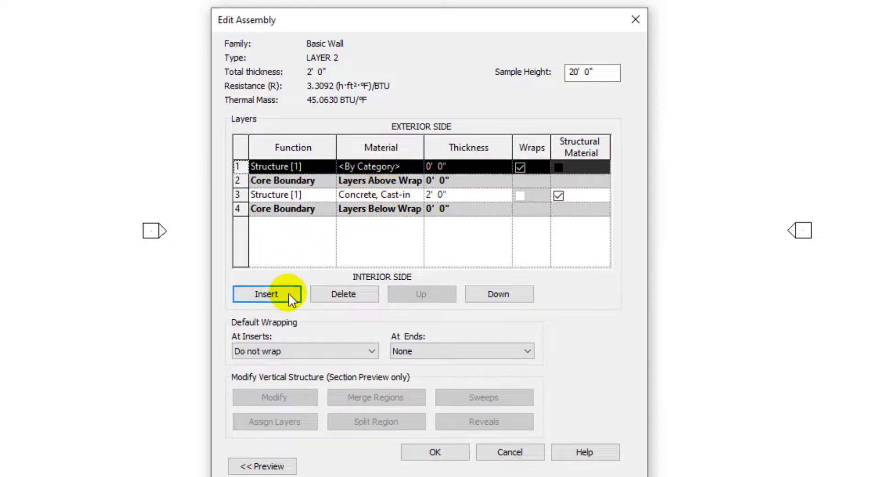
click(288, 293)
click(282, 294)
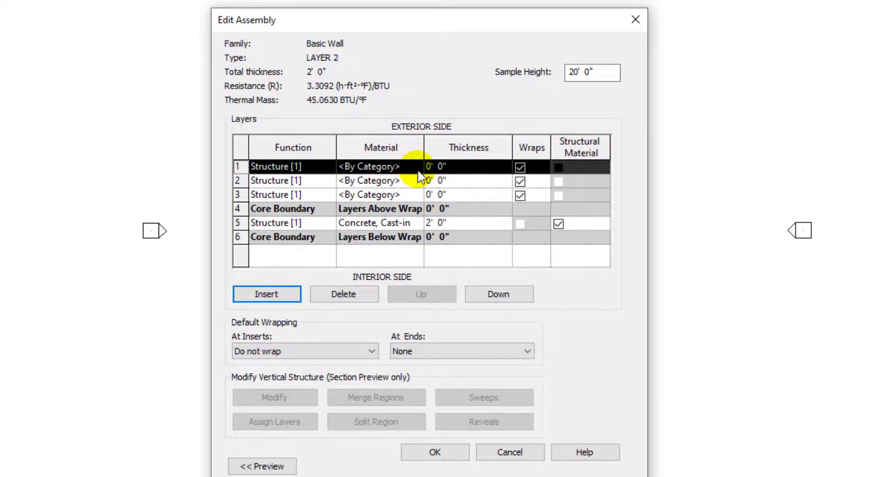
- Set the third new layer's material to Air Infiltration Barrier
click(418, 196)
click(418, 196)
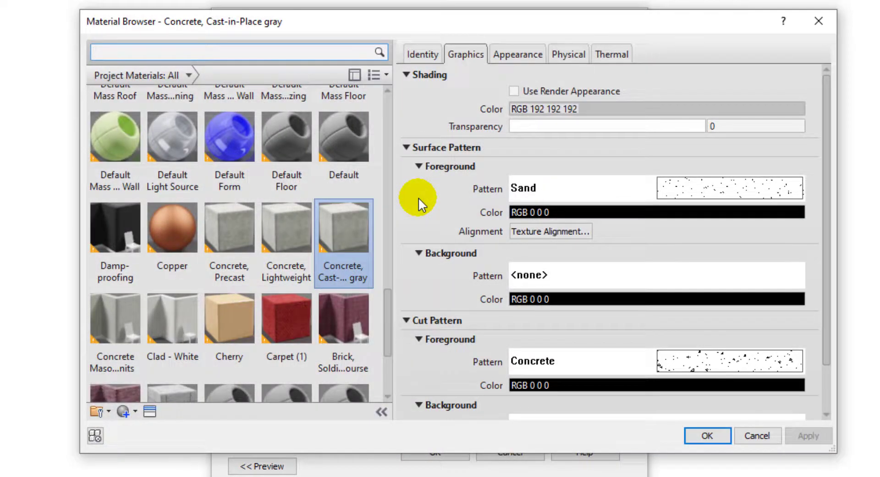
scroll(284, 105, up, 2)
click(214, 56)
text(AIR)
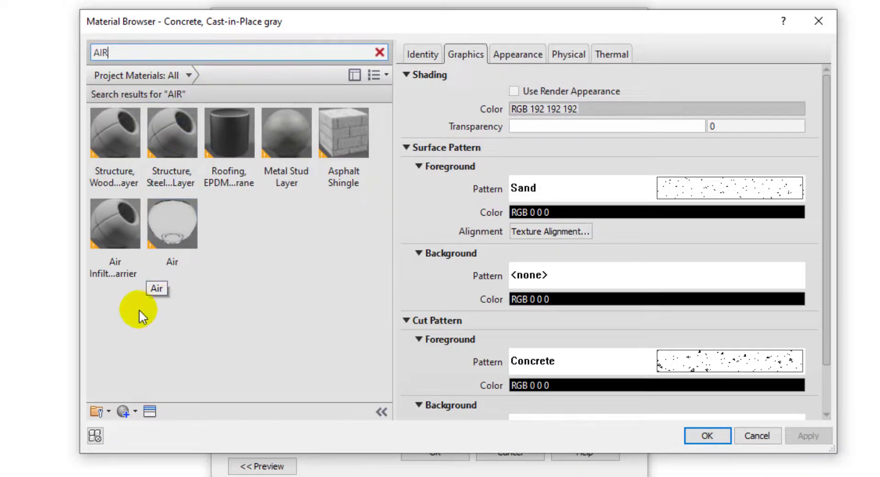
click(111, 241)
click(706, 436)
- Set the second new layer's material to Air and its thickness to 3/8"
click(468, 194)
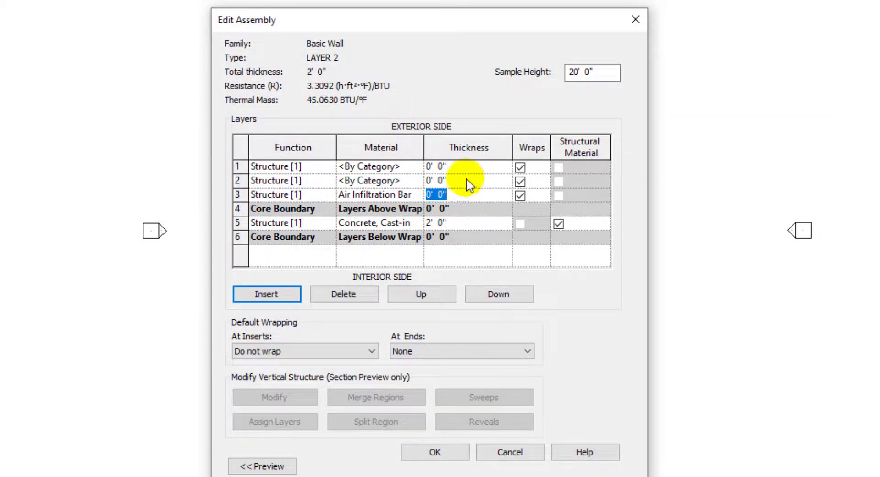
click(466, 182)
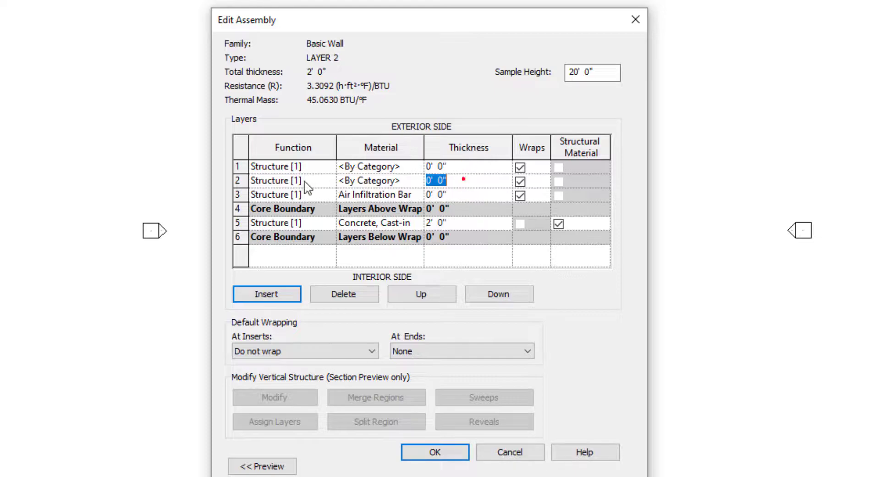
click(421, 180)
click(419, 180)
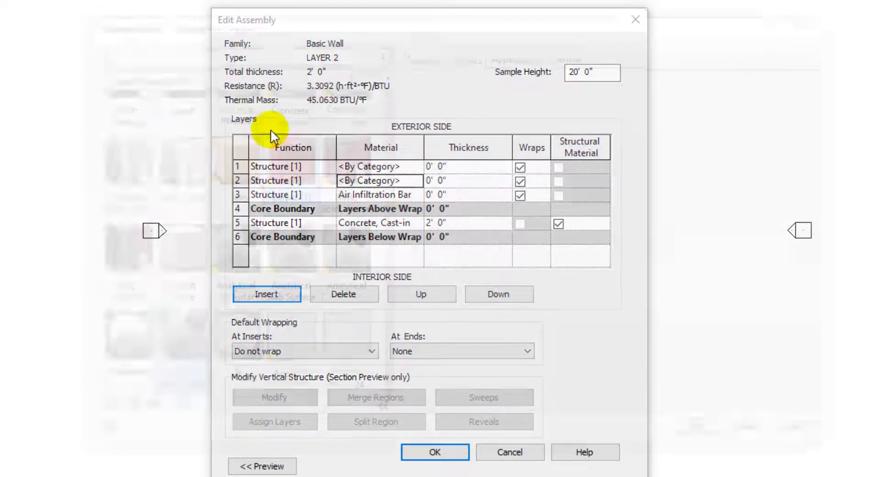
text(AIR)
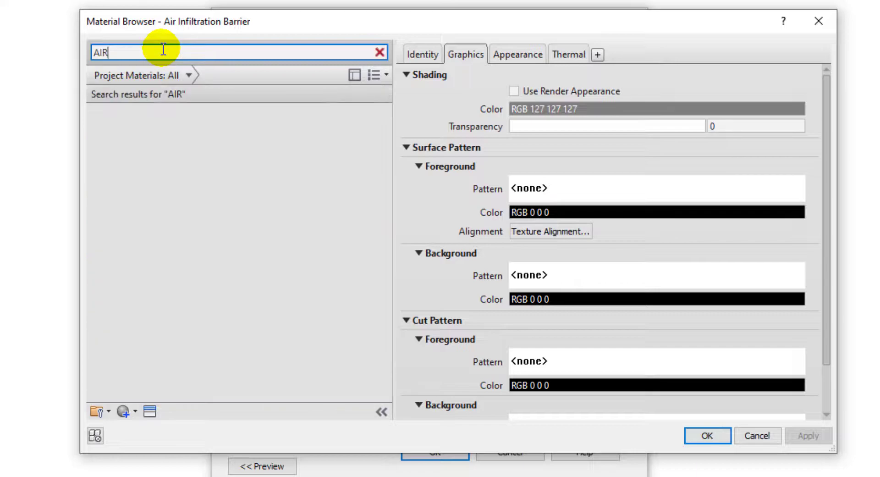
click(172, 230)
click(711, 434)
click(457, 180)
click(456, 180)
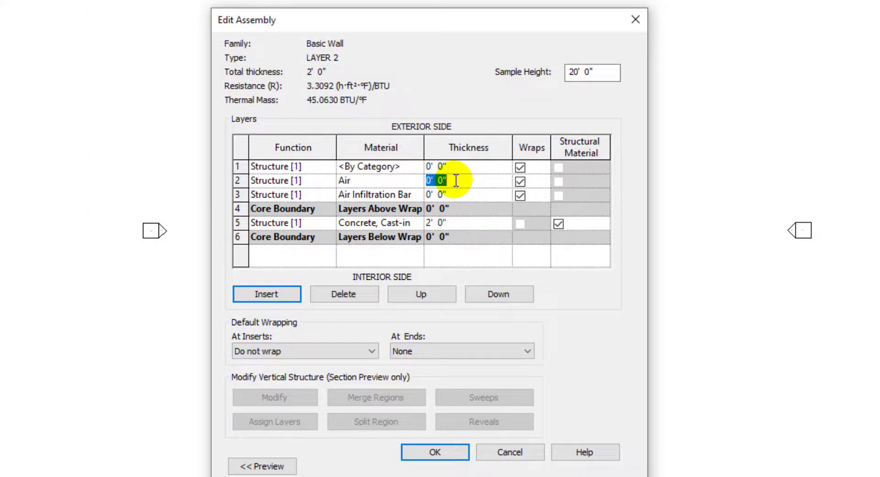
text(3/8")
click(467, 265)
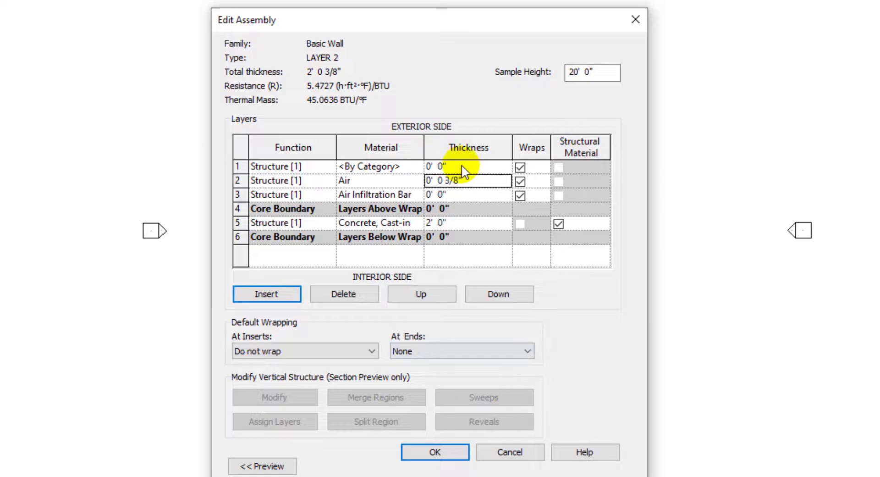
- Set the top layer's material to Brick, Common and its thickness to 3 5/8"
double_click(417, 169)
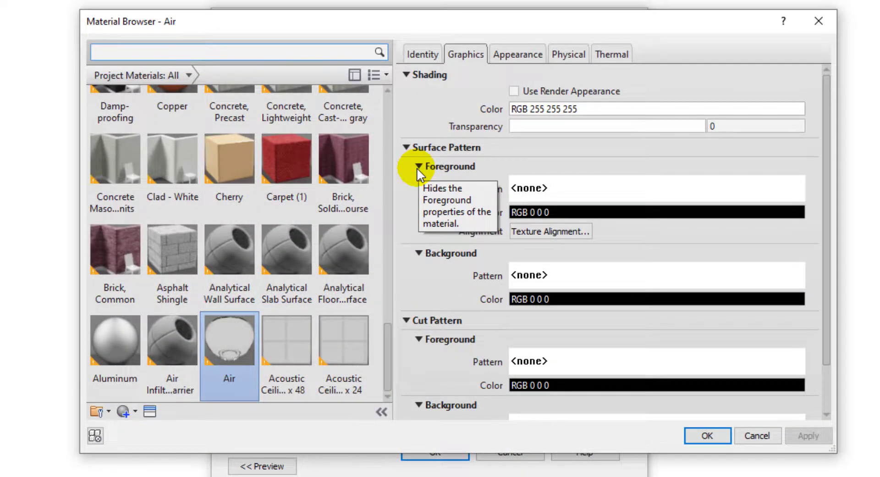
click(115, 250)
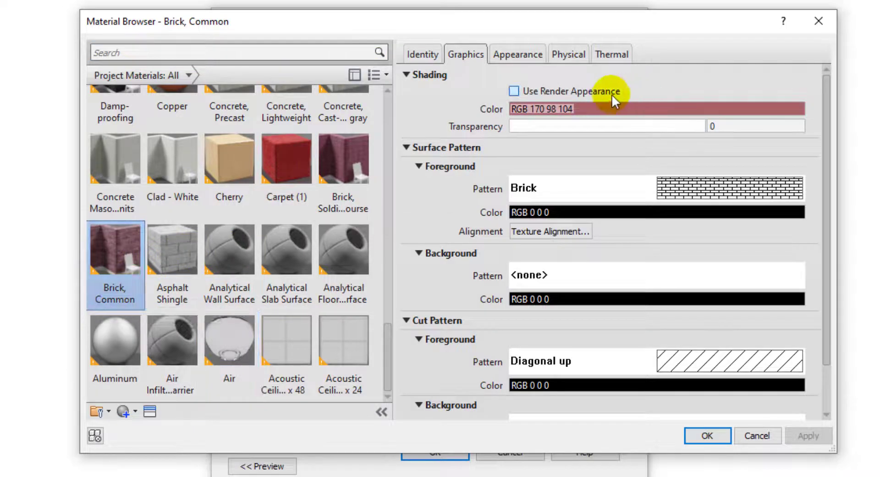
click(707, 435)
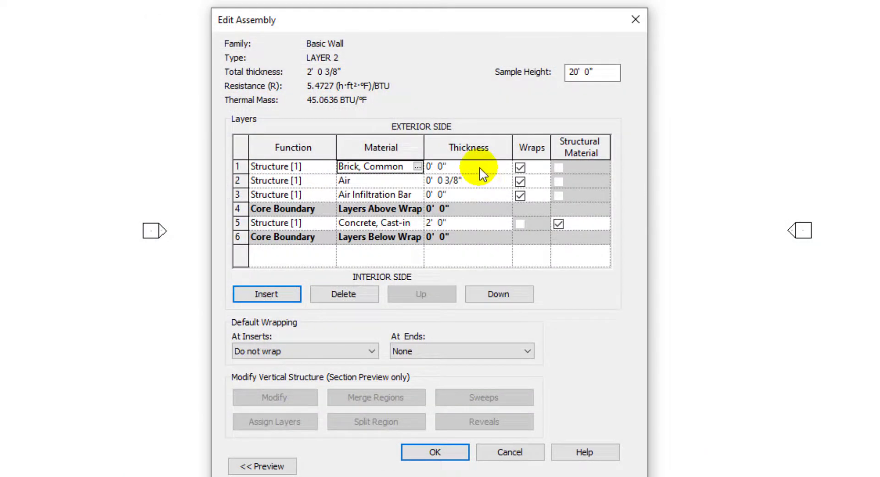
click(480, 168)
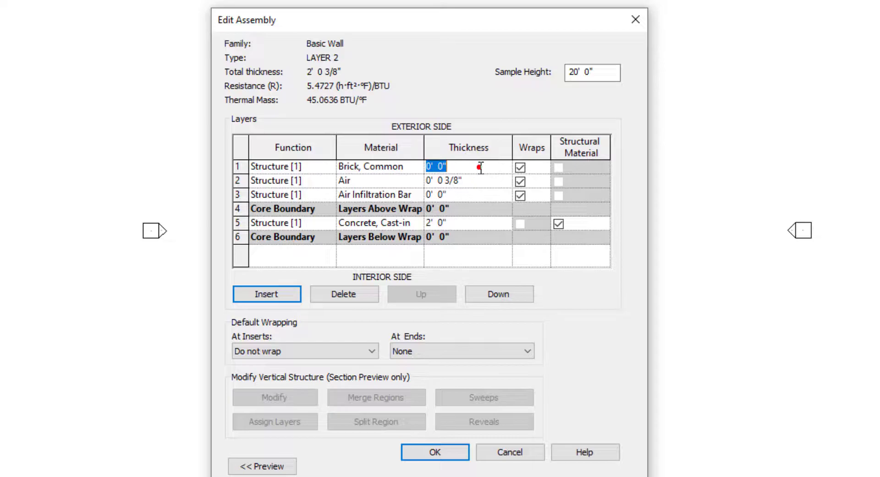
text(3 5/8")
click(474, 242)
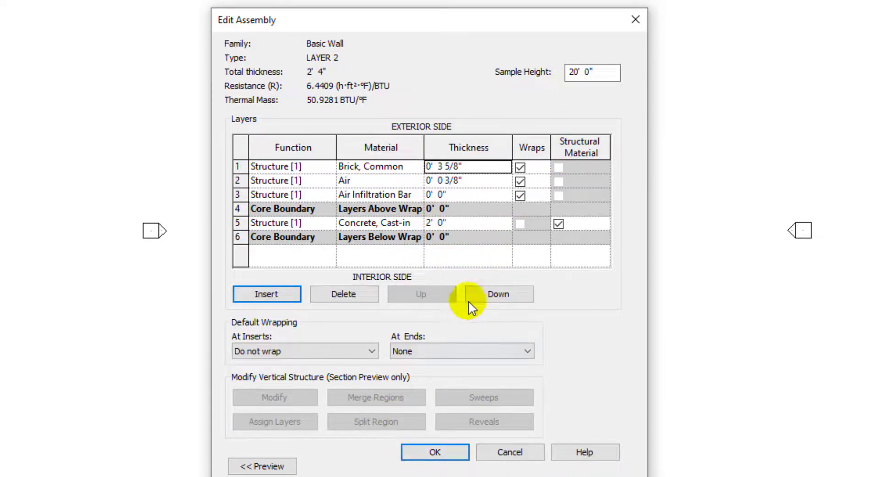
- Set the concrete core layer's thickness to 1' 8" and try to accept the assembly
click(471, 224)
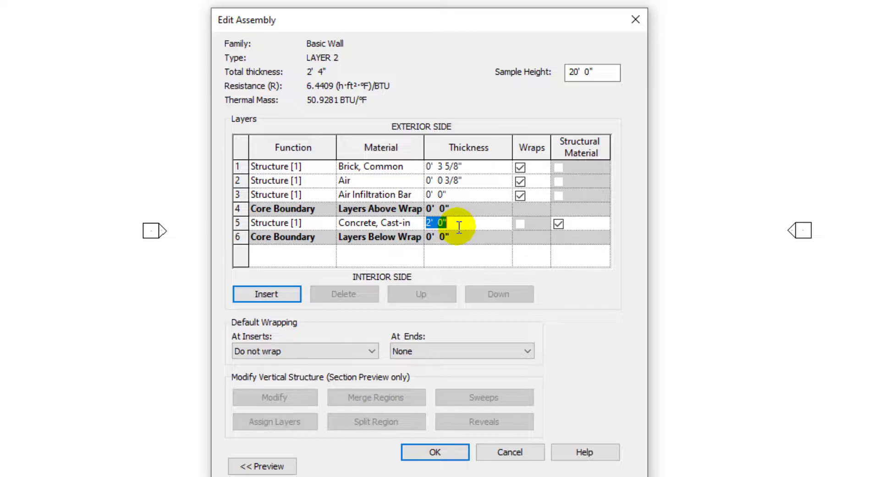
text(1'8")
click(466, 249)
click(434, 451)
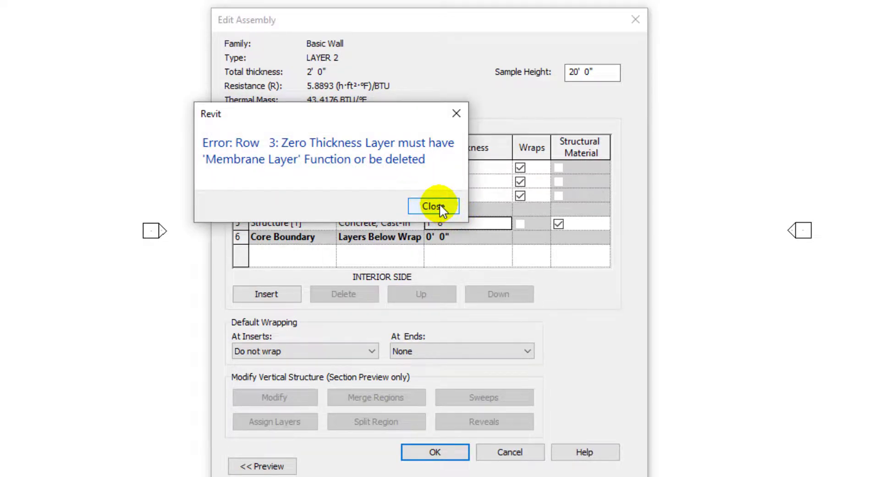
click(433, 206)
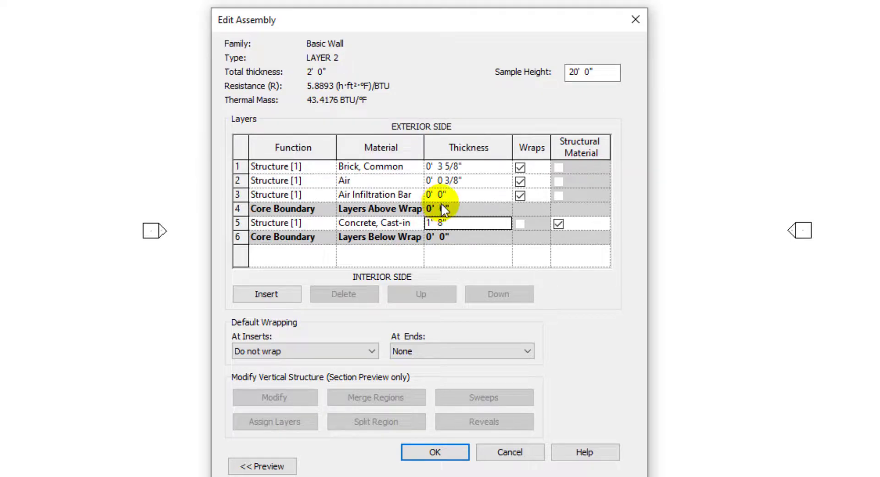
- Change the Air Infiltration Barrier layer's function to Membrane Layer
click(326, 197)
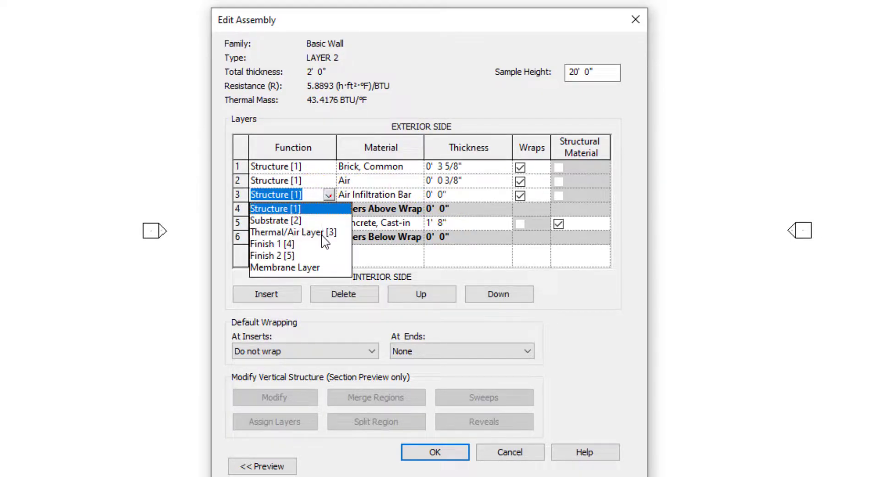
click(287, 267)
click(468, 454)
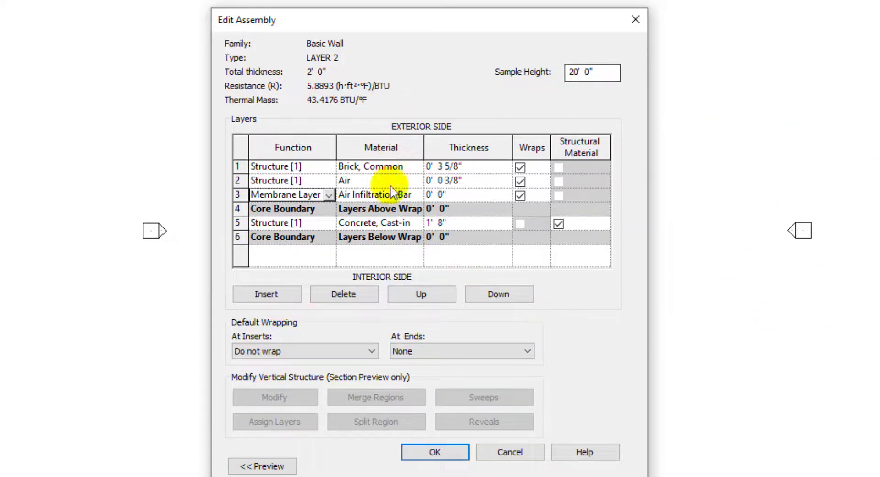
- Preview the LAYER 2 wall section, then accept the assembly
click(251, 466)
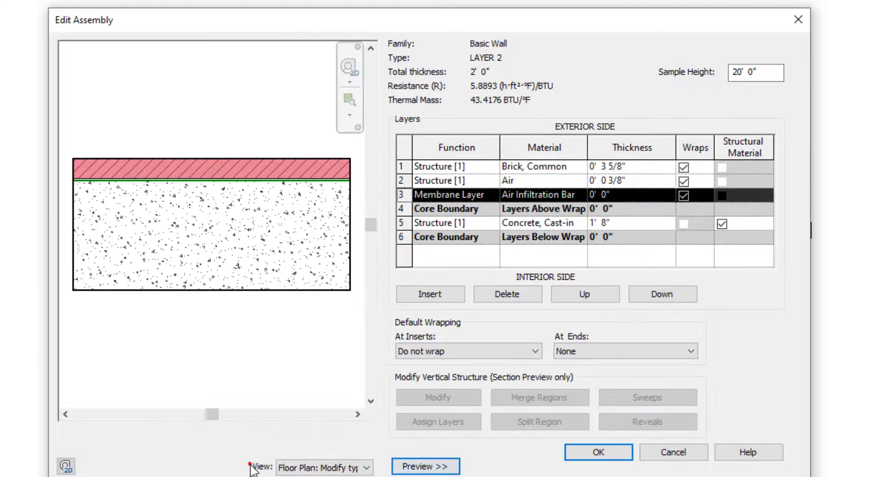
click(400, 222)
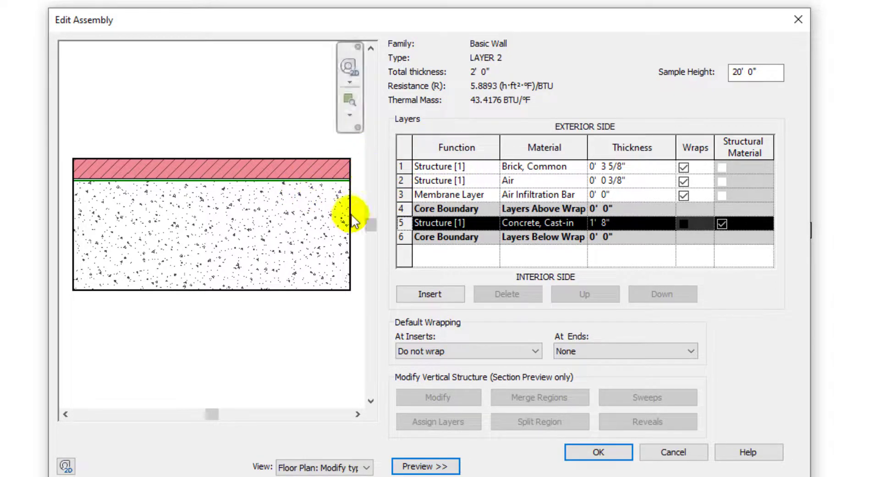
click(332, 466)
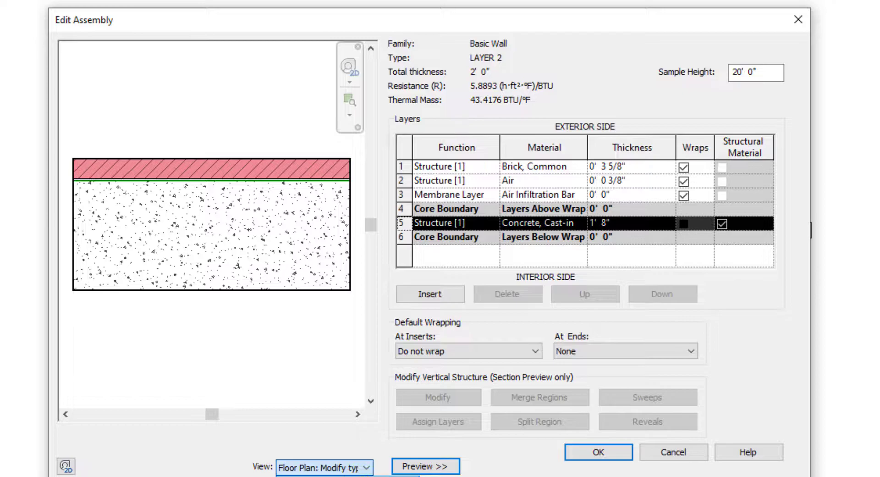
click(329, 468)
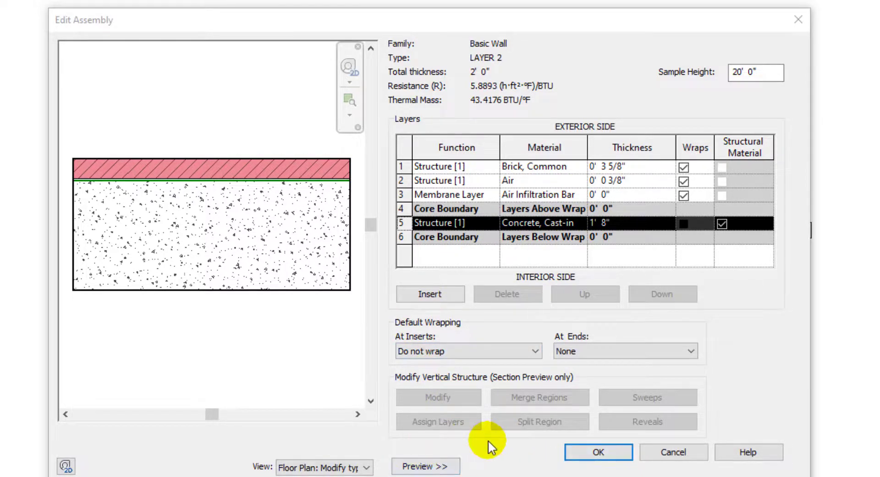
click(412, 466)
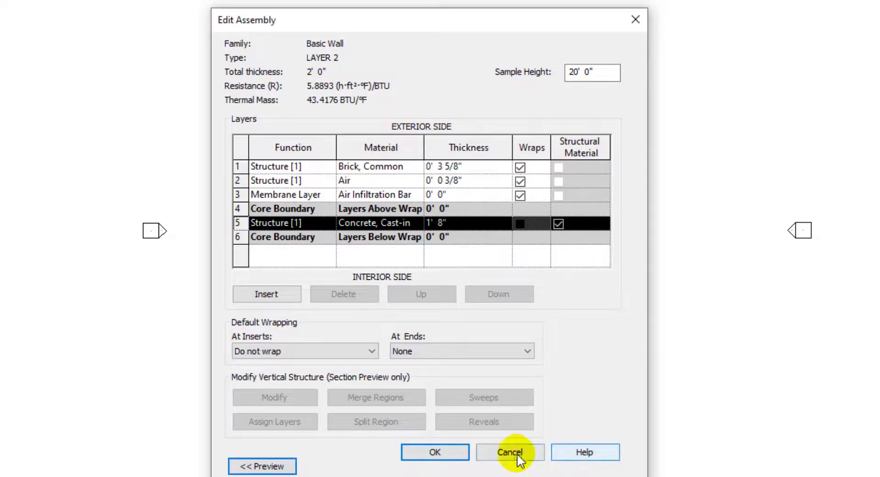
click(449, 455)
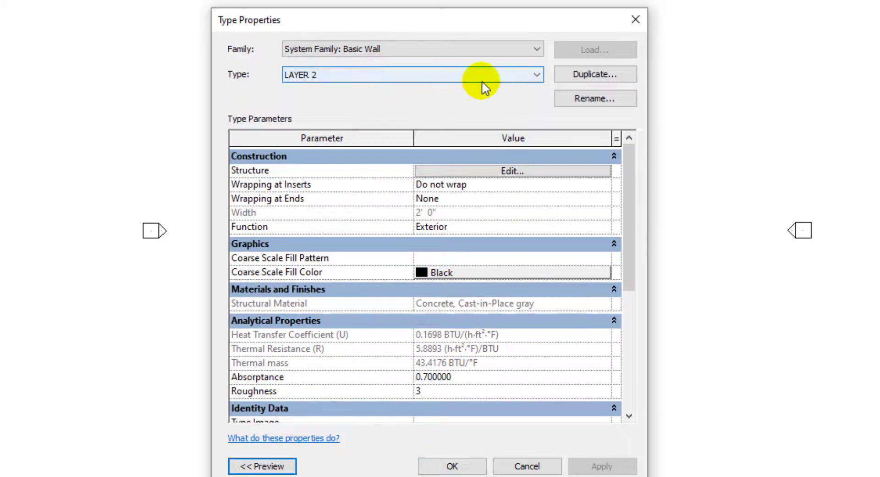
- Duplicate LAYER 2 as LAYER 3 and open its structure for editing
click(568, 77)
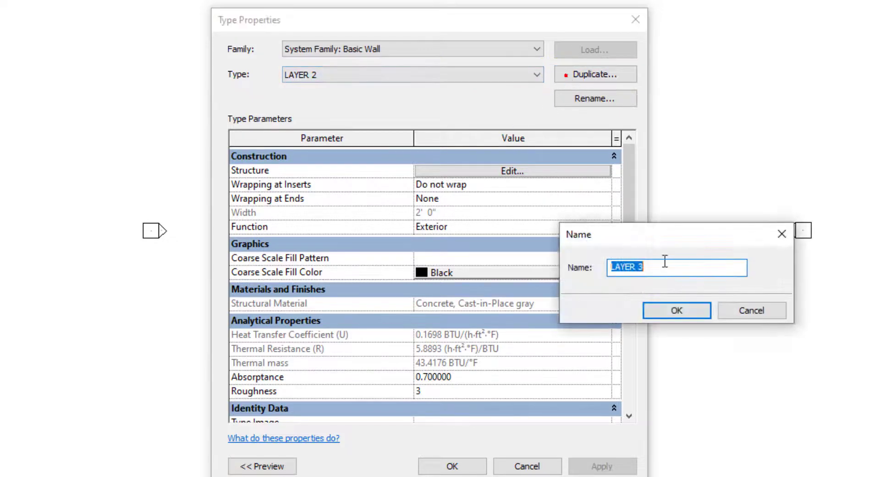
click(663, 317)
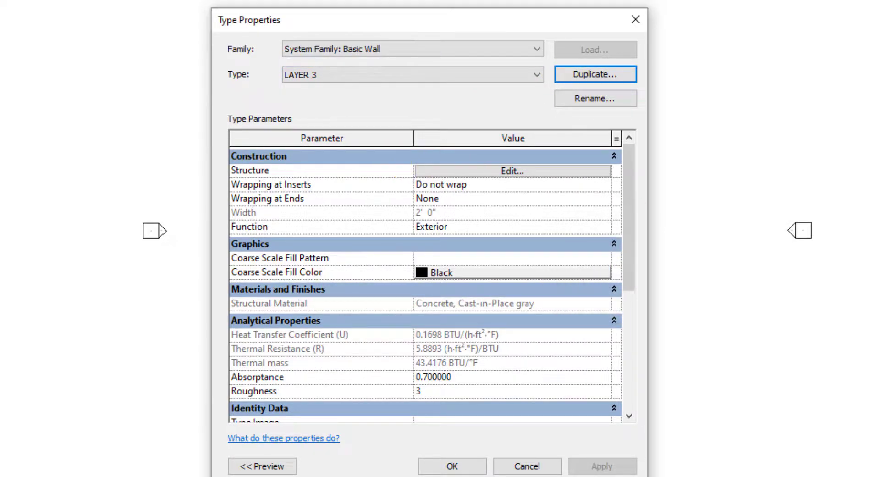
click(513, 171)
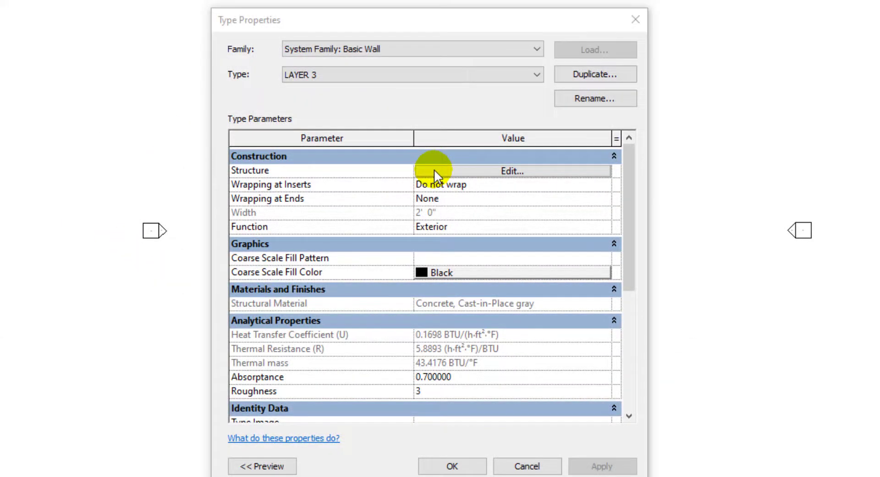
click(434, 170)
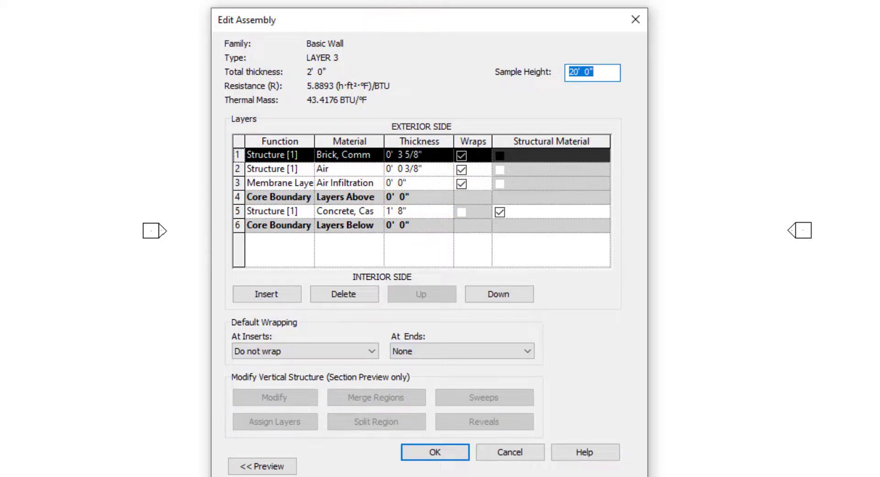
- Examine the reference LAYER WALL 3 assembly's layers in the other window for comparison
drag(732, 475, 729, 2)
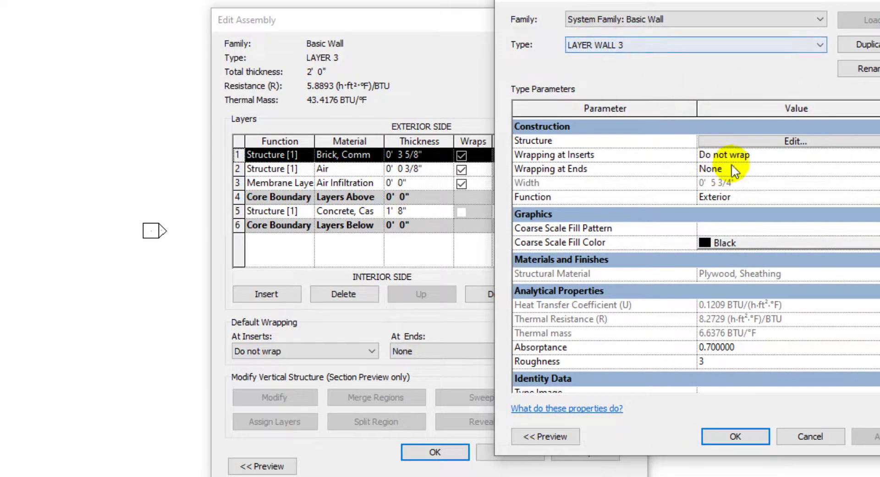
click(714, 145)
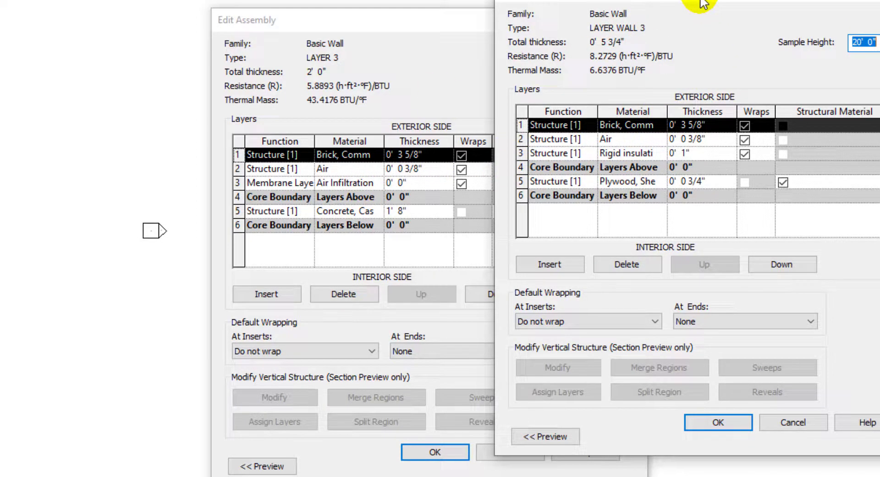
mouse_move(703, 3)
mouse_down()
mouse_move(659, 40)
mouse_move(668, 8)
mouse_move(636, 27)
mouse_move(879, 68)
mouse_up()
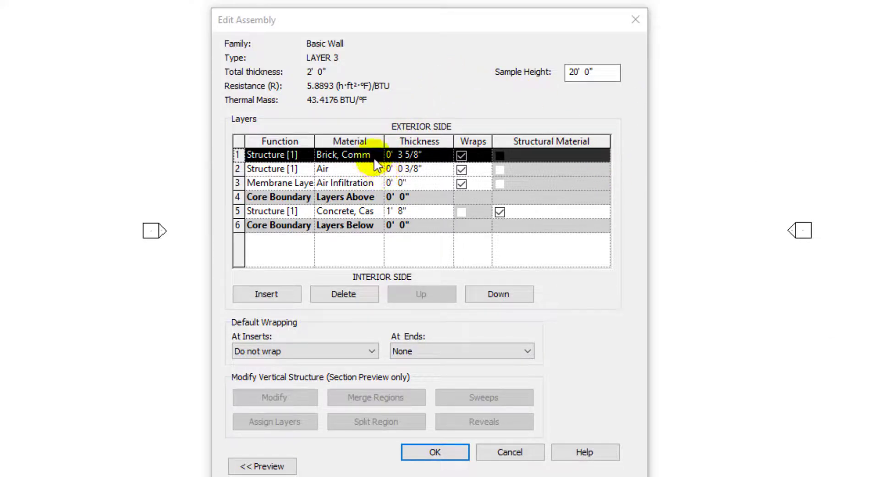
click(400, 64)
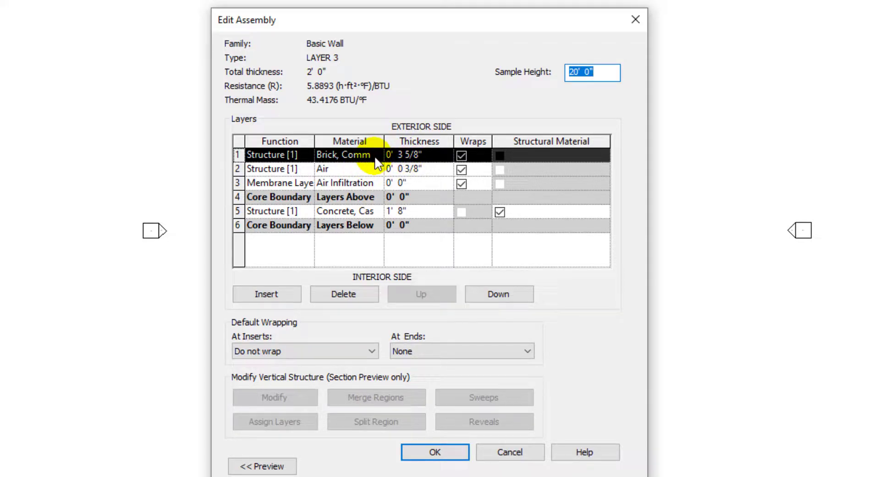
- Set the third (membrane) layer's material to Rigid insulation
click(379, 186)
click(378, 184)
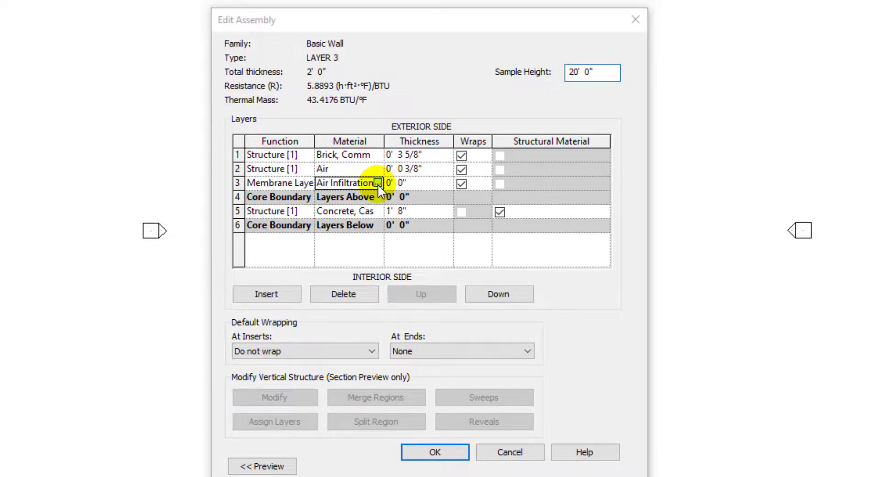
click(818, 20)
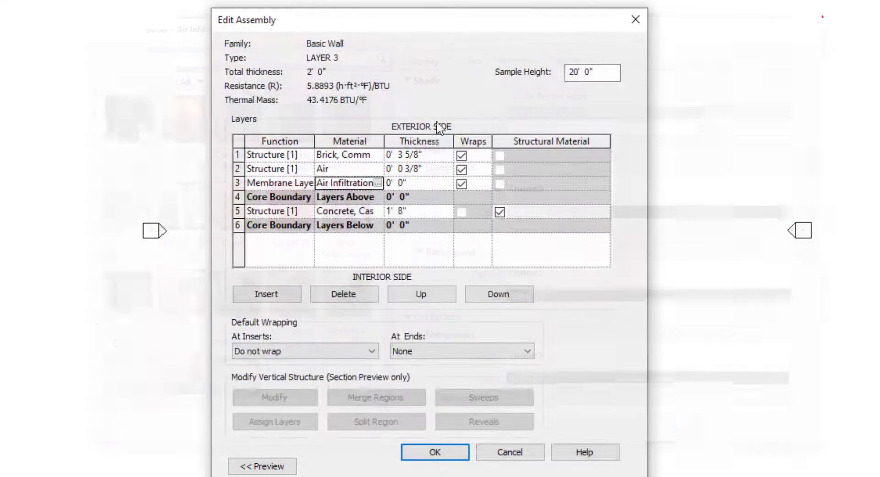
click(378, 183)
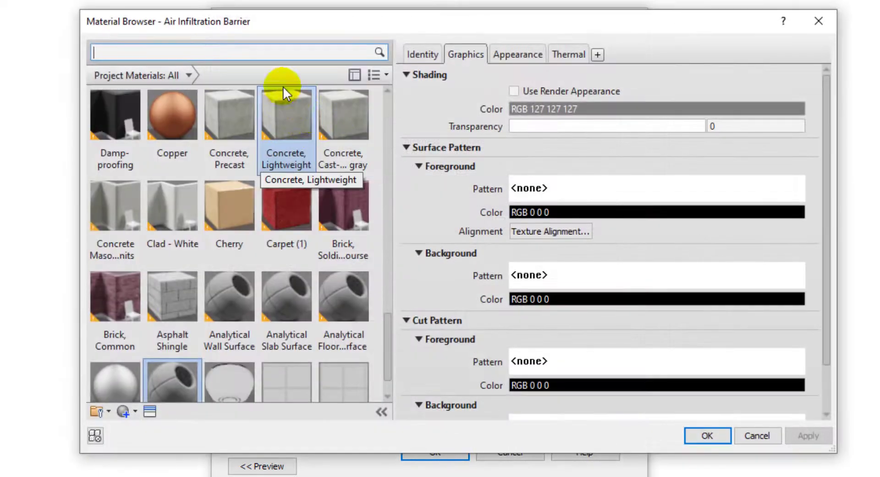
text(RIGI)
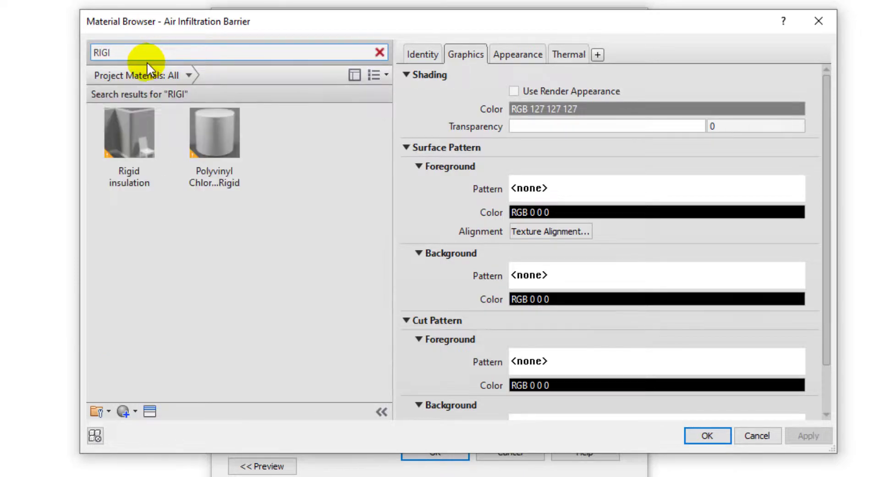
click(154, 138)
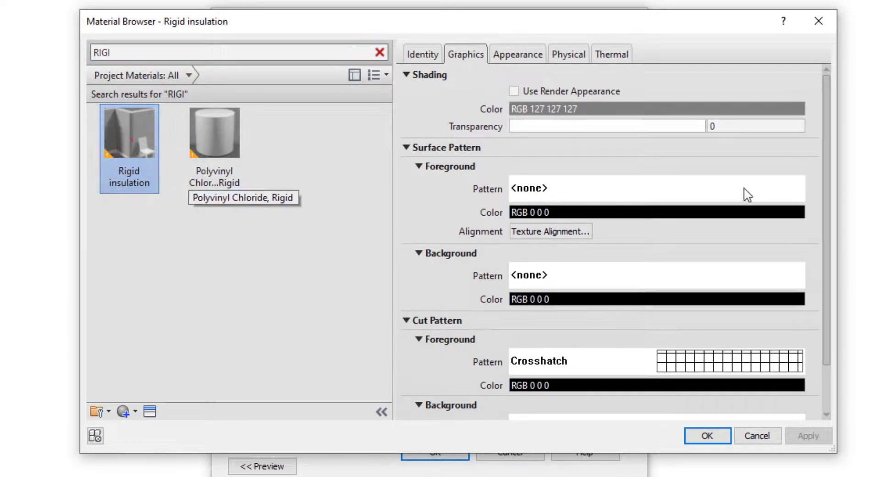
click(708, 436)
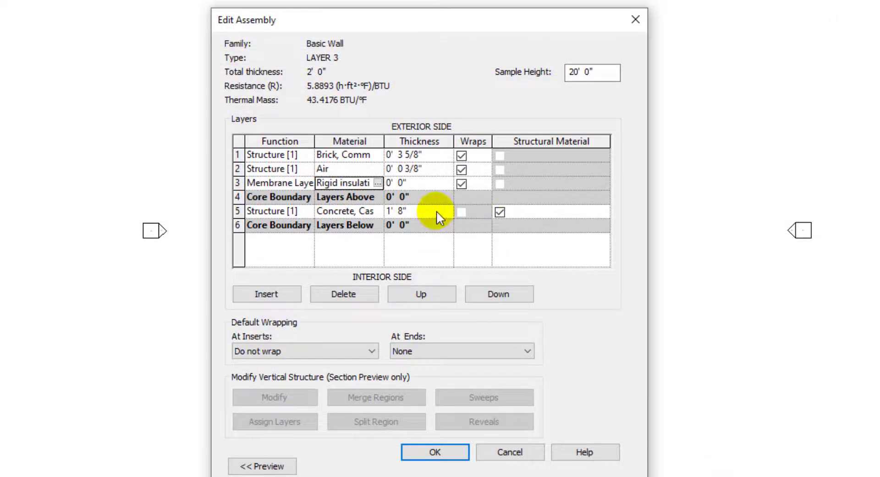
- Set the third layer's thickness to 1"
click(423, 186)
text(1)
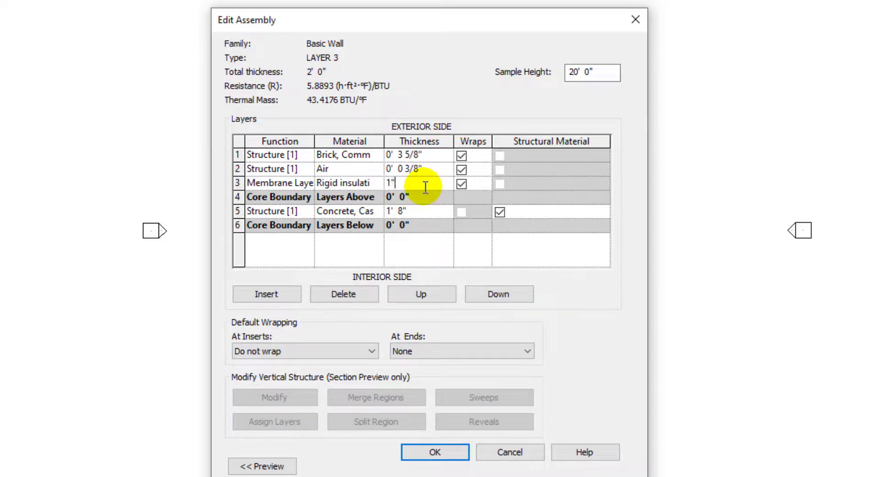
text(")
click(428, 250)
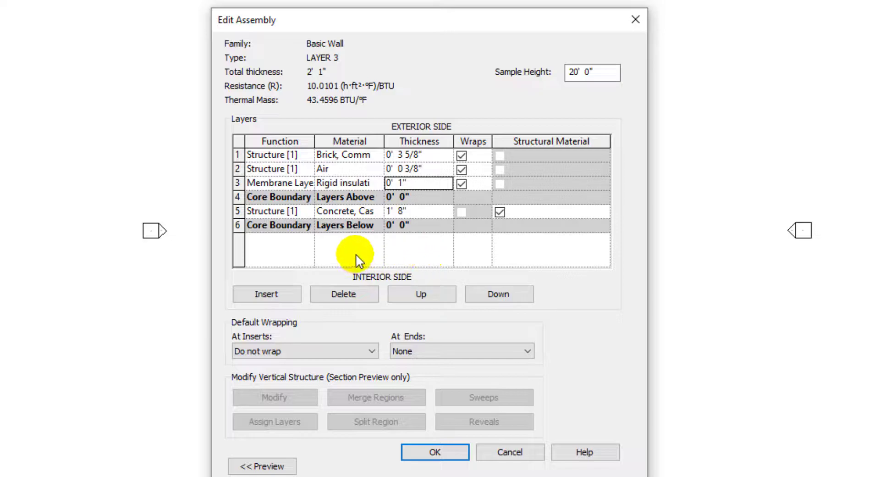
- Change the core structure layer's material to Plywood, Sheathing and its thickness to 3/4"
click(378, 210)
click(378, 210)
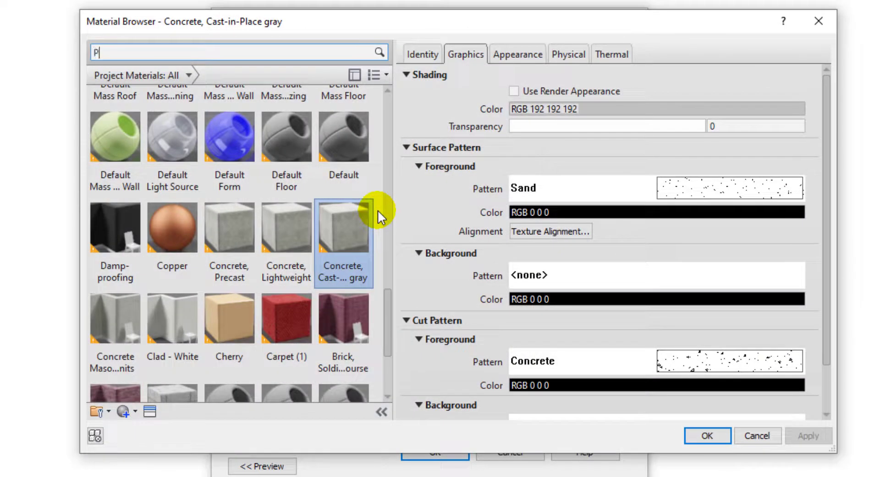
click(137, 152)
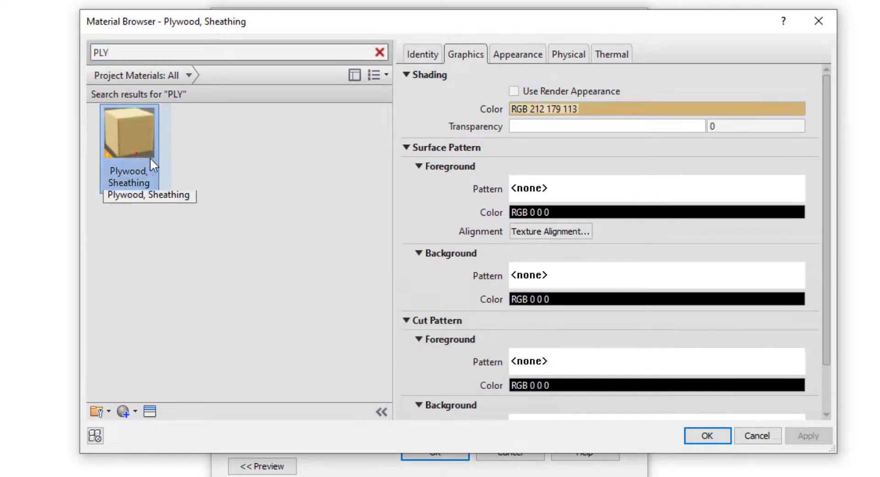
click(688, 436)
click(428, 214)
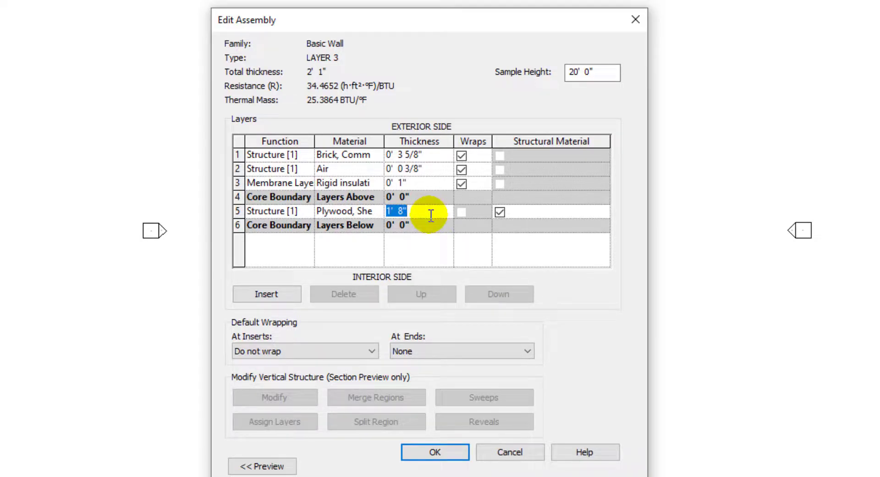
text(3/4")
click(426, 242)
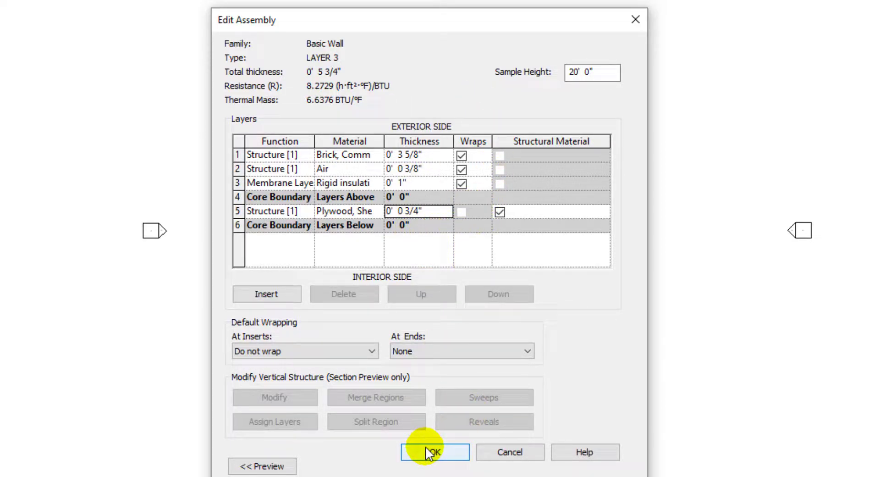
- Close the error and open the LAYER 3 wall section preview
click(256, 467)
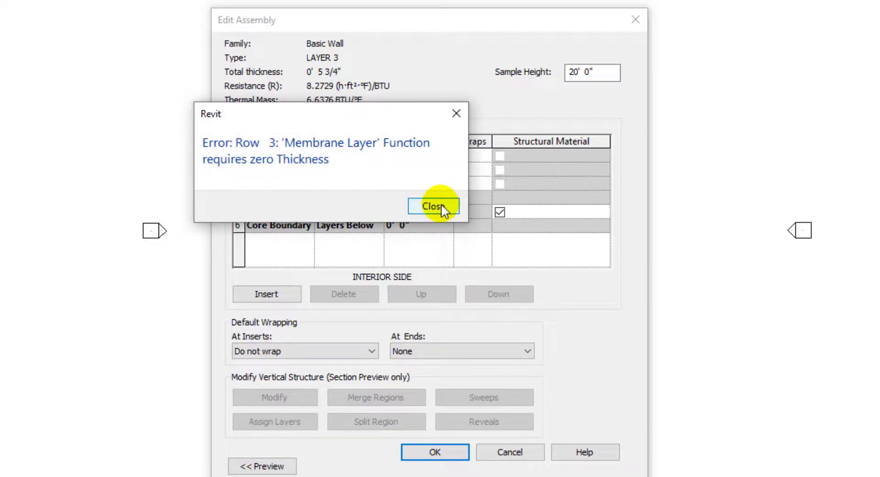
click(441, 206)
click(275, 465)
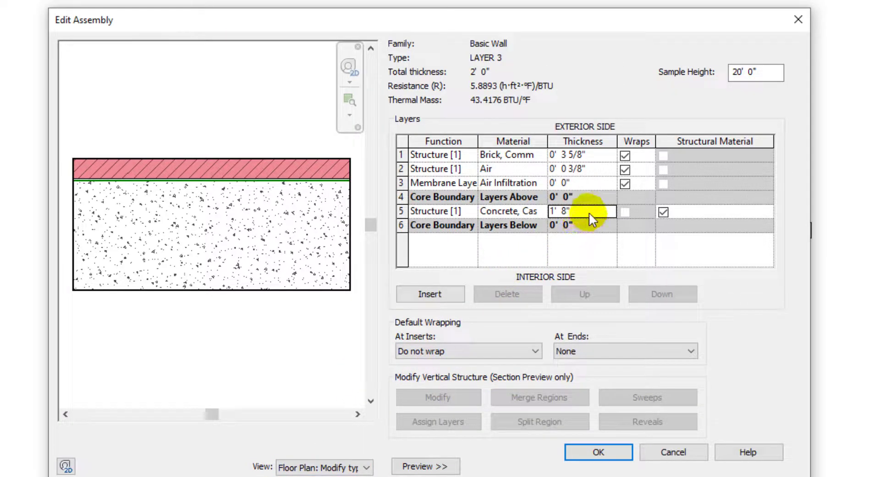
mouse_move(366, 18)
mouse_down()
mouse_move(220, 6)
mouse_move(242, 7)
mouse_up()
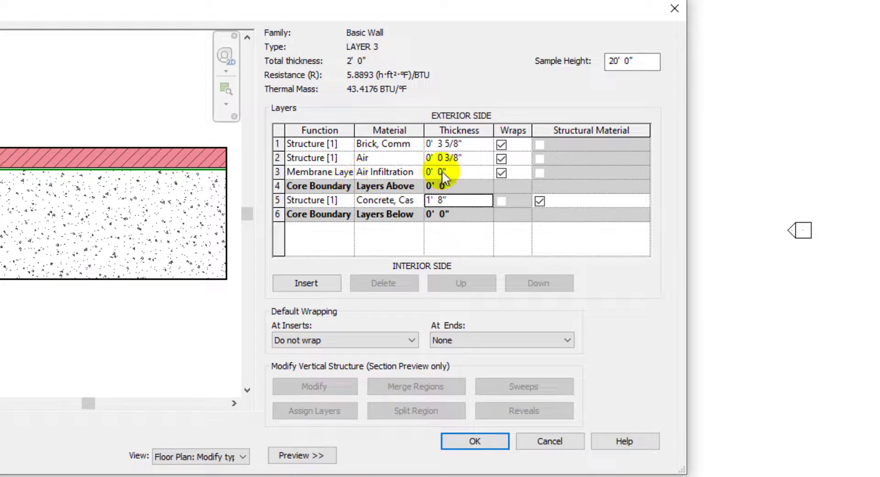
- Assign Rigid insulation as the material of the third (membrane) layer
click(417, 172)
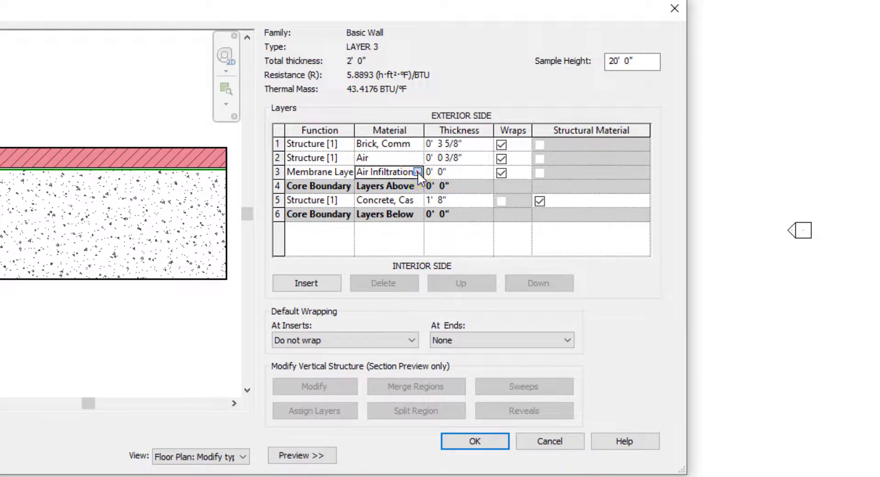
click(417, 172)
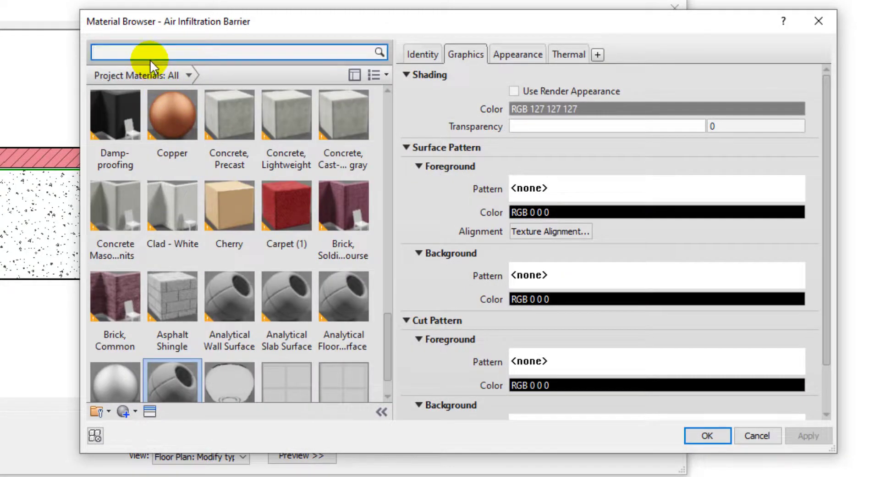
text(RIGI)
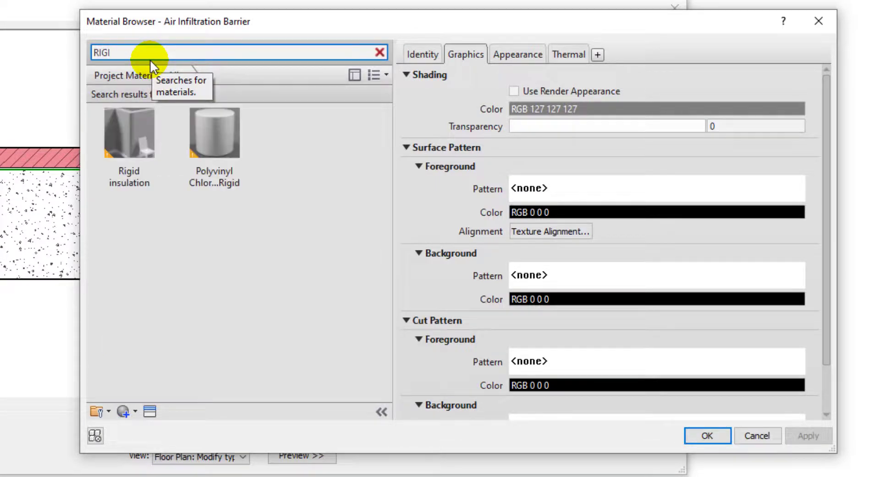
click(129, 136)
click(706, 435)
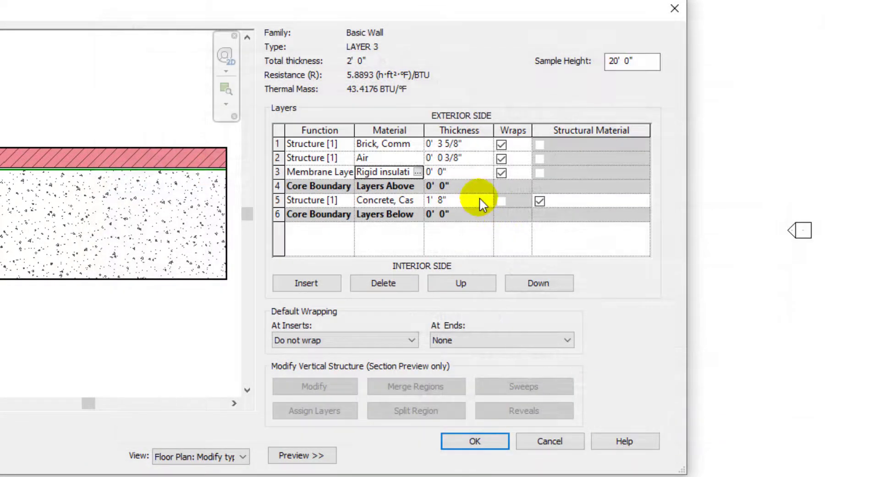
- Set the rigid insulation layer's thickness to 1"
click(472, 170)
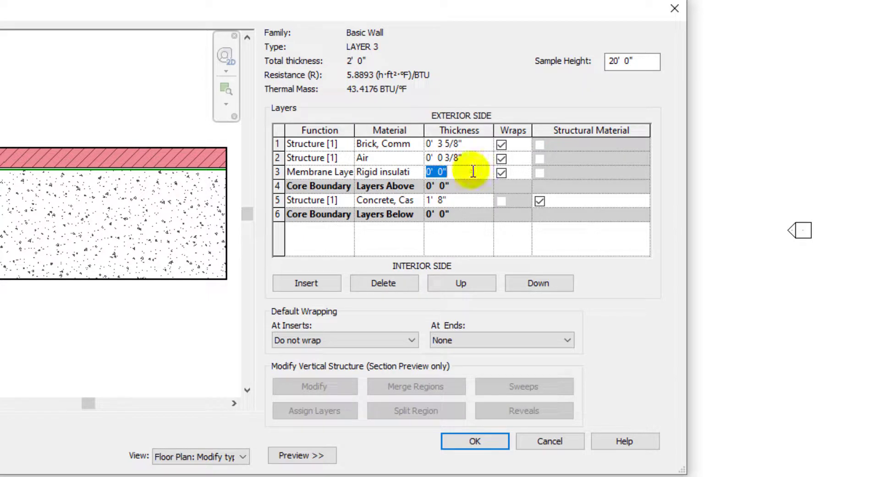
text(1)
click(463, 250)
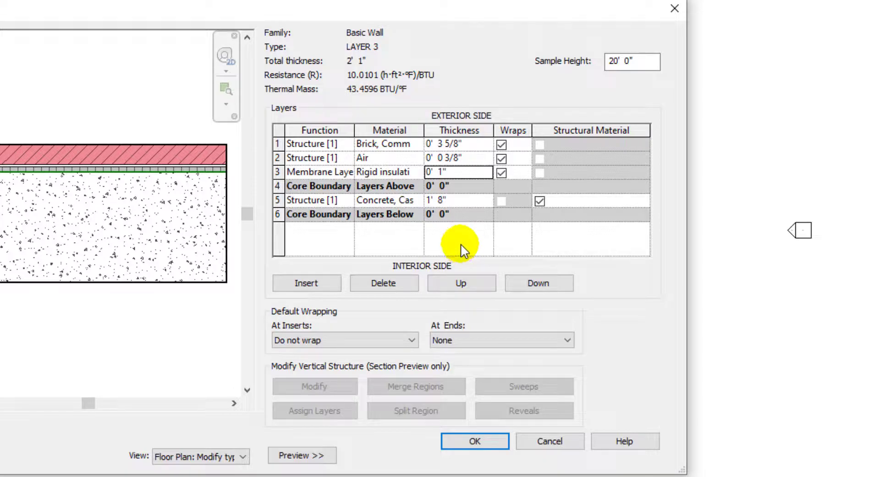
- Change the core structure layer to Plywood, Sheathing with a thickness of 3/4"
click(419, 197)
click(418, 199)
text(PLY)
click(129, 133)
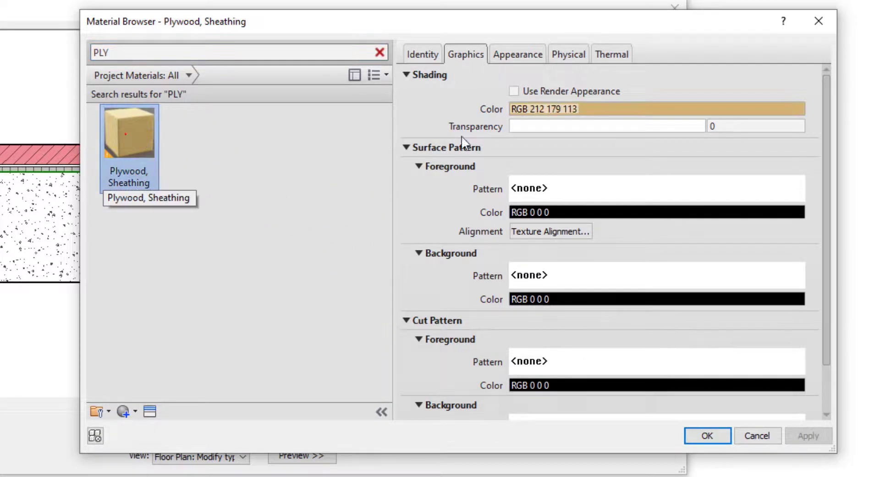
click(690, 436)
click(461, 200)
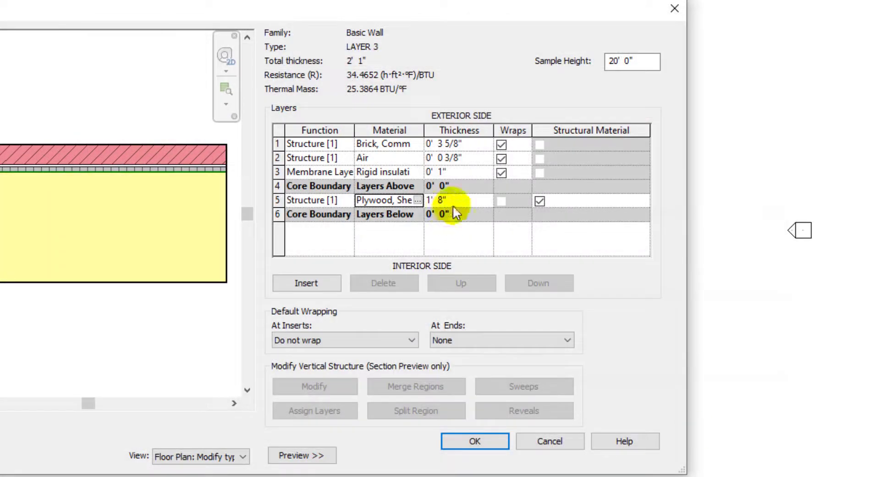
click(461, 201)
text(3/4)
key(Return)
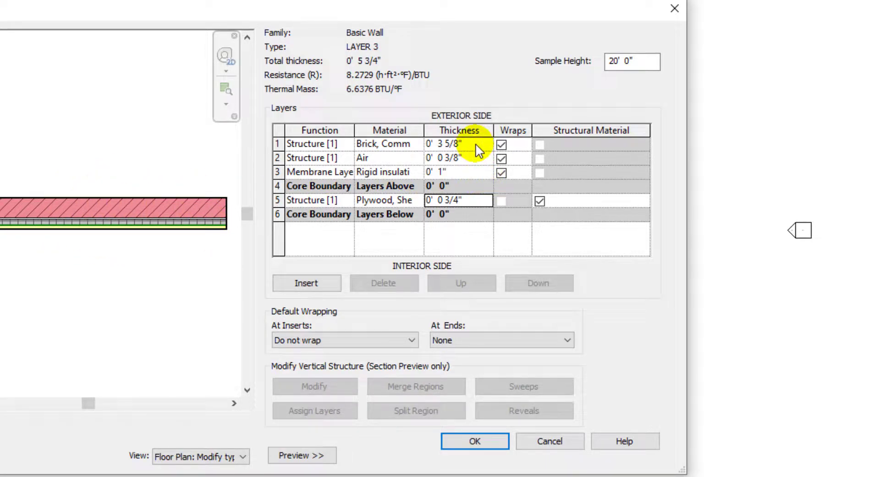
- Change the rigid insulation layer's function to Structure [1] and accept the LAYER 3 assembly and type properties
click(487, 442)
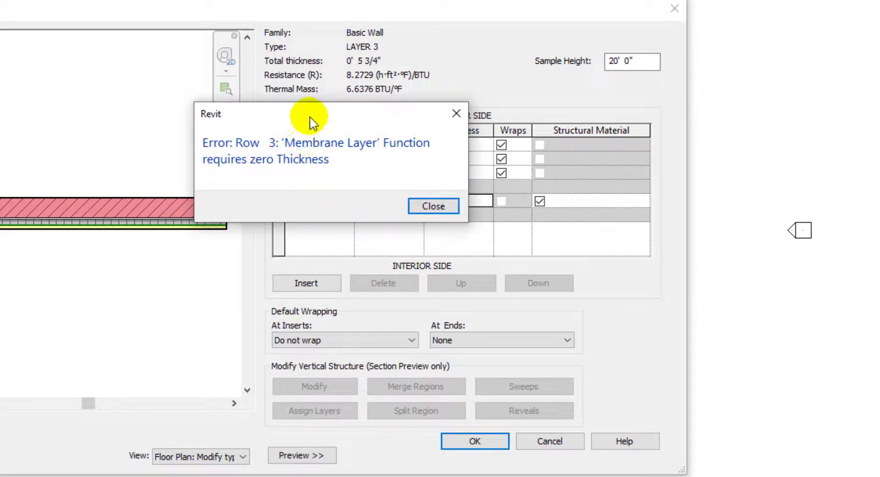
drag(350, 125, 365, 303)
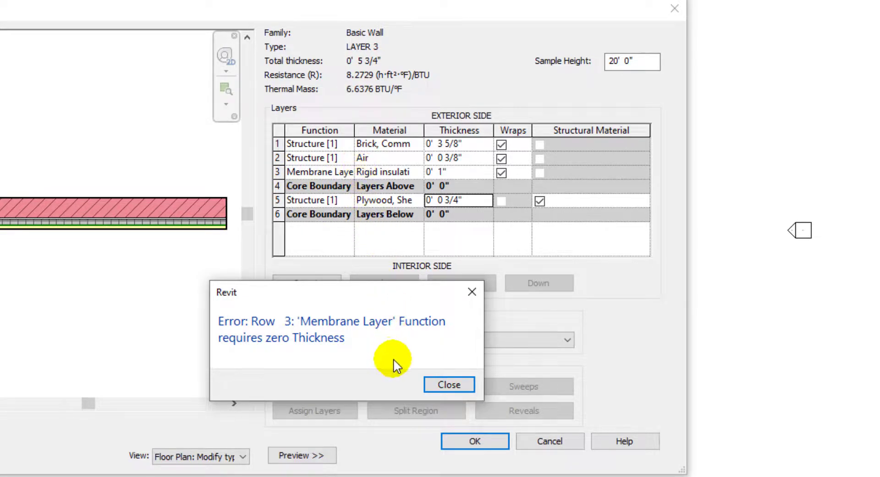
click(449, 385)
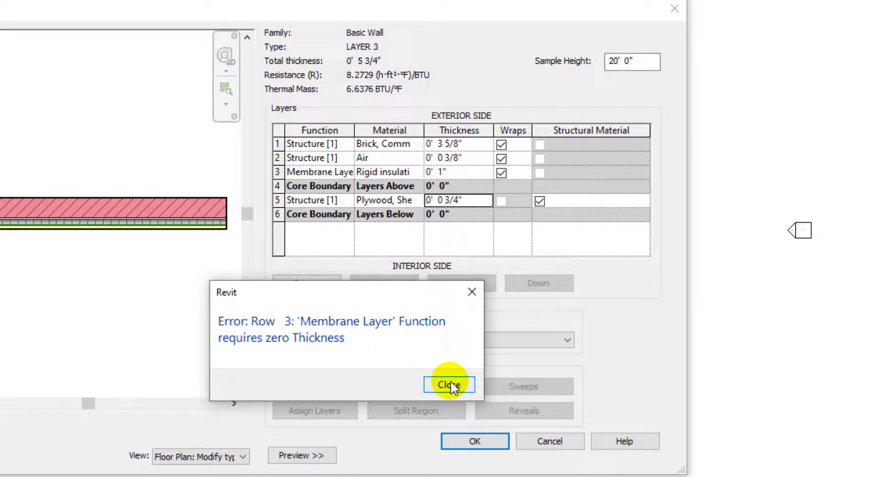
click(345, 174)
click(329, 185)
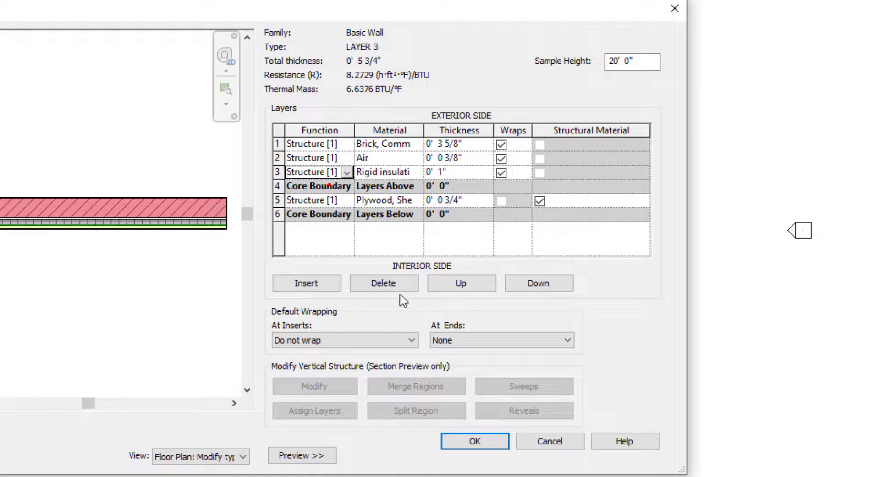
click(484, 440)
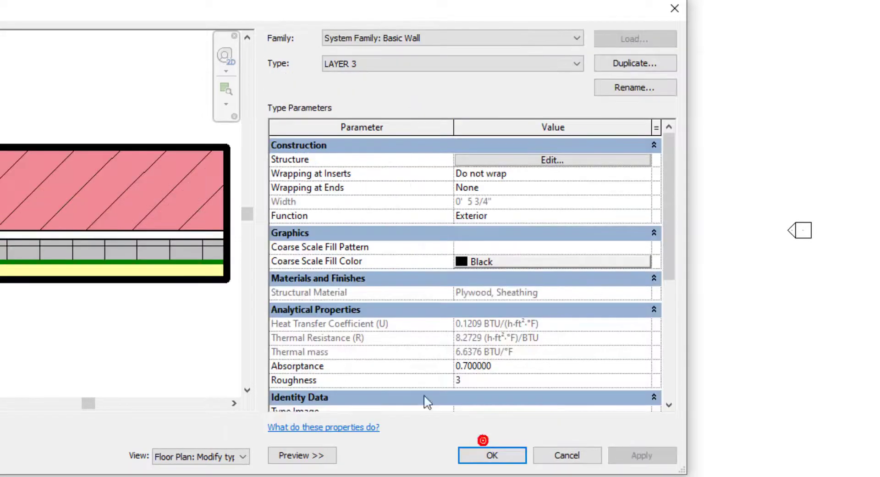
click(482, 456)
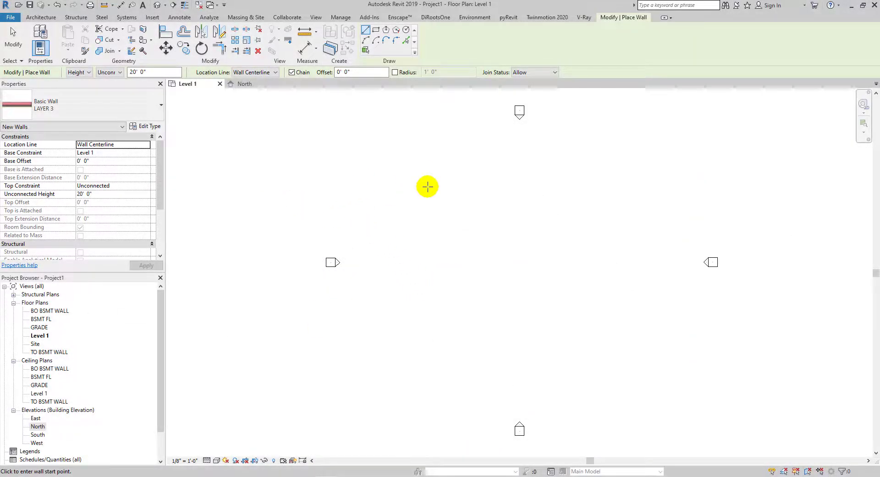
- Switch the wall type to the stacked wall Exterior - Brick Over CMU w Metal Stud
click(120, 113)
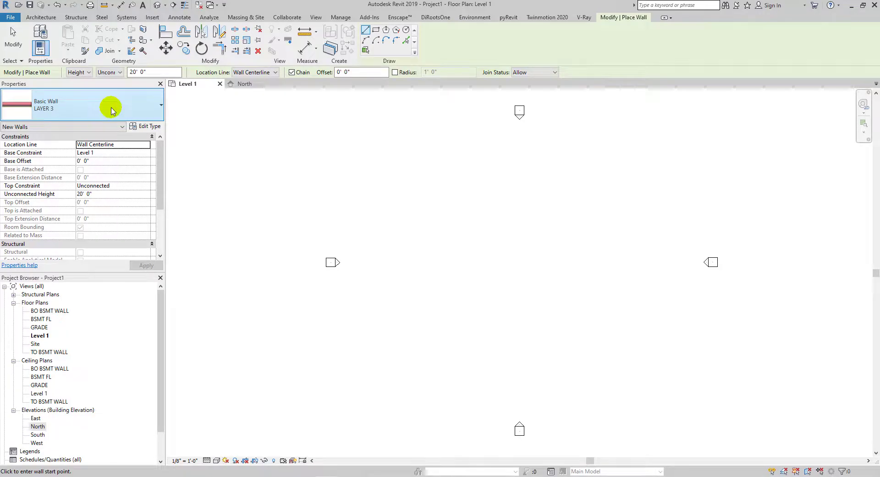
click(112, 109)
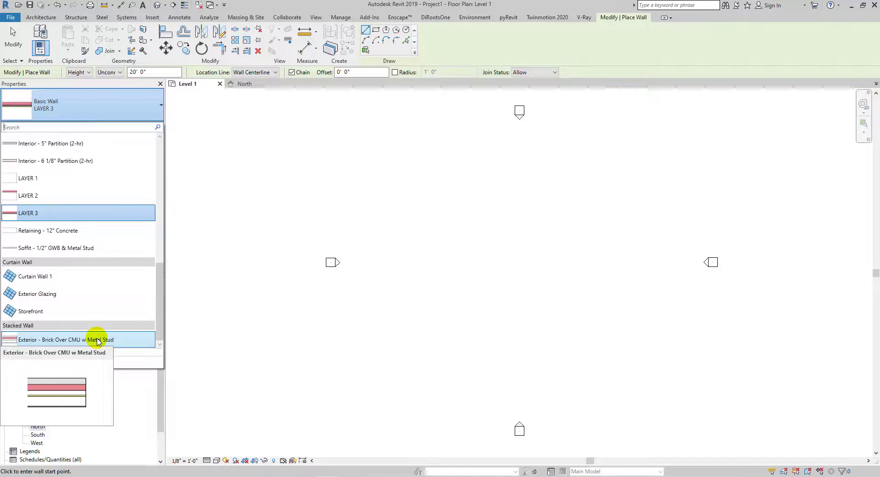
click(109, 117)
click(110, 114)
click(114, 110)
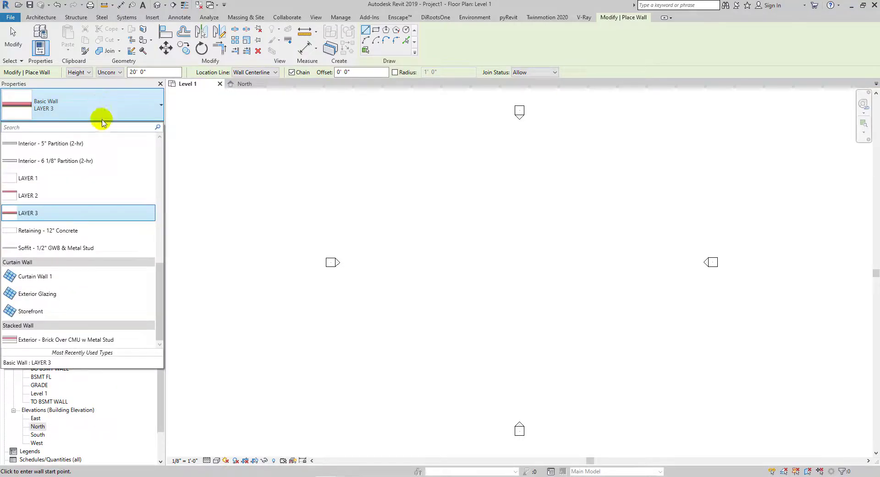
click(50, 341)
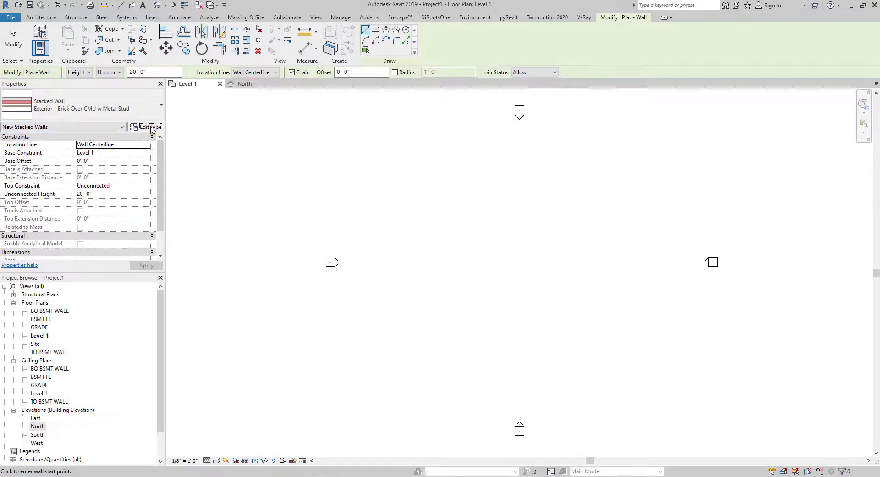
- Duplicate the stacked wall type under the name ST WALL
click(151, 129)
click(596, 164)
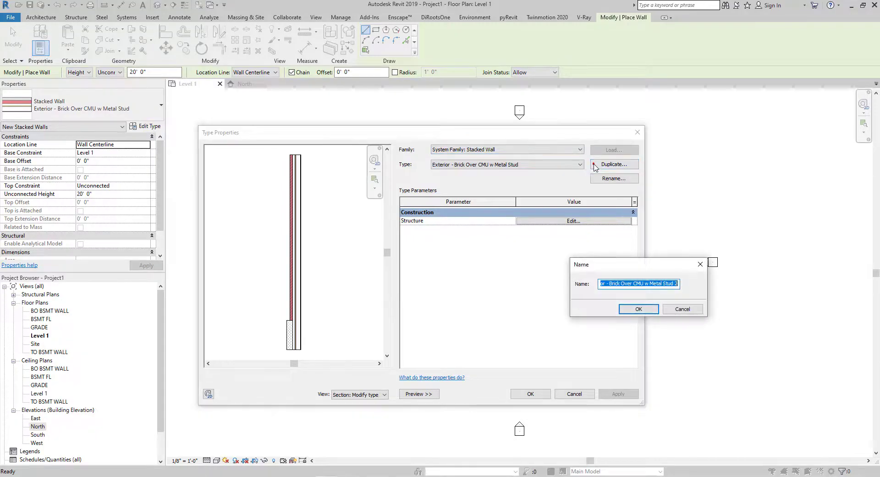
text(ST WALL)
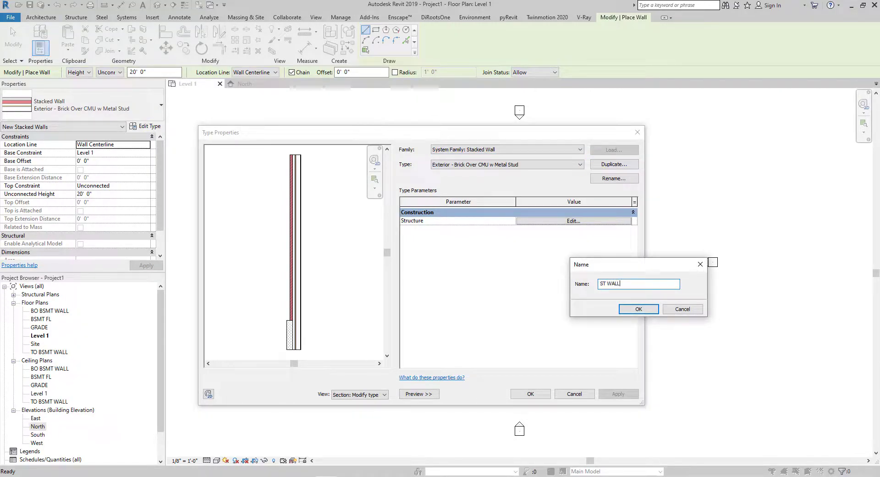
click(639, 309)
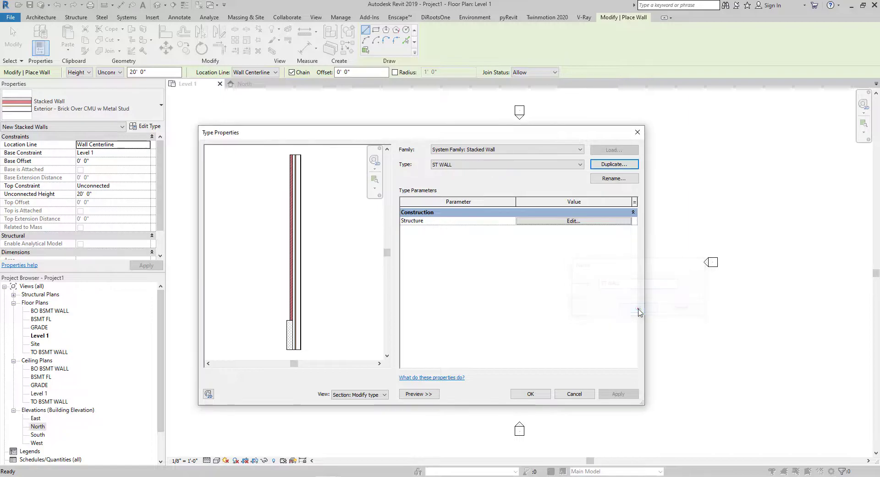
- Open the structure assembly and change the lower row to LAYER 1 with a height of 8' 10"
click(544, 223)
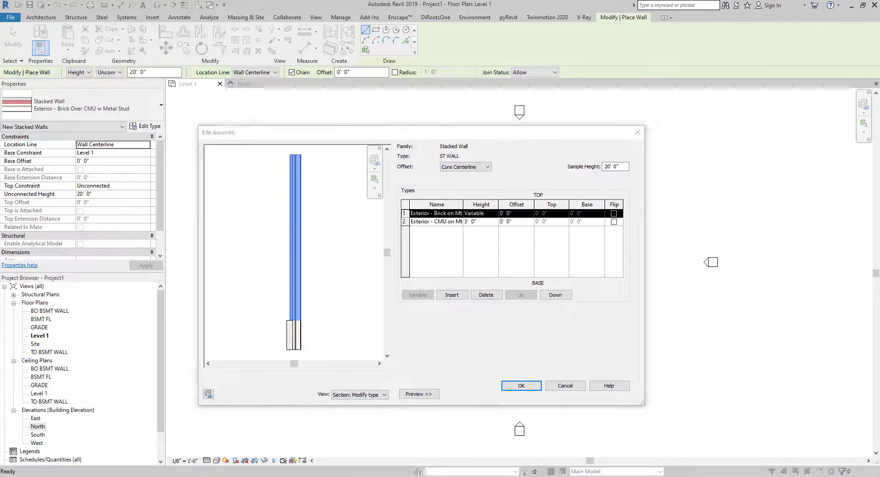
click(403, 222)
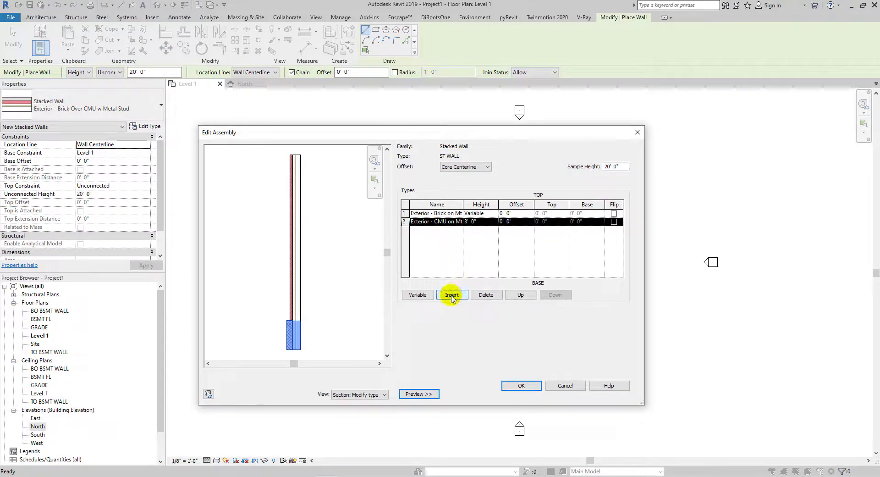
click(460, 222)
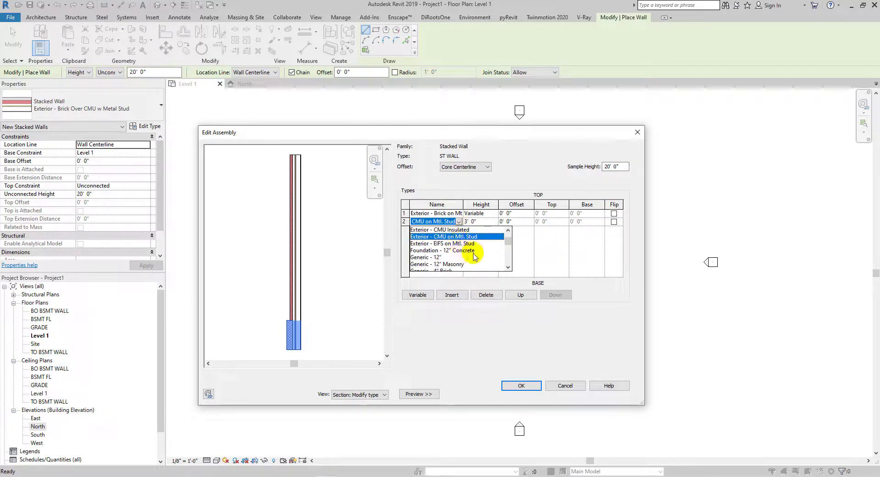
scroll(475, 256, down, 6)
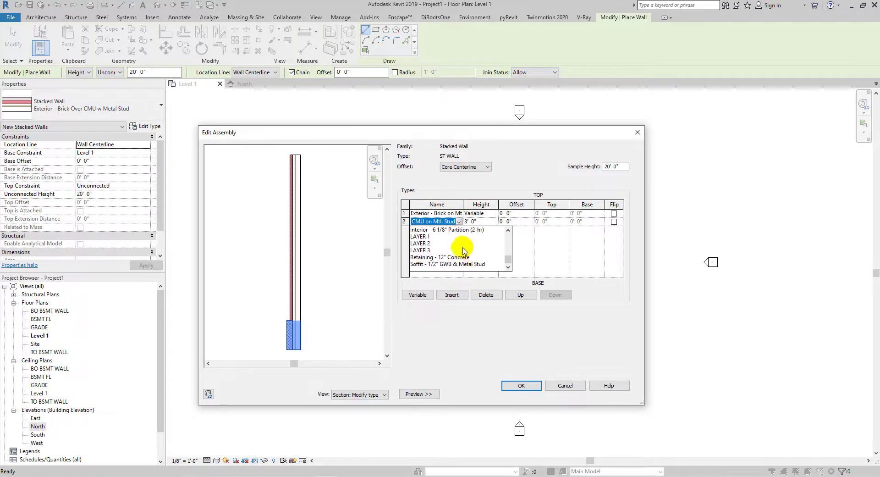
click(420, 237)
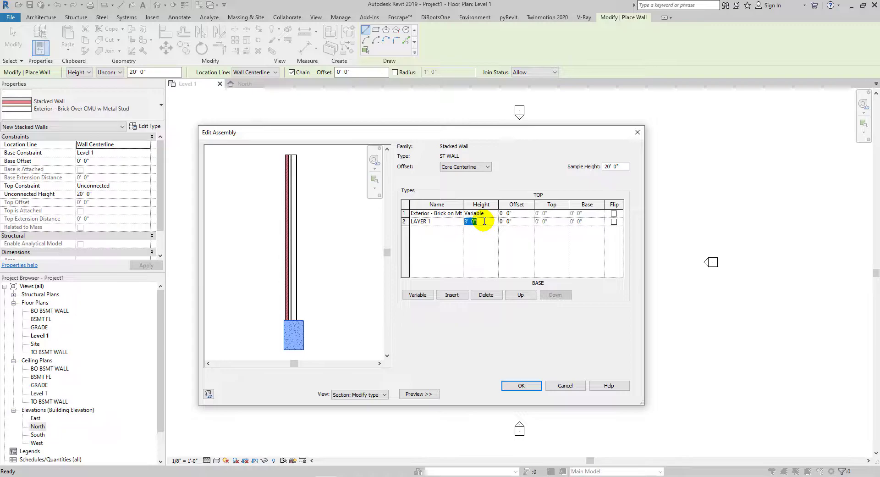
click(485, 222)
text(8'10")
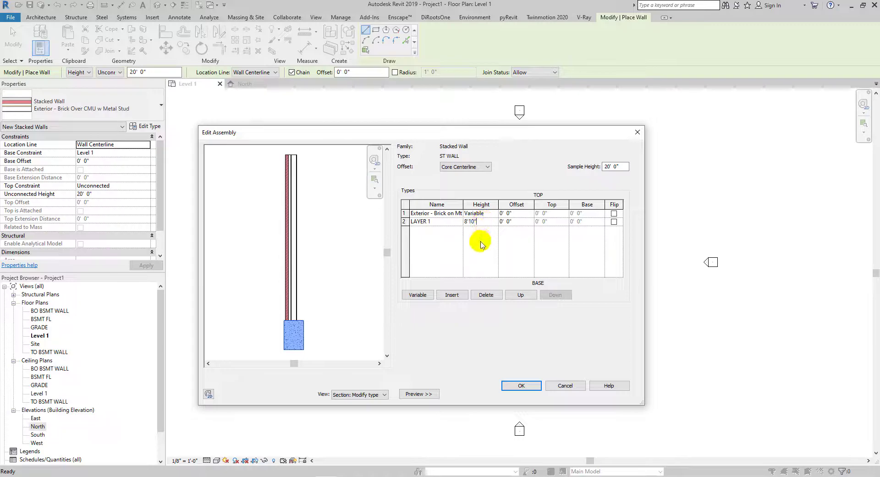
click(481, 244)
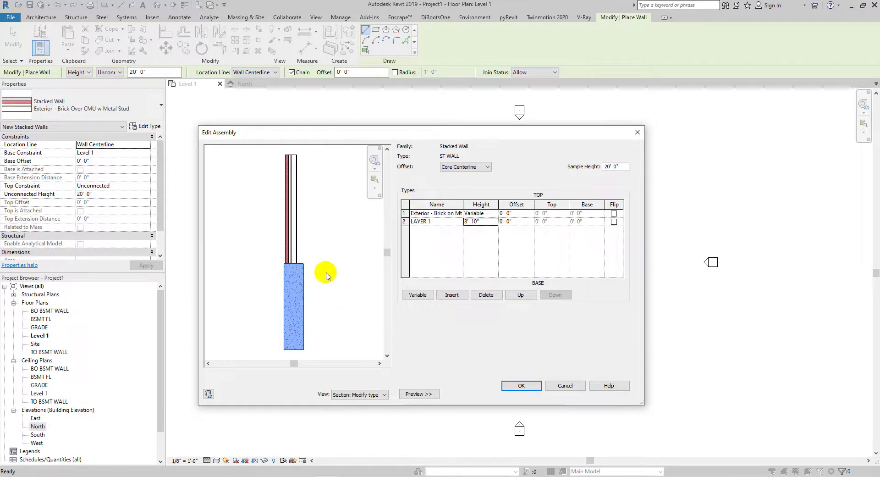
- Insert a LAYER 2 row above LAYER 1 with a height of 4' 0"
click(404, 222)
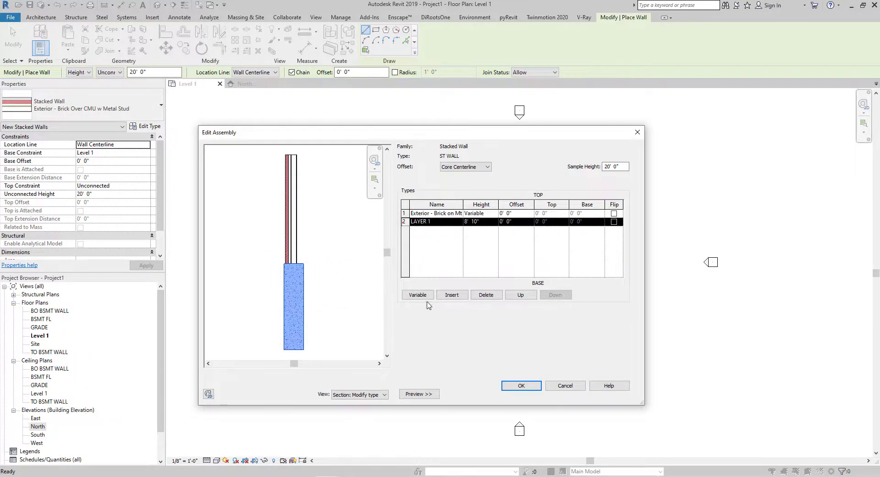
click(451, 295)
click(459, 223)
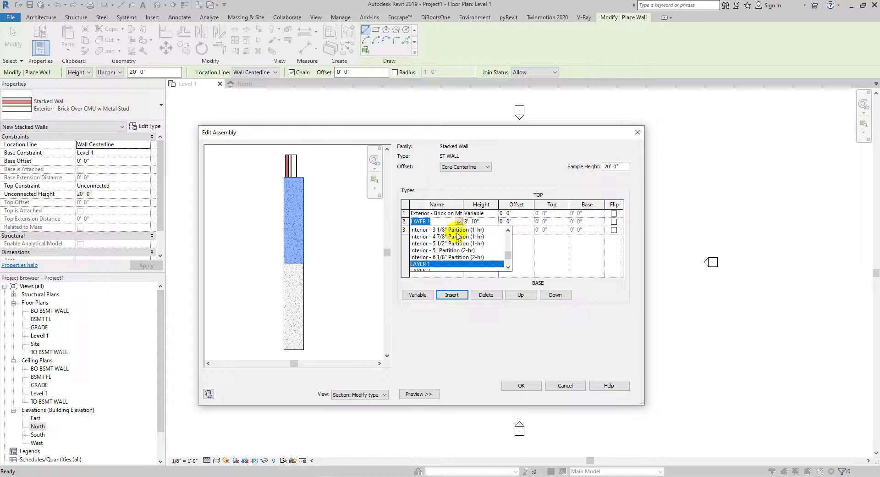
scroll(452, 248, down, 1)
click(442, 251)
double_click(484, 221)
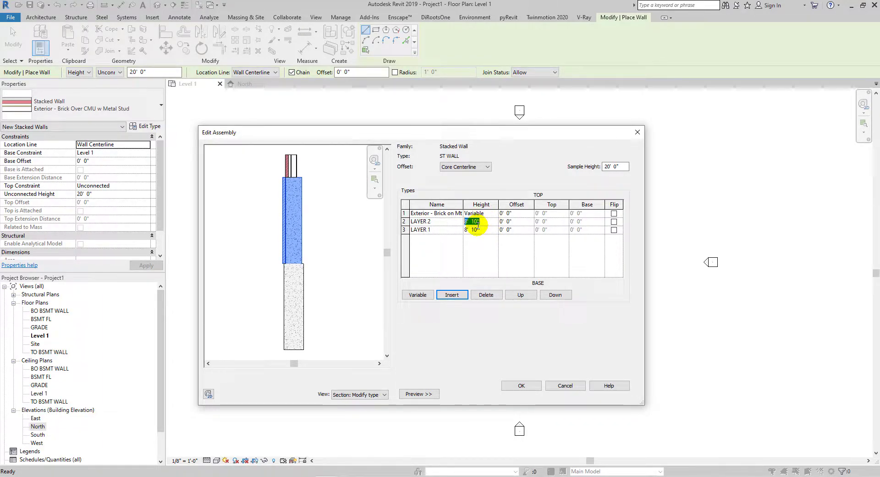
click(477, 259)
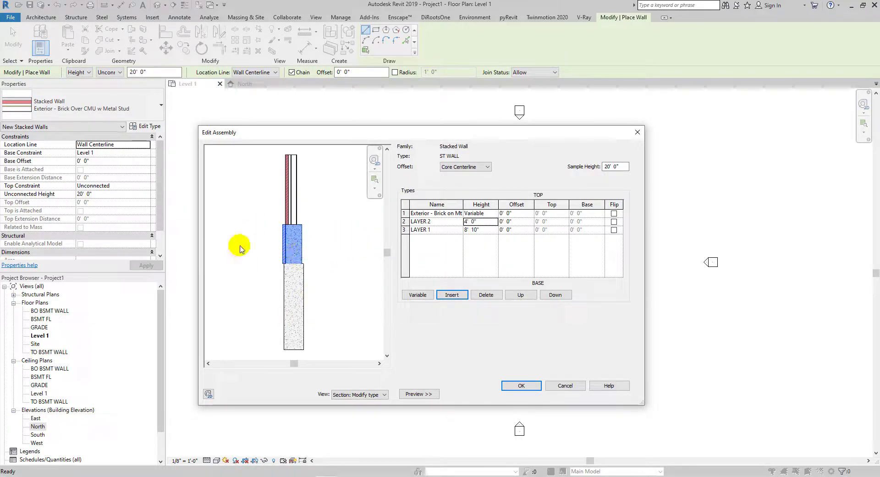
- Change the top variable-height row's type to LAYER 3
click(459, 213)
scroll(459, 243, down, 3)
scroll(461, 252, down, 3)
click(451, 238)
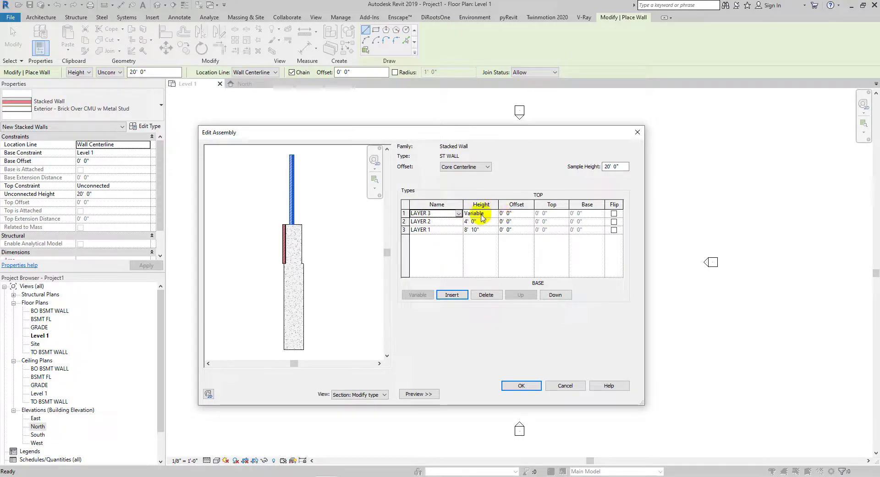
click(410, 213)
click(405, 222)
click(404, 214)
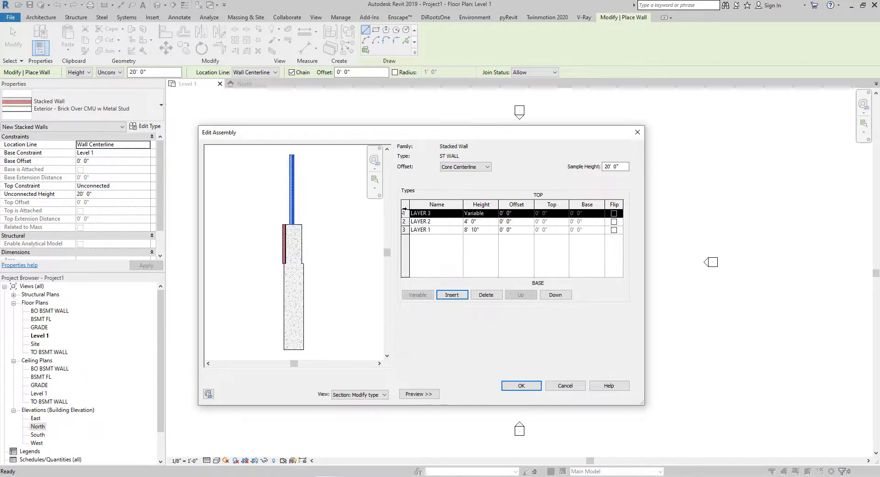
click(416, 229)
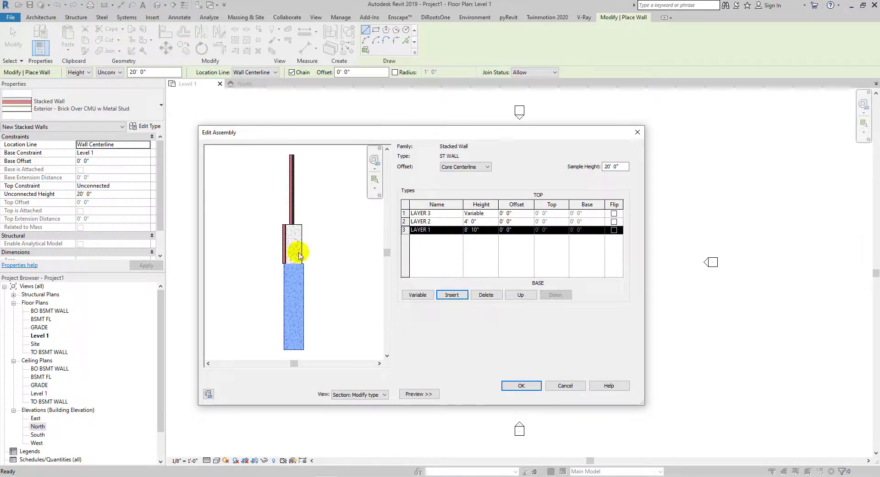
click(404, 221)
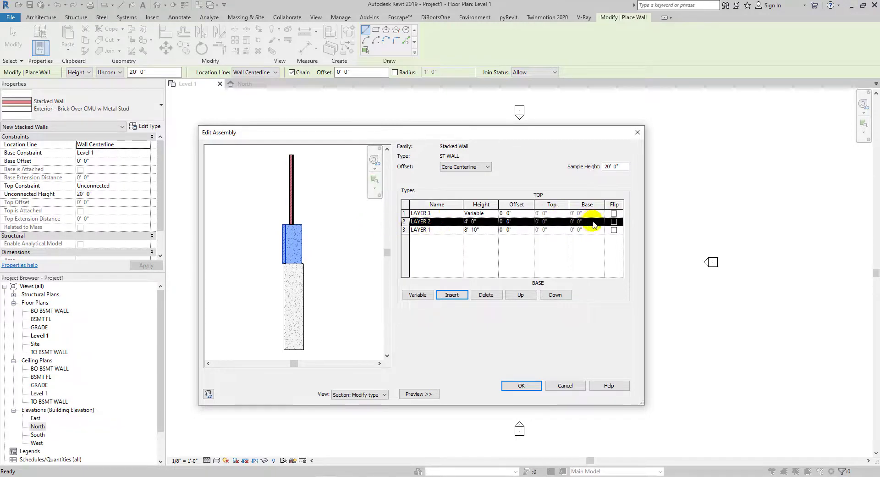
- Set the assembly offset to Finish Face: Exterior and flip the LAYER 2 row
click(614, 222)
click(614, 223)
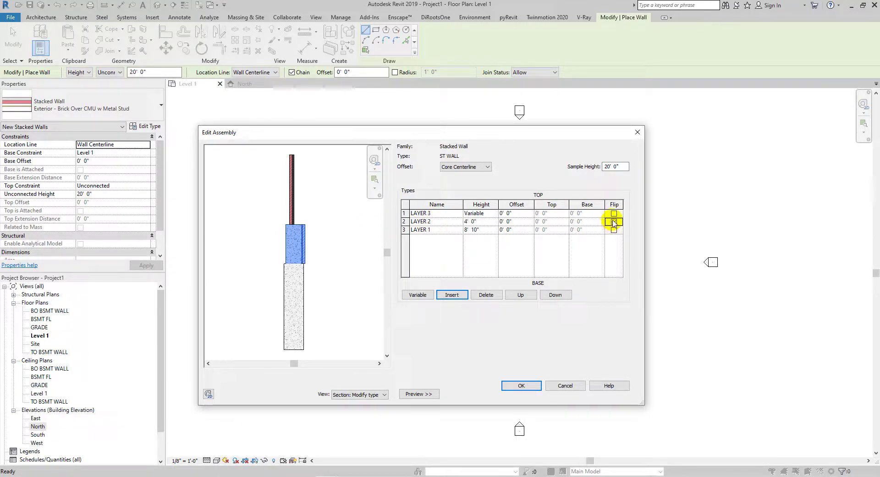
click(452, 166)
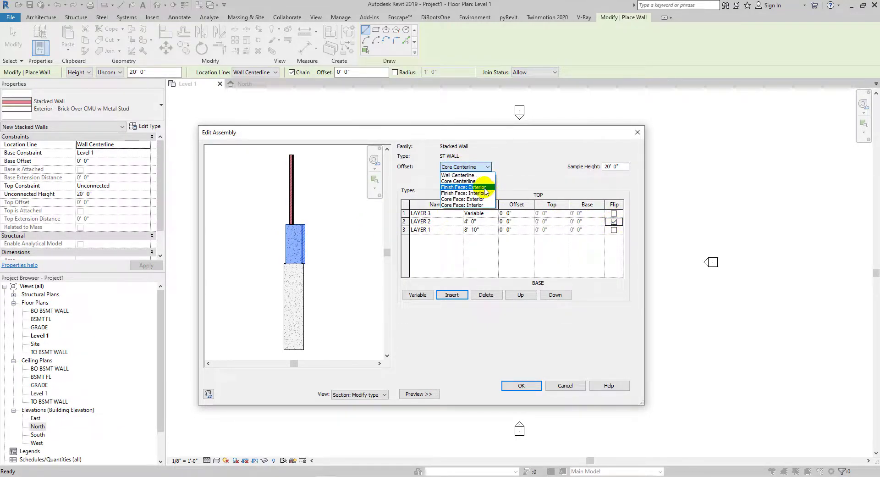
click(486, 189)
click(614, 213)
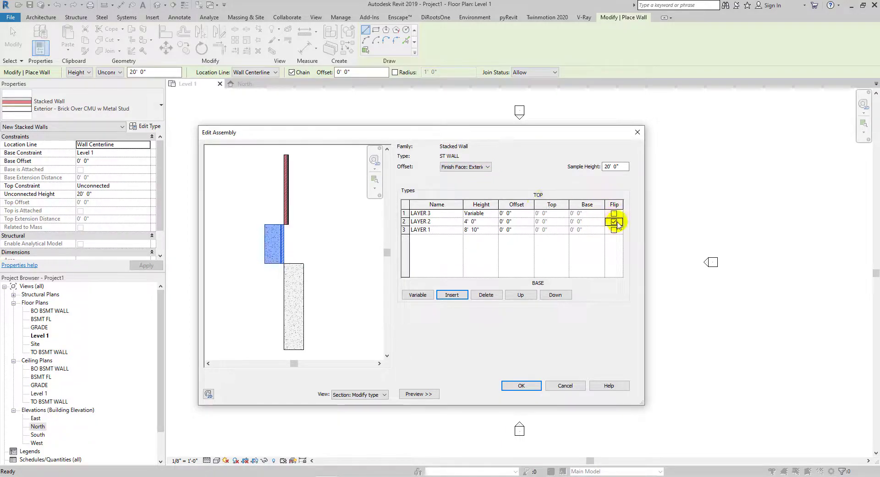
click(616, 224)
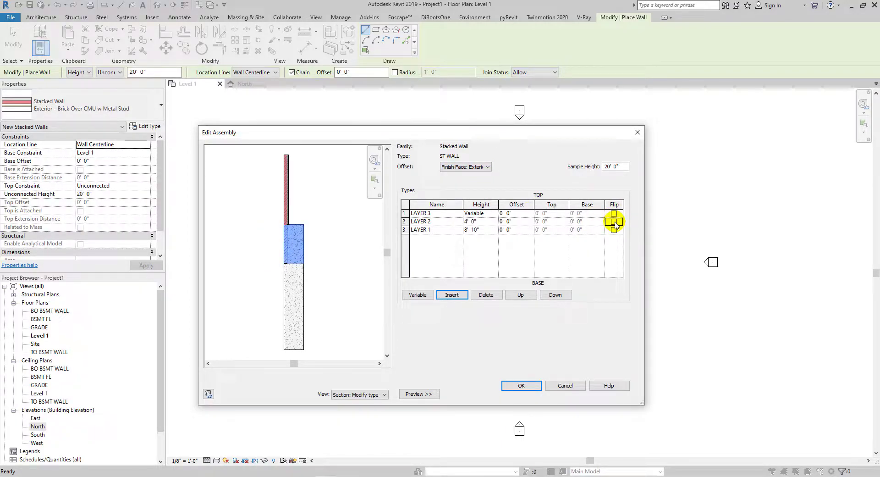
click(472, 167)
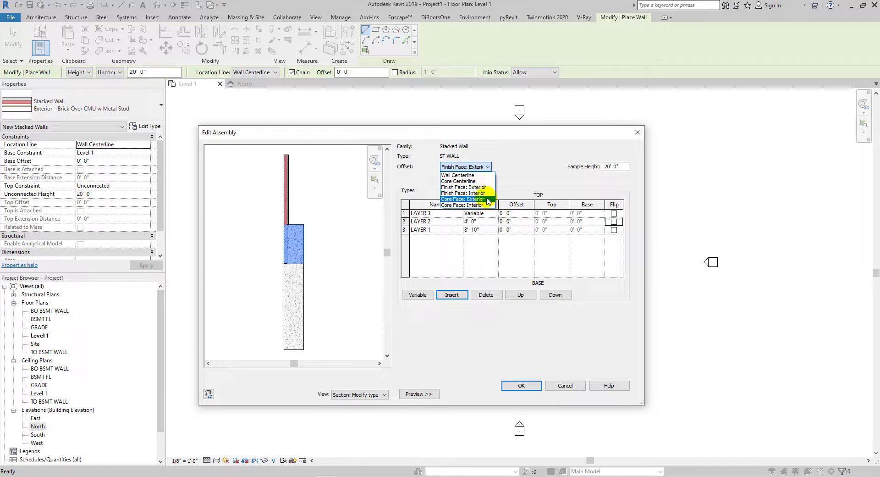
click(476, 199)
click(476, 171)
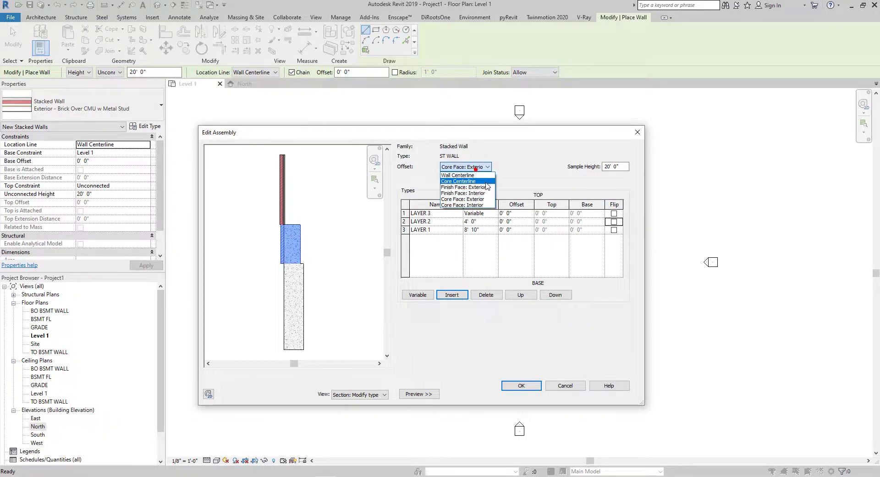
click(485, 182)
click(480, 167)
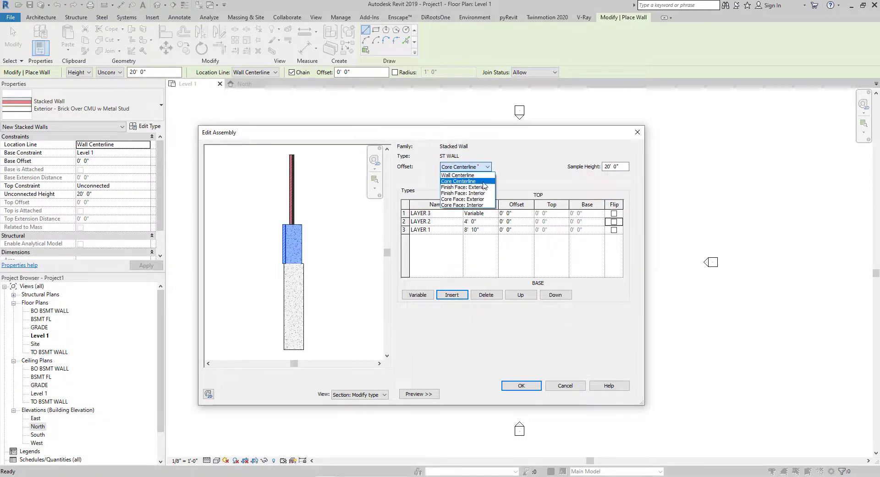
click(477, 187)
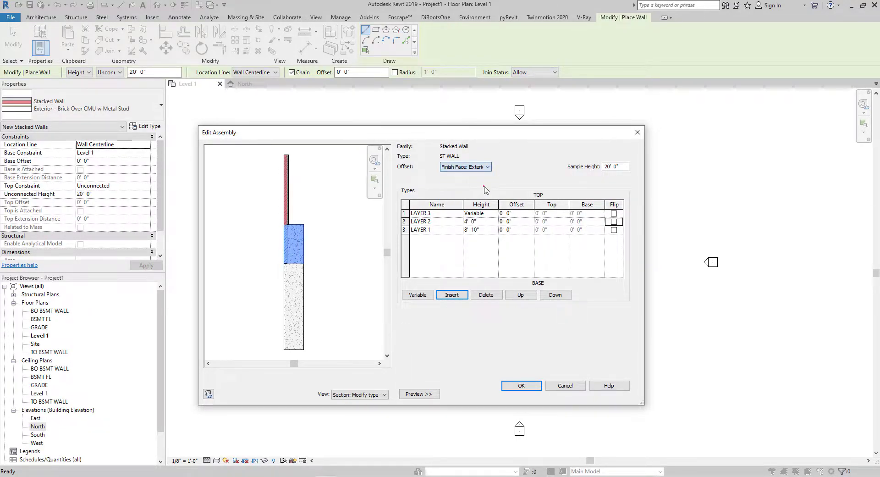
click(614, 222)
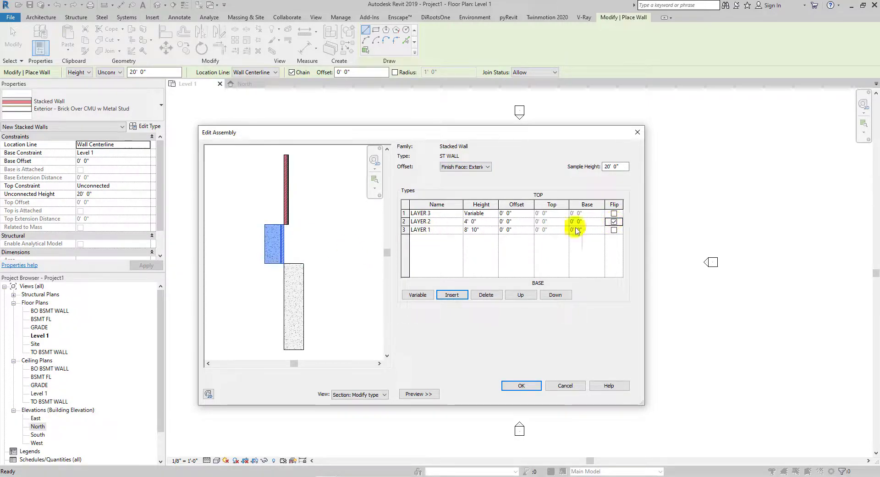
- Flip the LAYER 1 and LAYER 3 rows so all three layers are flipped
click(411, 231)
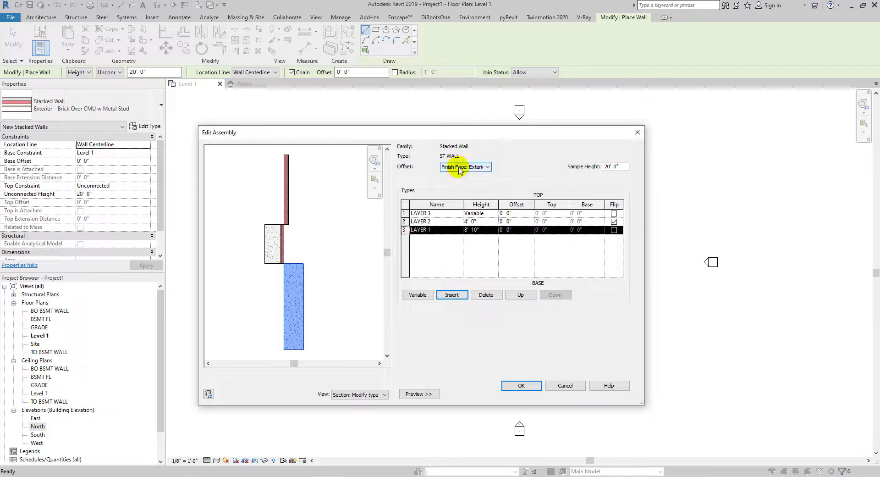
click(460, 168)
click(470, 178)
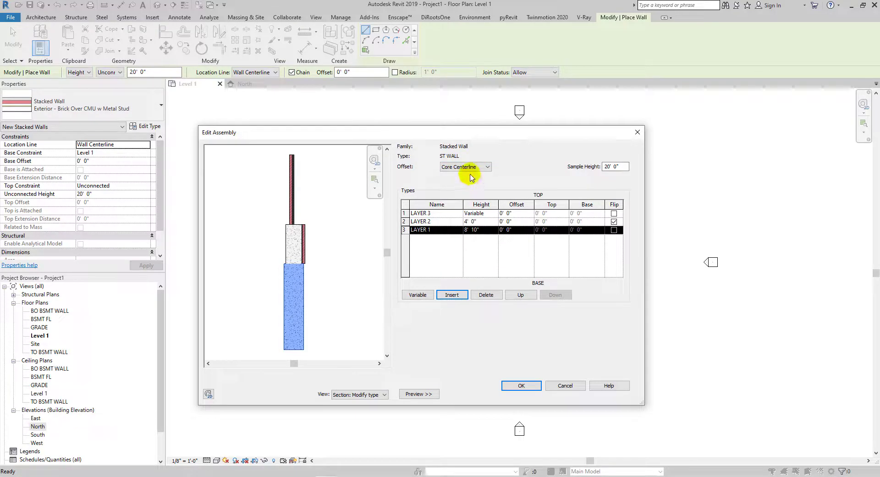
click(465, 166)
click(469, 186)
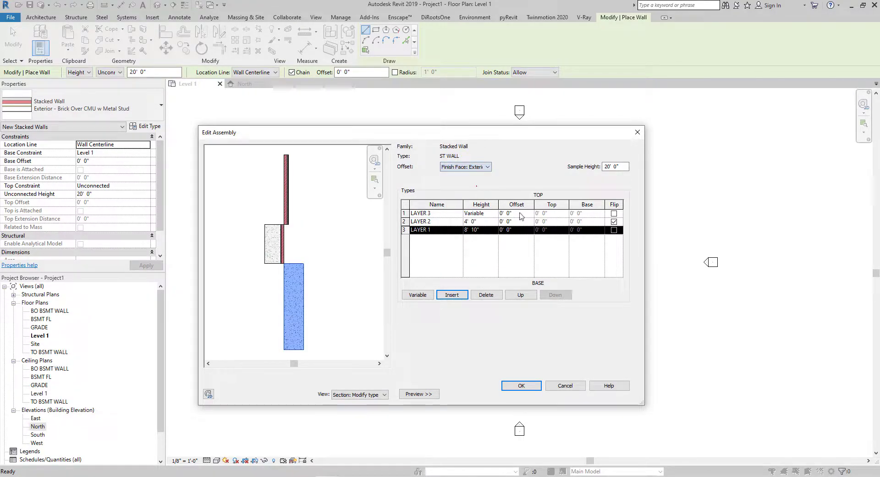
click(615, 230)
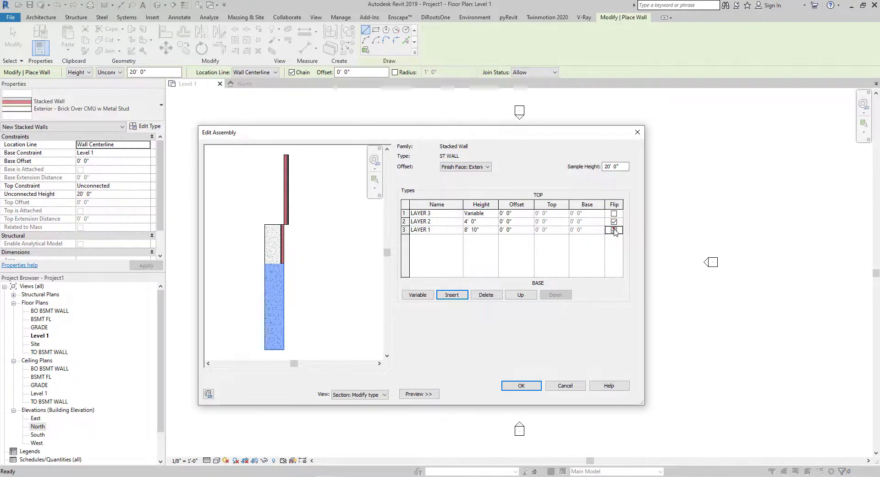
click(404, 214)
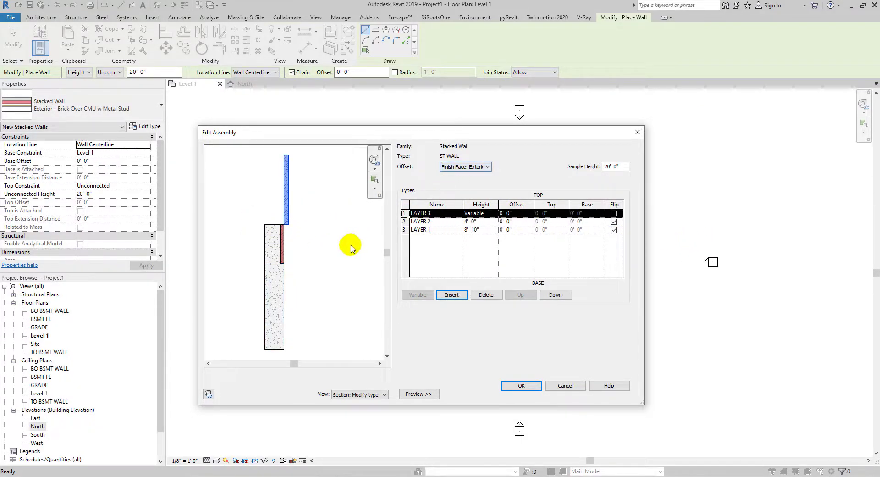
click(614, 213)
- Zoom and pan the assembly preview to inspect where the stacked layers meet
scroll(258, 230, up, 6)
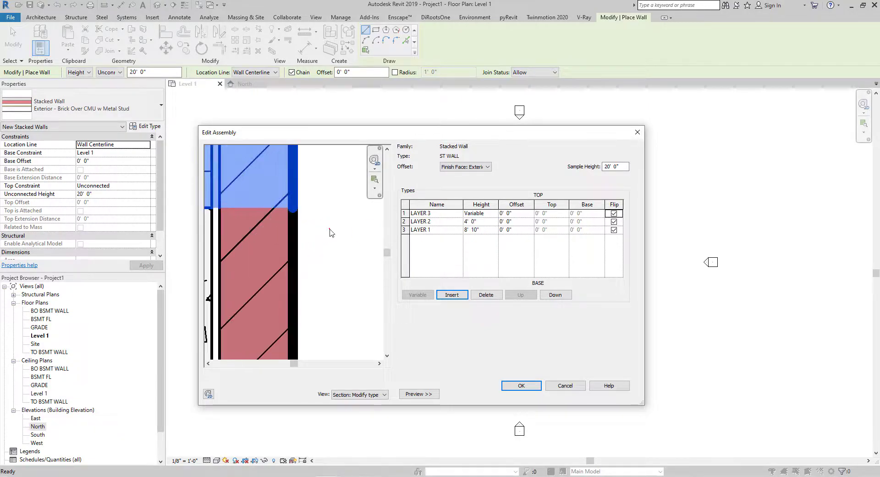
scroll(312, 221, down, 3)
scroll(295, 213, up, 4)
scroll(335, 220, down, 2)
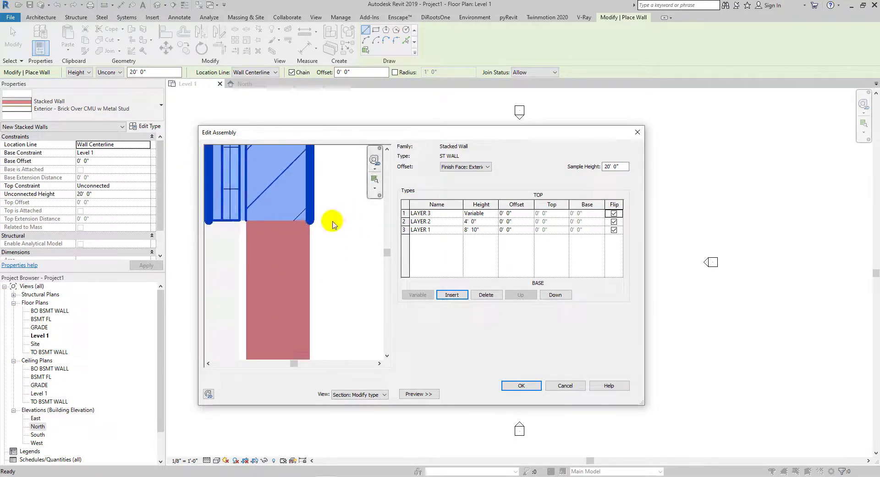
scroll(309, 233, down, 4)
scroll(289, 241, down, 3)
middle_drag(309, 273, 312, 213)
scroll(312, 214, down, 4)
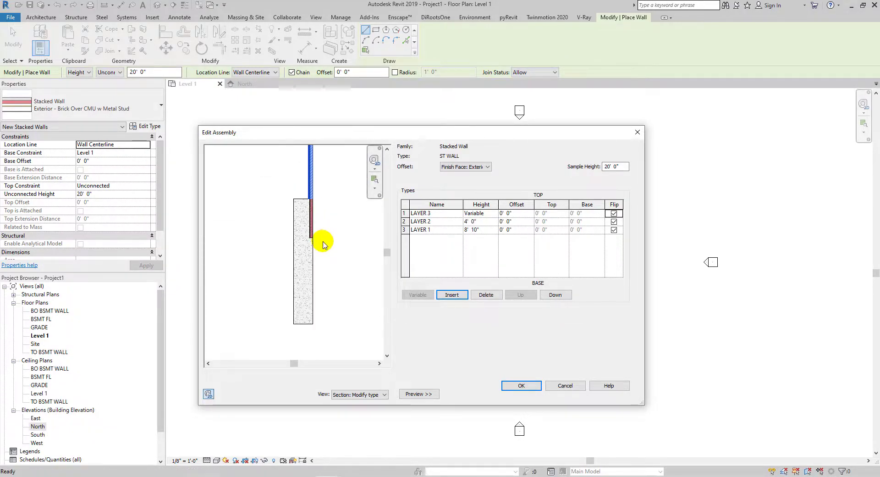
- Confirm the ST WALL assembly and close its type properties
middle_drag(324, 242, 315, 265)
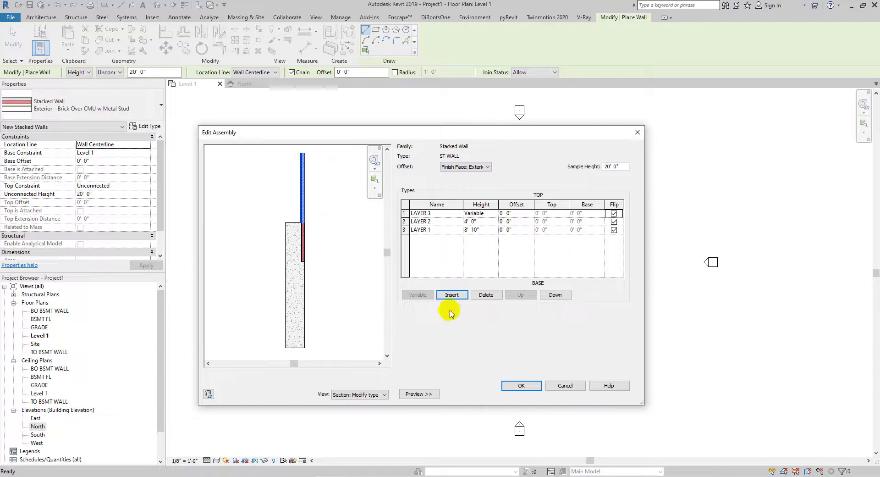
click(515, 386)
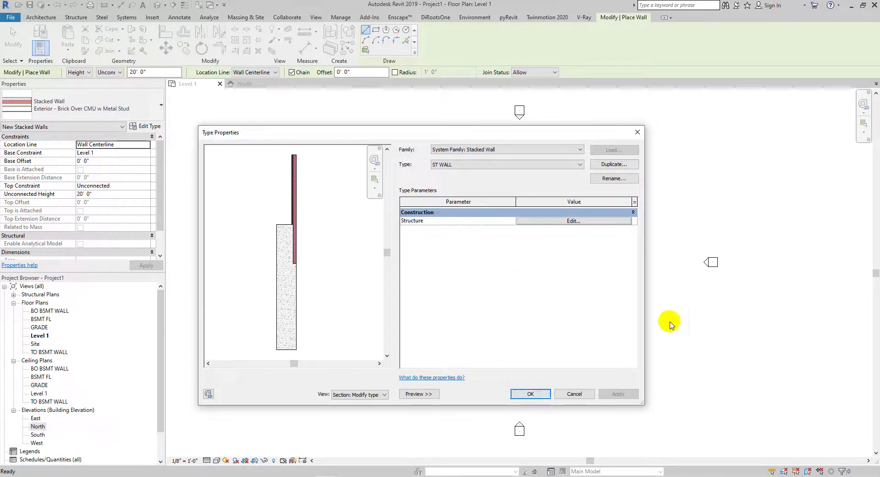
click(531, 394)
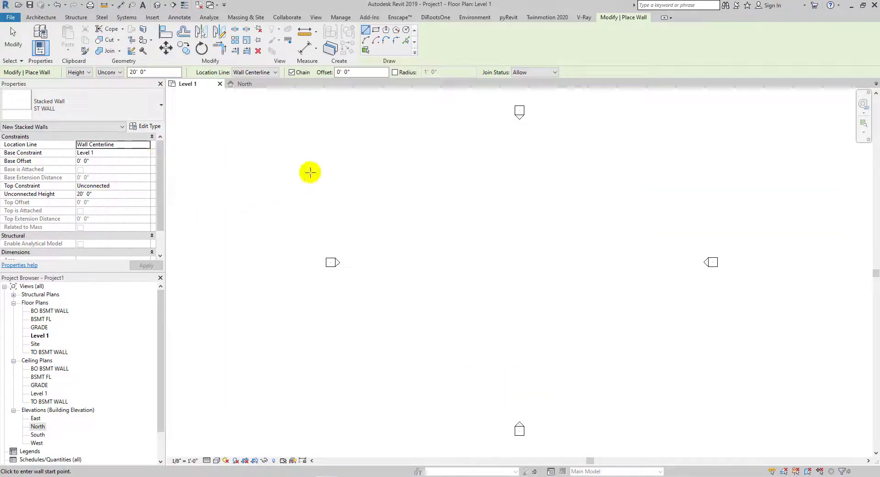
- Try setting the new wall's base constraint to BO BSMT WALL and its top constraint to Level 1
click(146, 154)
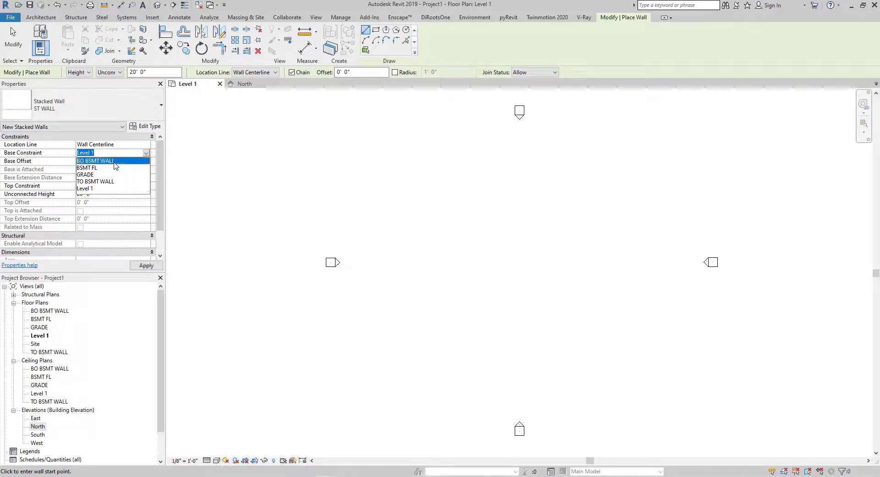
click(111, 161)
click(146, 187)
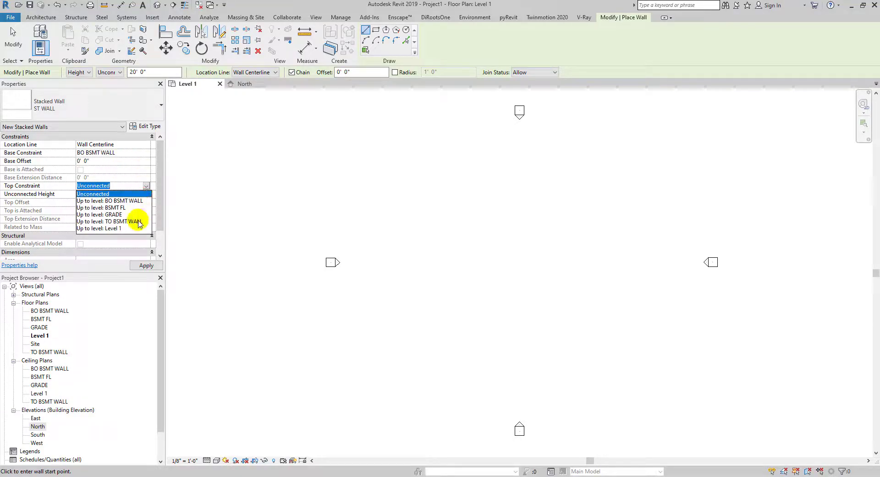
click(123, 228)
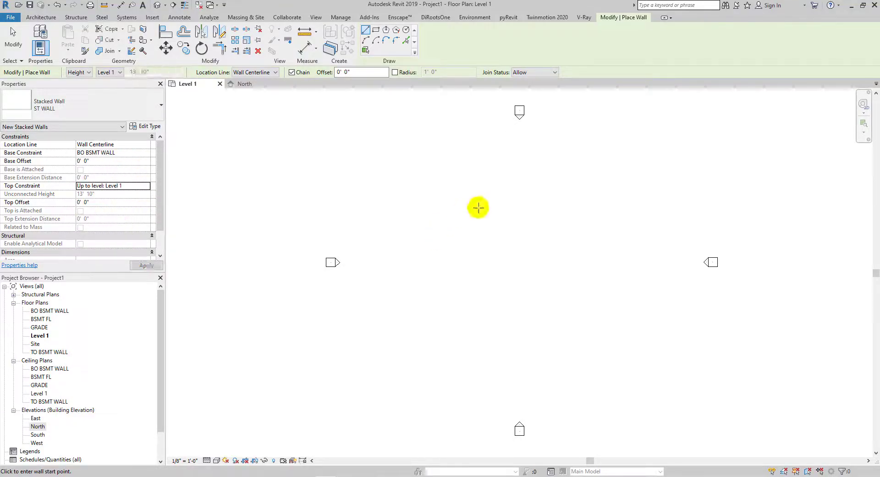
click(478, 175)
key(Escape)
key(Escape)
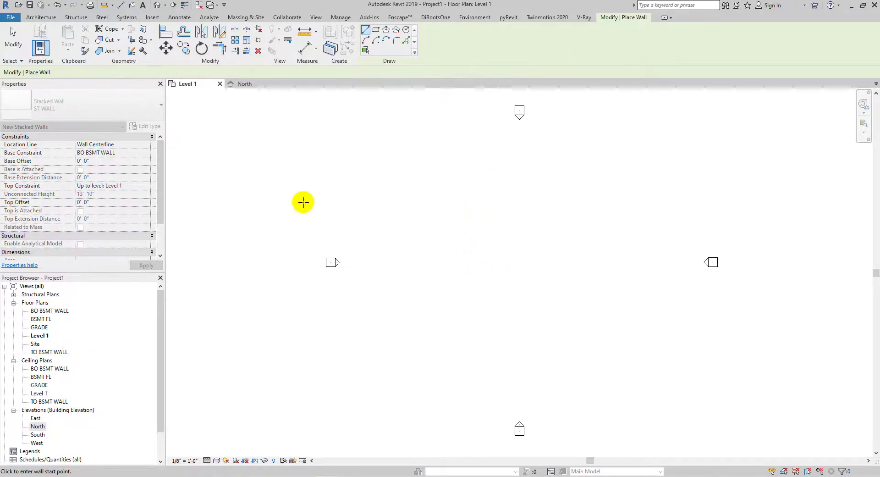
- Restart the wall tool and try setting the top constraint to TO BSMT WALL
key(Return)
click(146, 185)
click(140, 195)
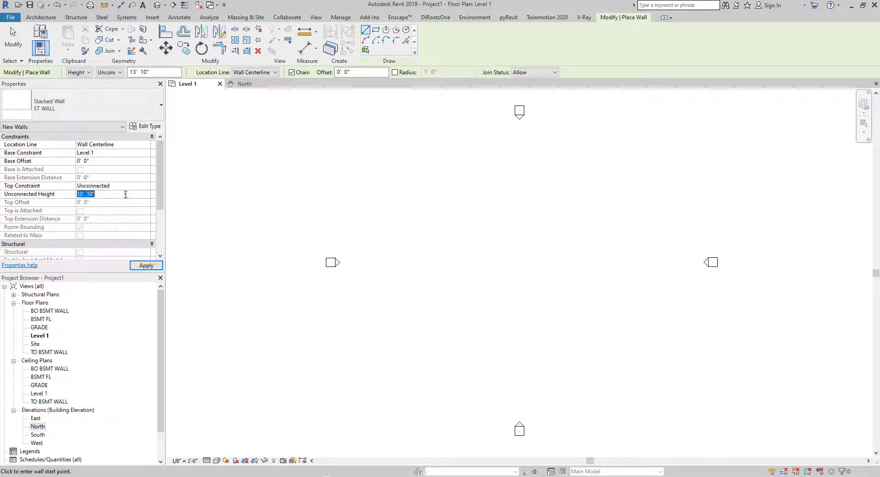
click(146, 266)
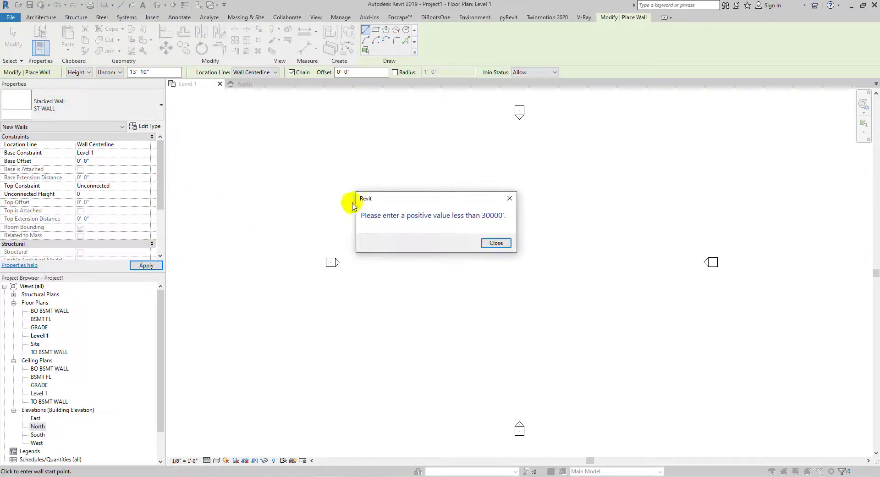
key(Return)
click(146, 186)
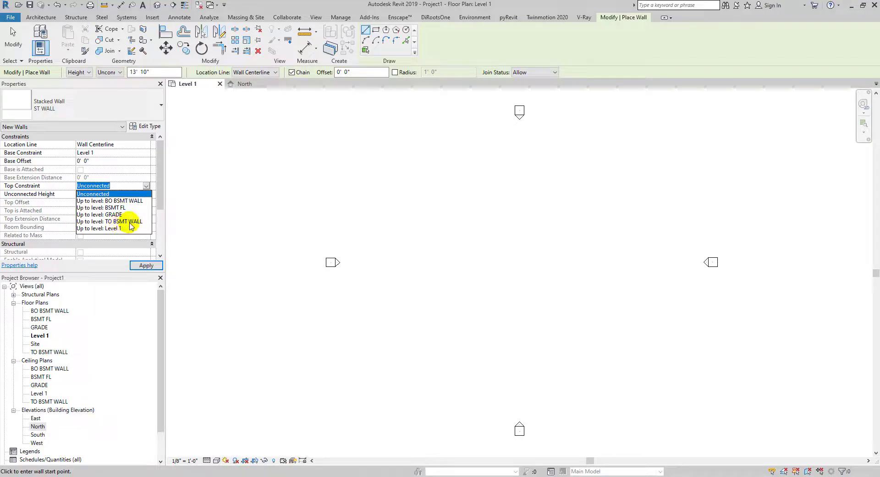
click(129, 222)
click(410, 274)
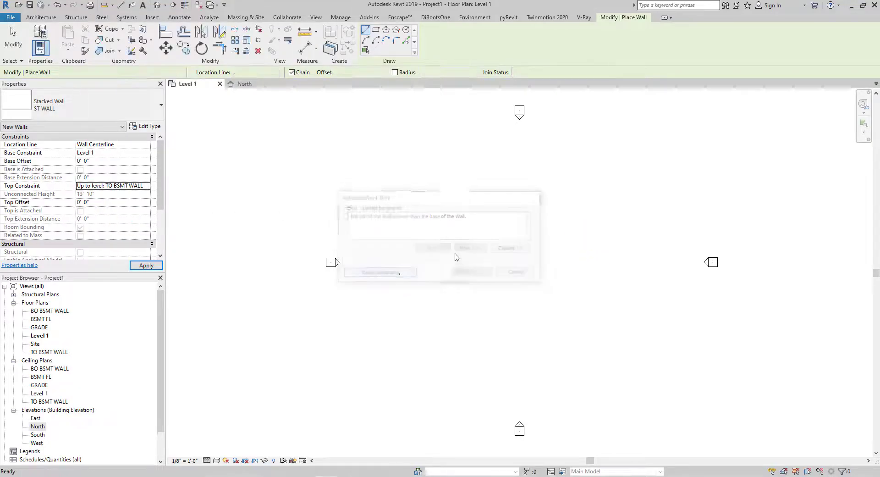
- Draw a vertical ST WALL stacked wall about 51'-6" long on Level 1
click(470, 205)
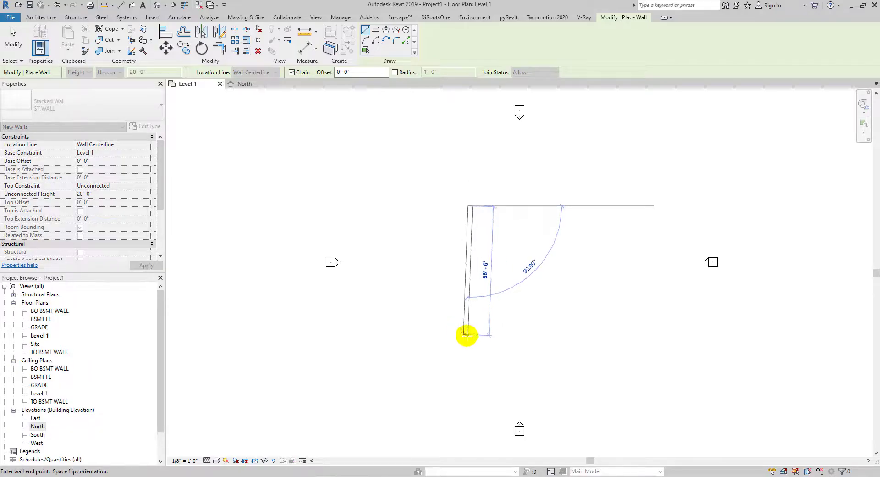
click(468, 323)
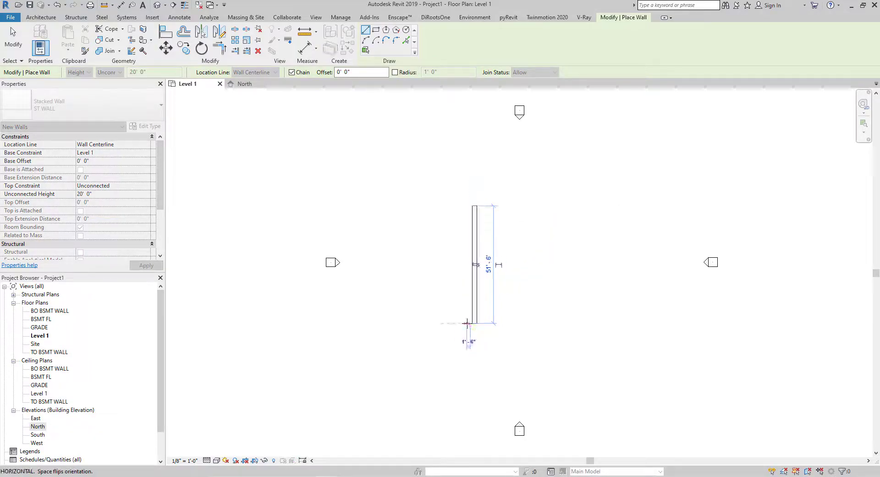
key(Escape)
key(Escape)
- Set the floor plan to Hidden Line and open the default 3D view of the wall
click(216, 460)
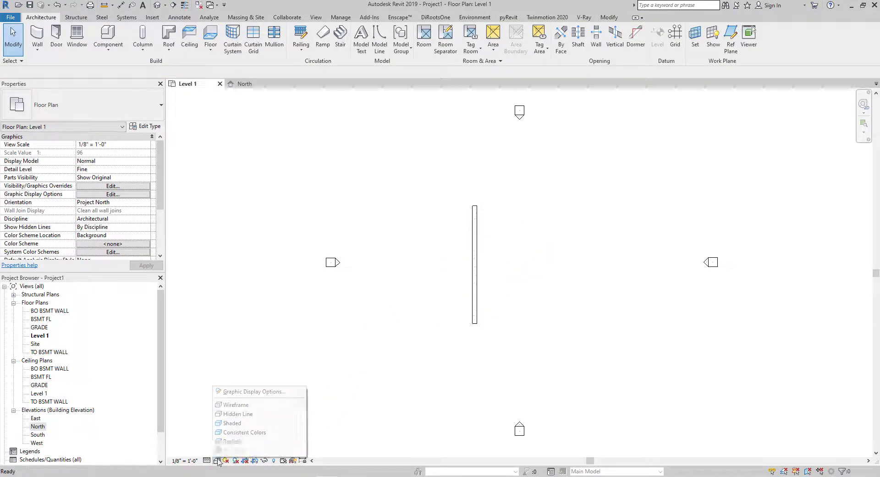
click(236, 421)
click(451, 224)
scroll(503, 259, up, 2)
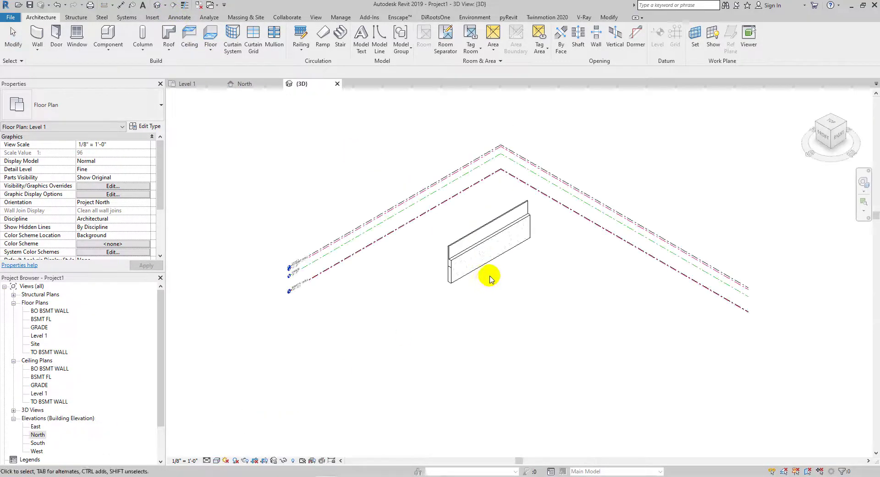
scroll(472, 251, up, 5)
- Set the 3D view's visual style to Shaded
click(206, 461)
click(220, 448)
click(216, 460)
click(231, 422)
- Orbit and zoom around the stacked wall in 3D to examine how its layers stack
shift+middle_drag(402, 257, 501, 318)
click(465, 311)
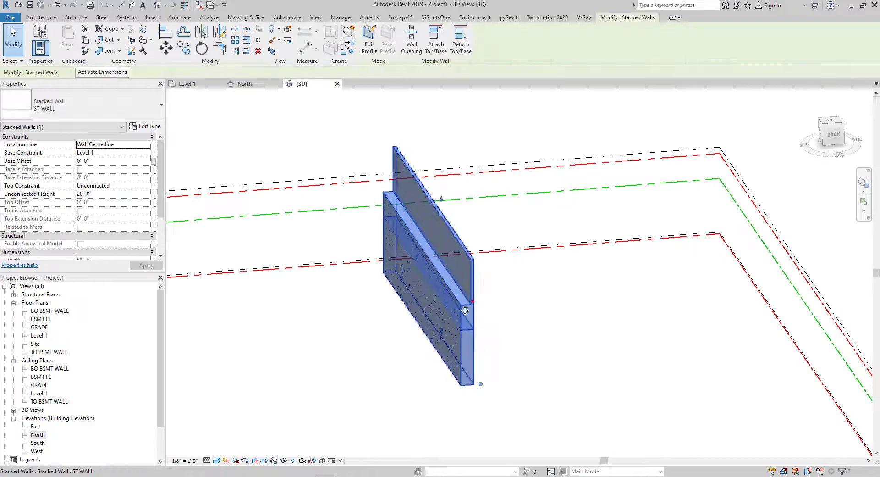
scroll(465, 310, up, 4)
scroll(124, 345, down, 2)
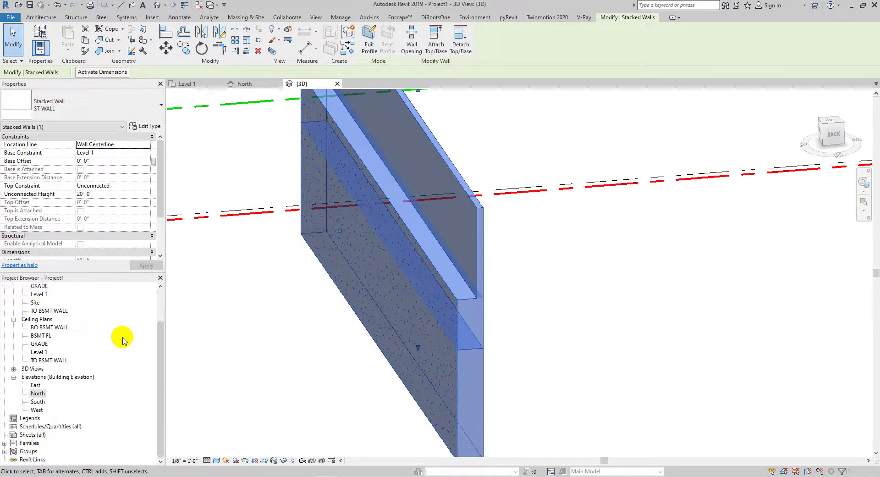
key(Escape)
scroll(350, 321, down, 3)
scroll(346, 252, up, 4)
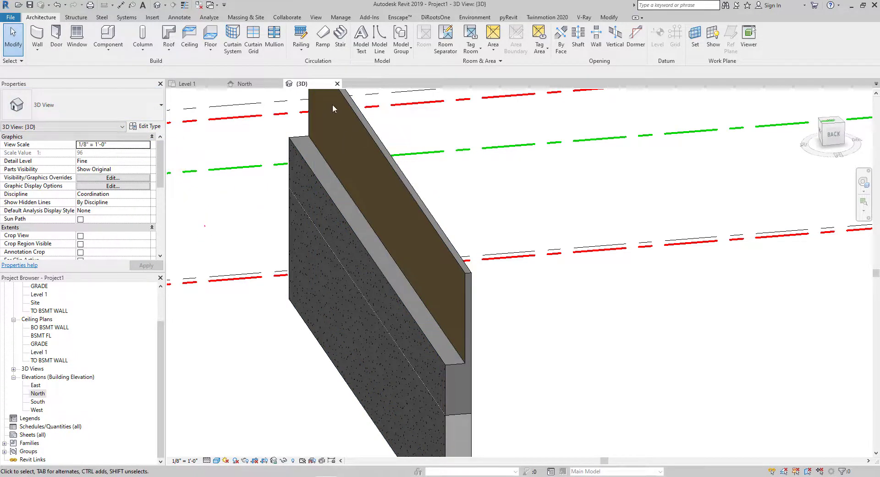
- Return to the Level 1 plan and start a new wall using the LAYER 1 type
click(188, 83)
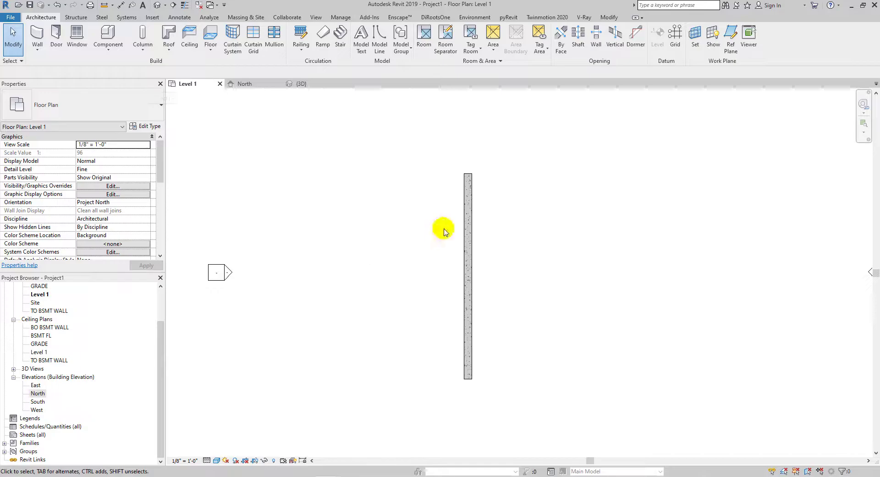
key(w)
key(a)
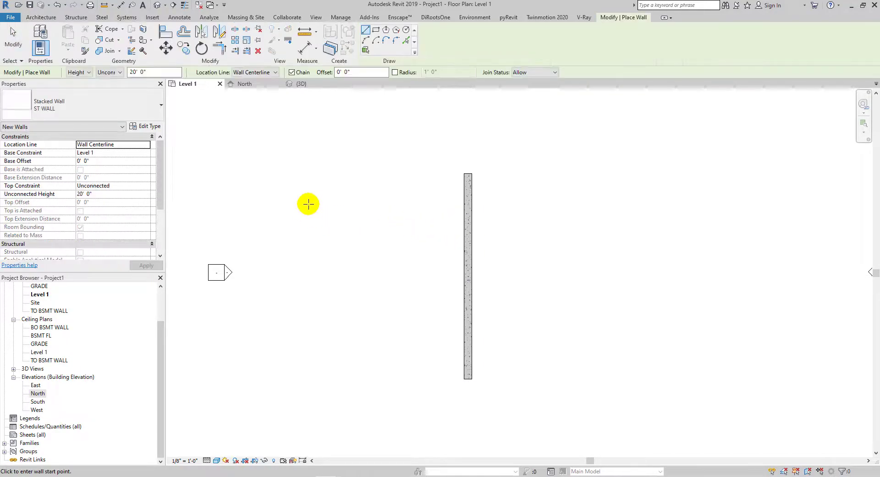
click(146, 110)
scroll(110, 252, up, 3)
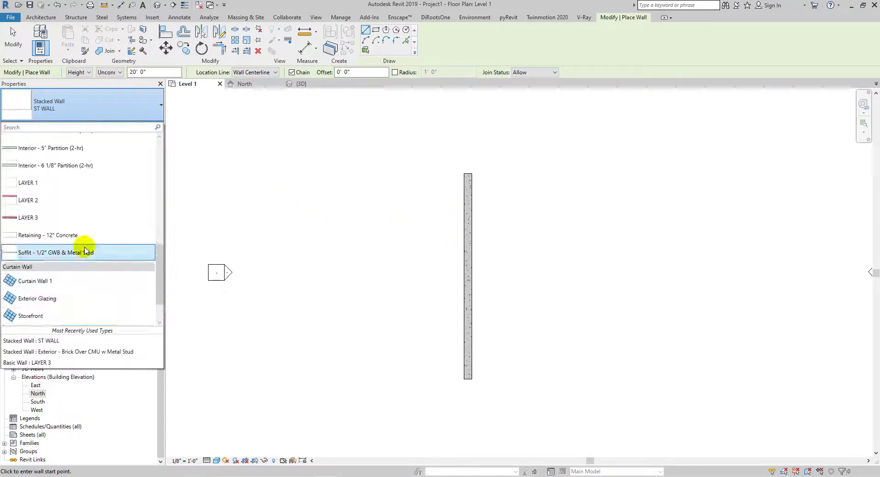
click(49, 184)
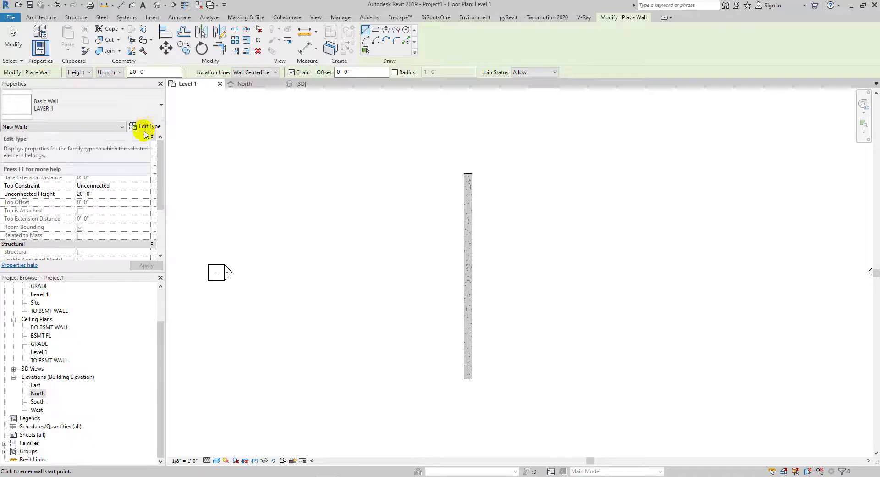
- Open LAYER 1's type properties and start editing an identity data parameter
click(144, 131)
scroll(536, 342, down, 5)
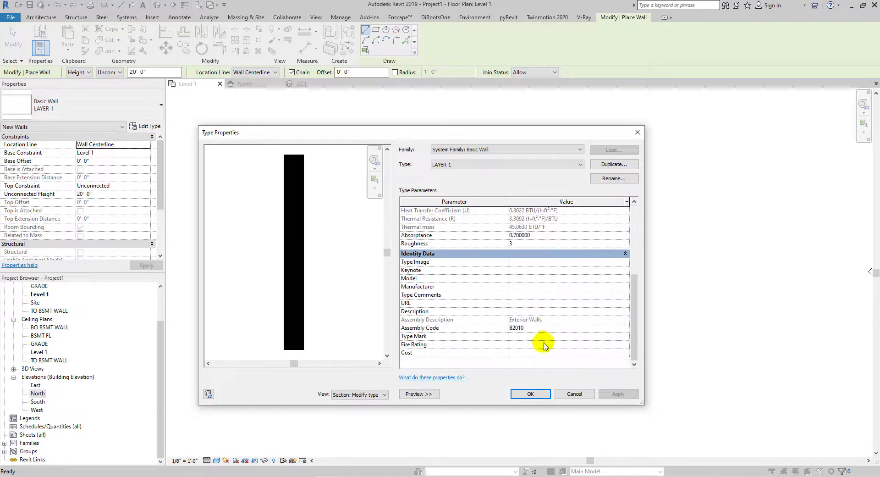
click(514, 339)
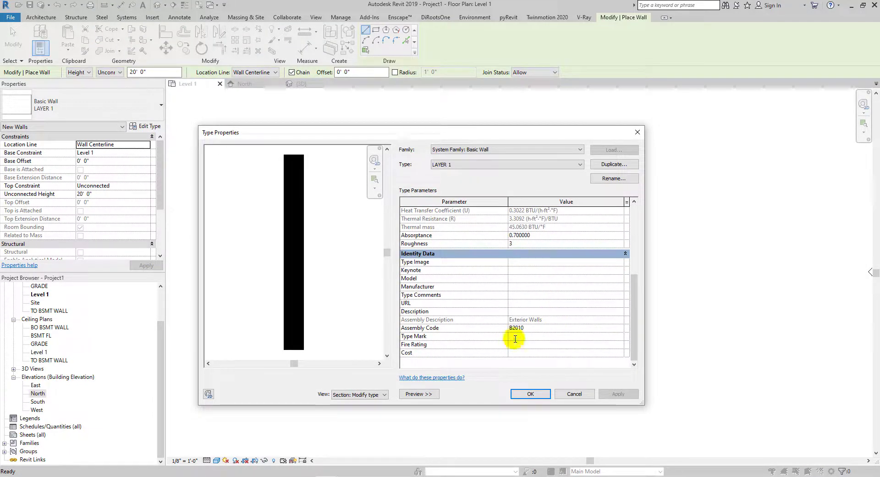
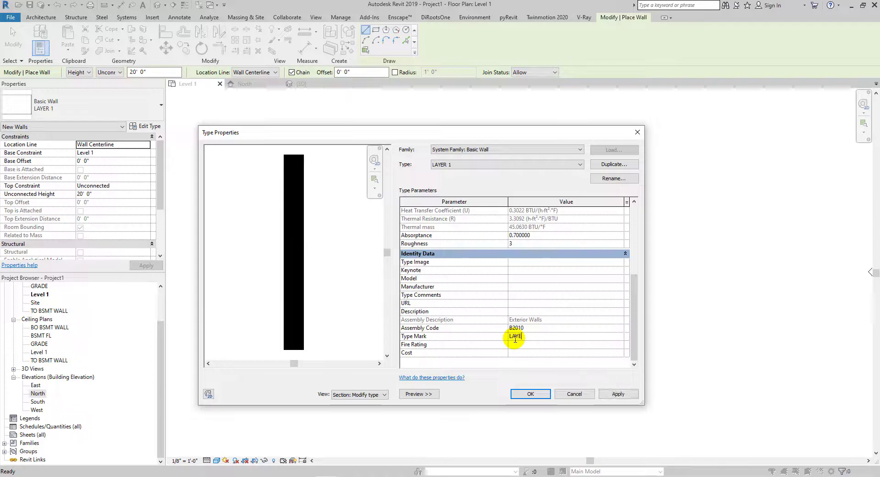
- Correct the Type Mark entry for LAYER 1 and close its type properties
key(BackSpace)
key(BackSpace)
click(532, 389)
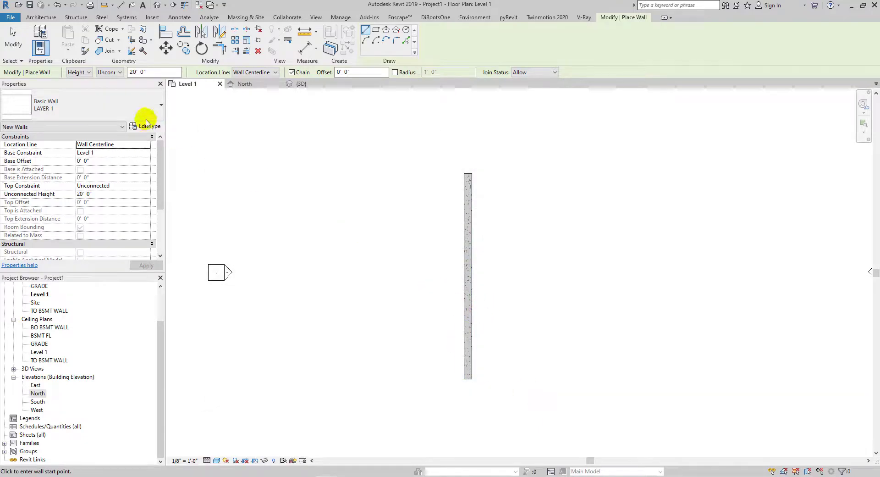
- Switch the new wall's type to LAYER 2 and set its Type Mark to 2
click(139, 115)
click(78, 172)
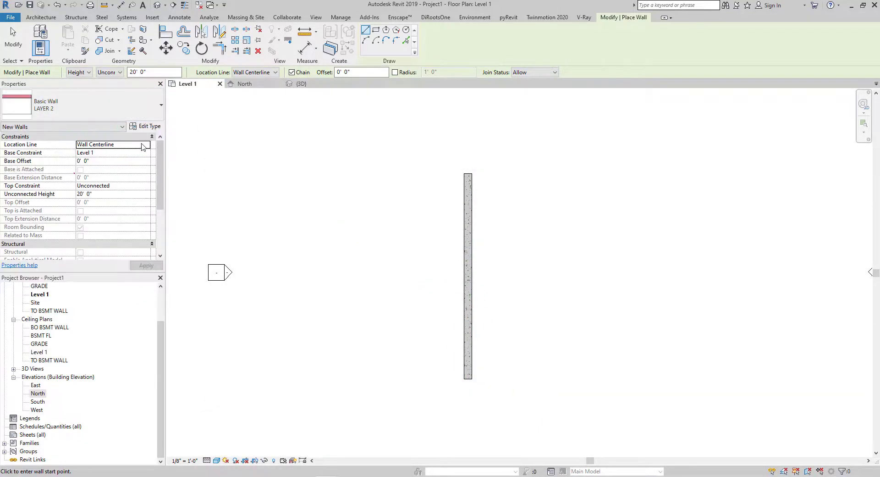
click(144, 126)
scroll(540, 345, down, 5)
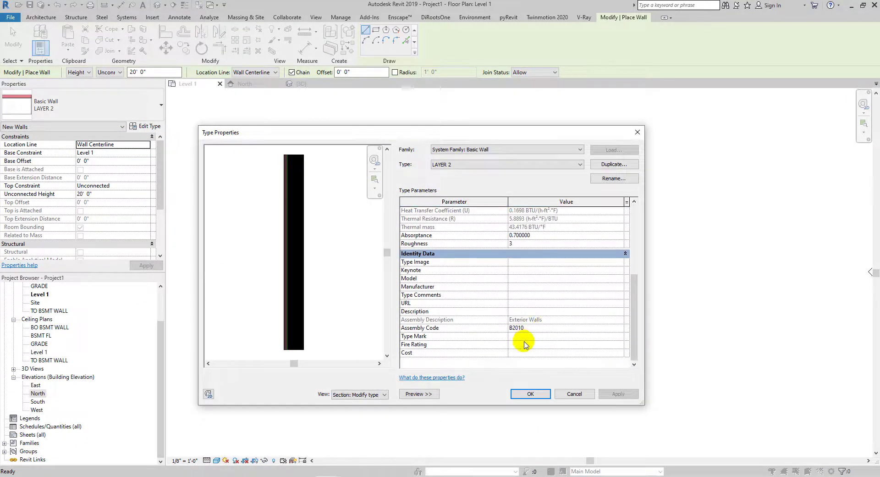
click(521, 336)
text(2)
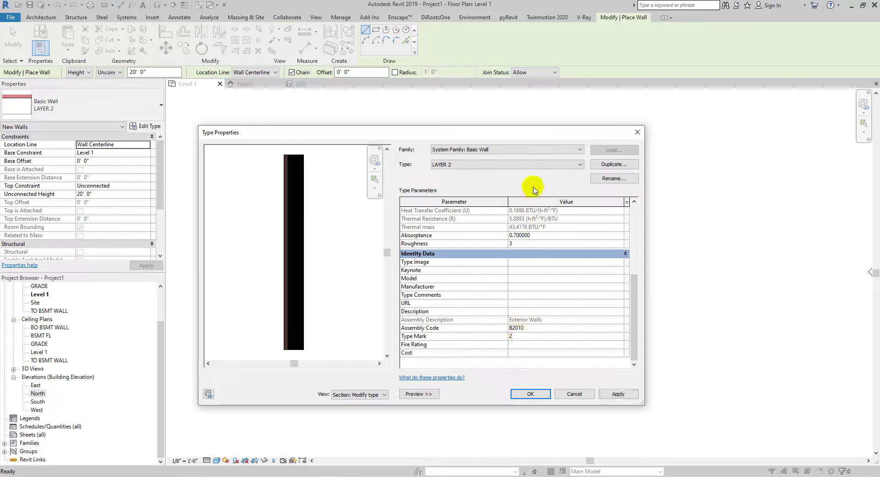
- Switch the type properties to LAYER 3, set its Type Mark to 3, and confirm
click(533, 164)
click(533, 310)
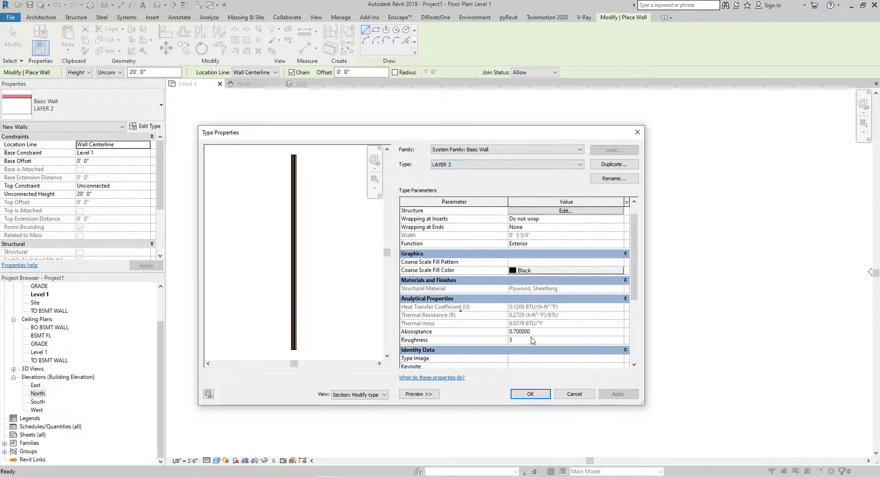
scroll(534, 327, down, 3)
click(515, 337)
text(3)
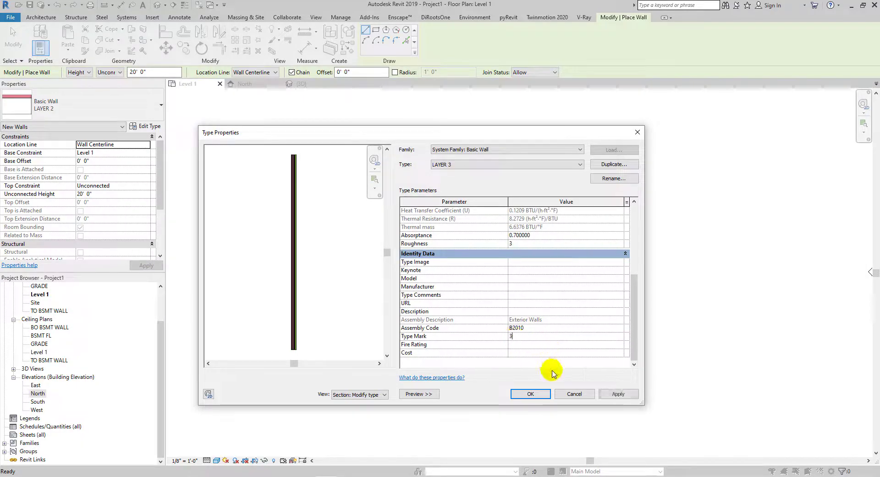
click(530, 396)
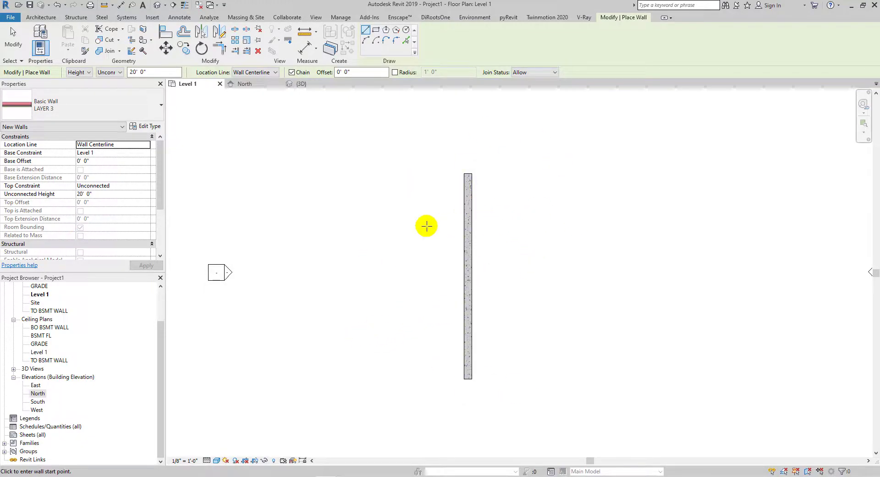
- Create a new sheet using the E1 30 x 42 Horizontal titleblock
right_click(26, 434)
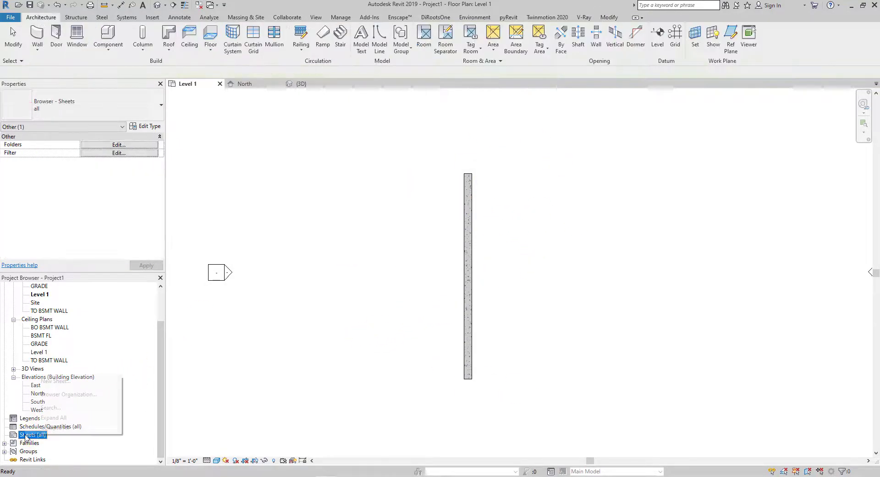
click(53, 383)
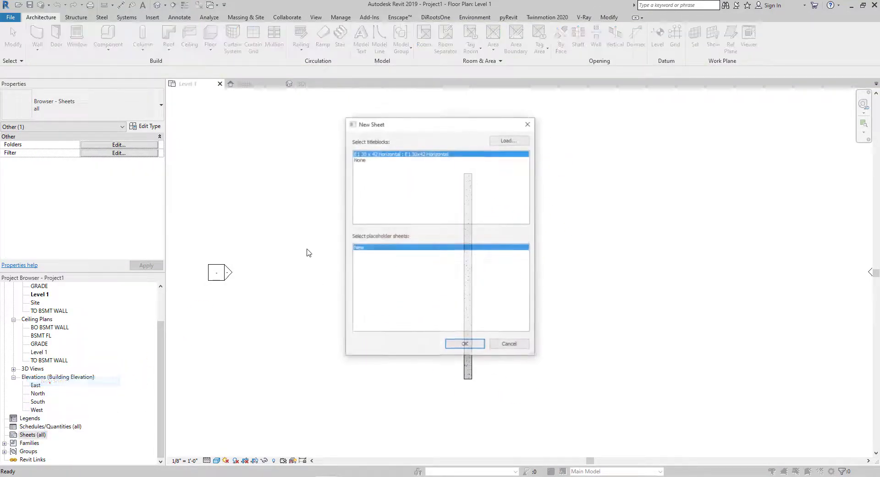
click(460, 346)
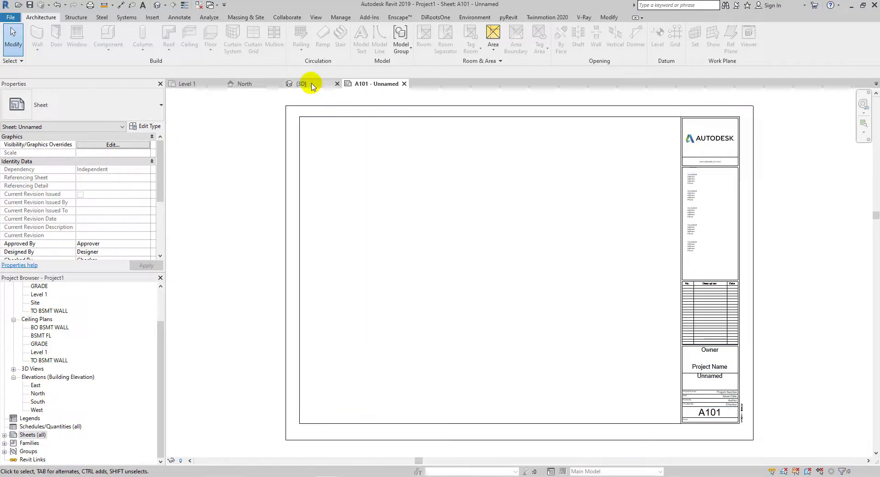
- Draw a horizontal section line across the wall in the Level 1 plan and open that section view
click(245, 84)
click(301, 84)
scroll(359, 187, down, 3)
click(205, 81)
scroll(416, 221, down, 2)
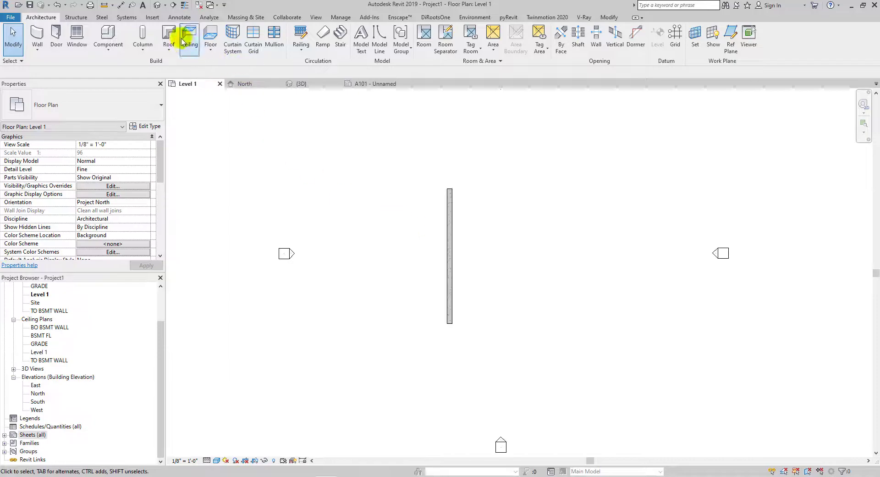
click(174, 4)
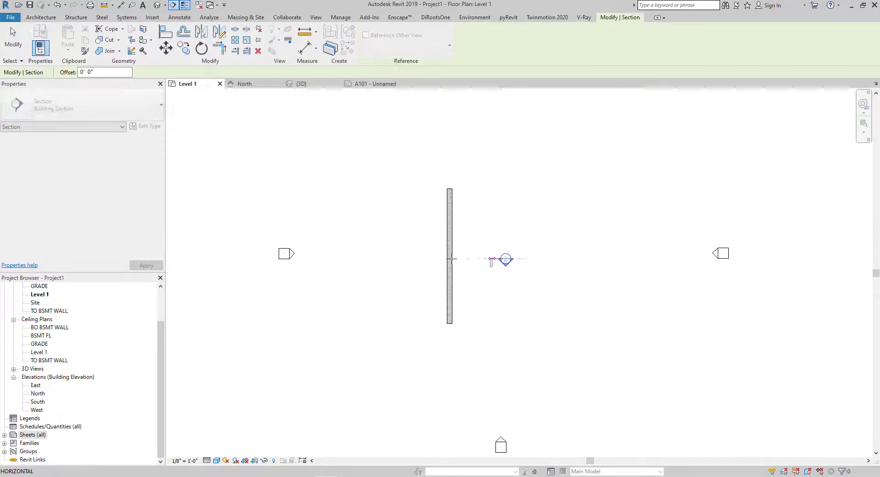
click(388, 260)
right_click(420, 259)
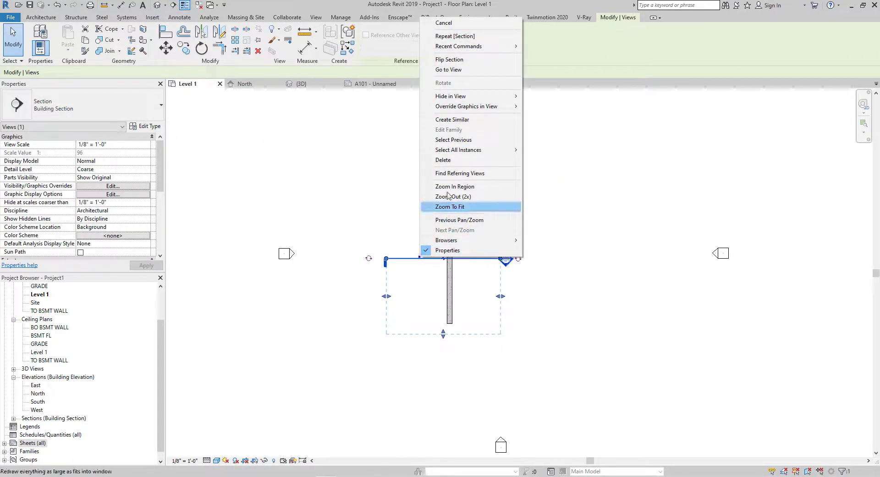
click(447, 69)
- Extend the section's crop region downward to include the basement levels
scroll(452, 298, down, 3)
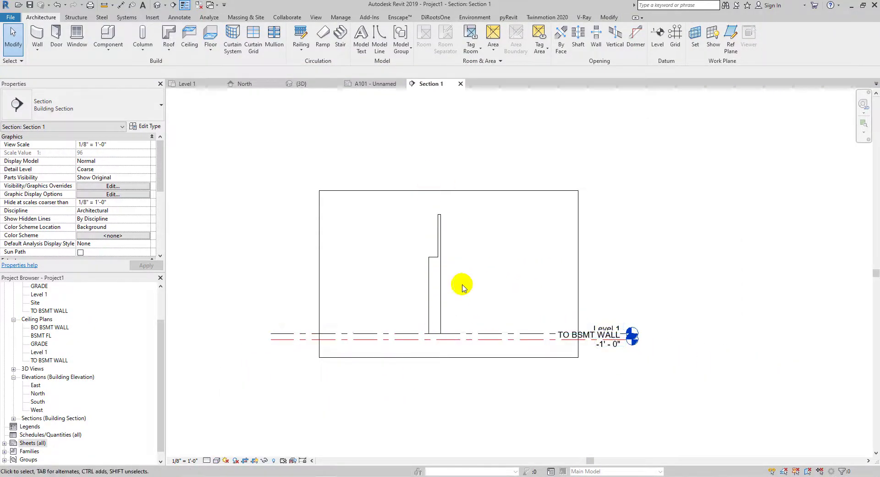
scroll(472, 219, down, 2)
click(459, 324)
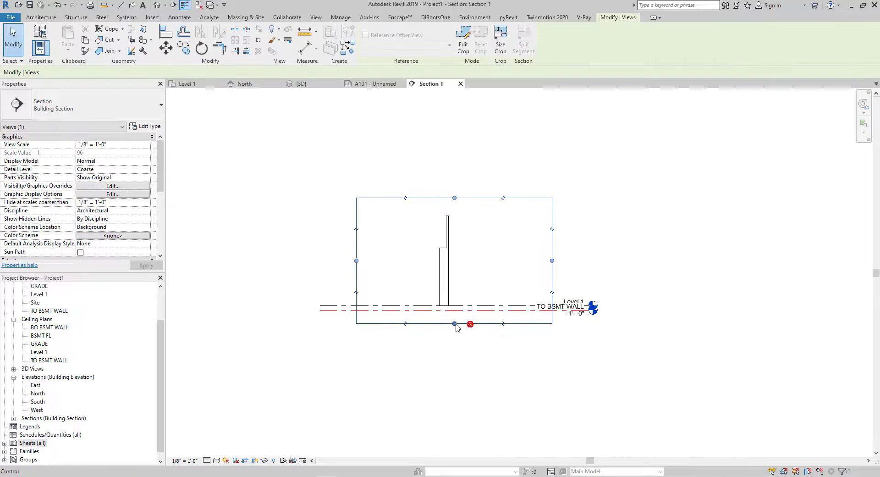
drag(456, 324, 455, 392)
- Set the stacked wall's base constraint to BO BSMT WALL
click(445, 284)
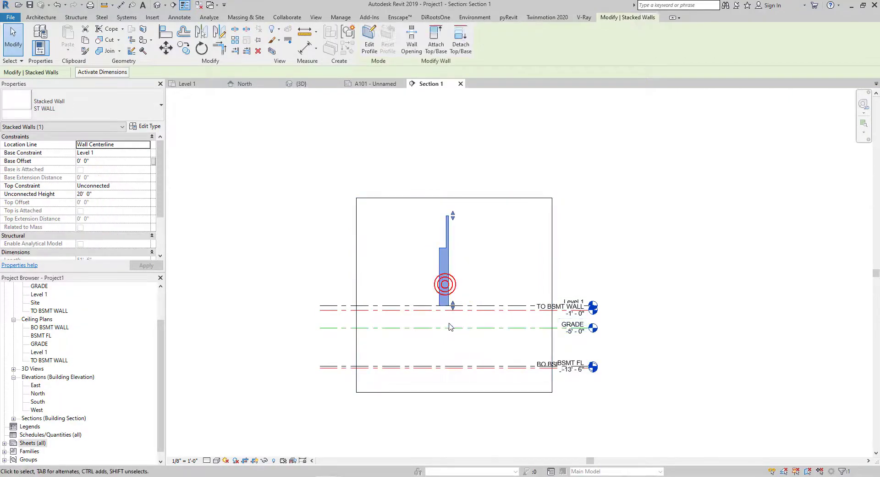
middle_drag(449, 324, 450, 278)
scroll(452, 266, up, 2)
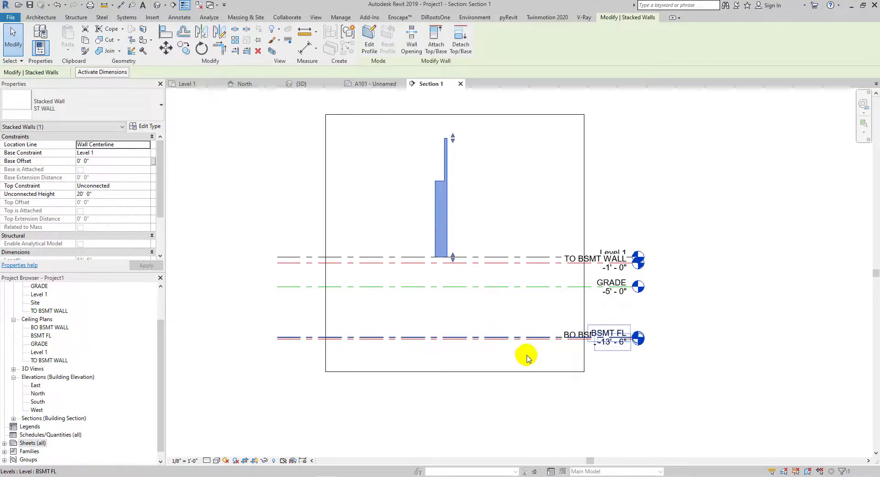
scroll(506, 349, up, 1)
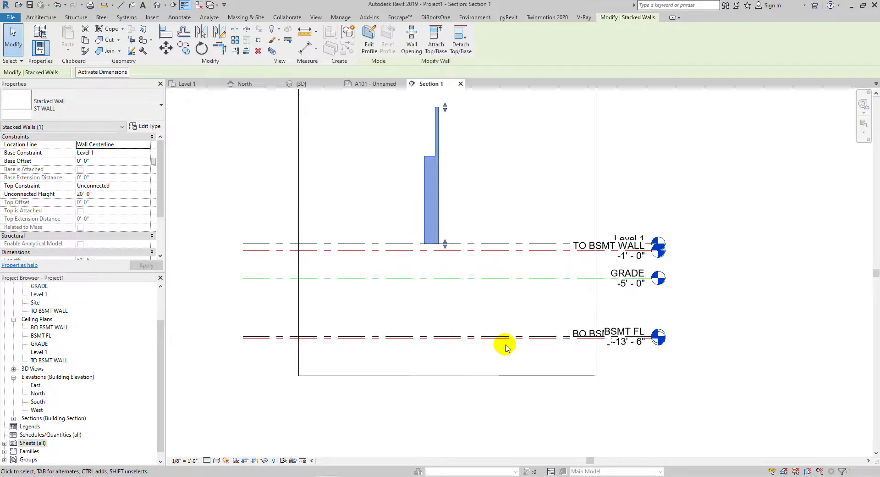
click(146, 153)
click(133, 160)
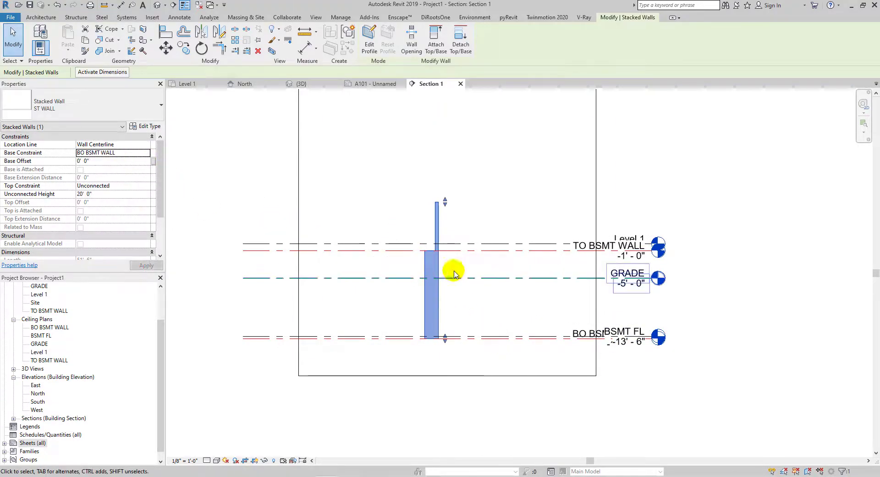
- Set the section view's scale to 1/4" = 1'-0"
scroll(467, 252, up, 2)
scroll(413, 266, down, 2)
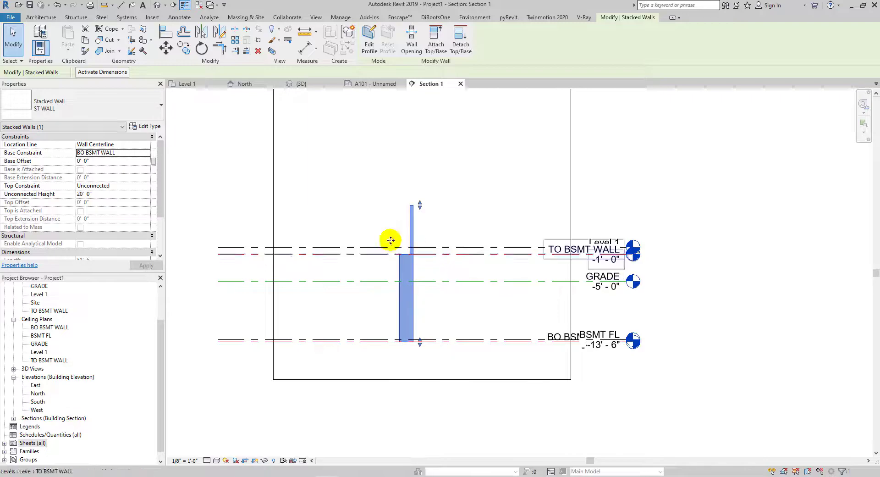
scroll(417, 274, up, 1)
click(419, 268)
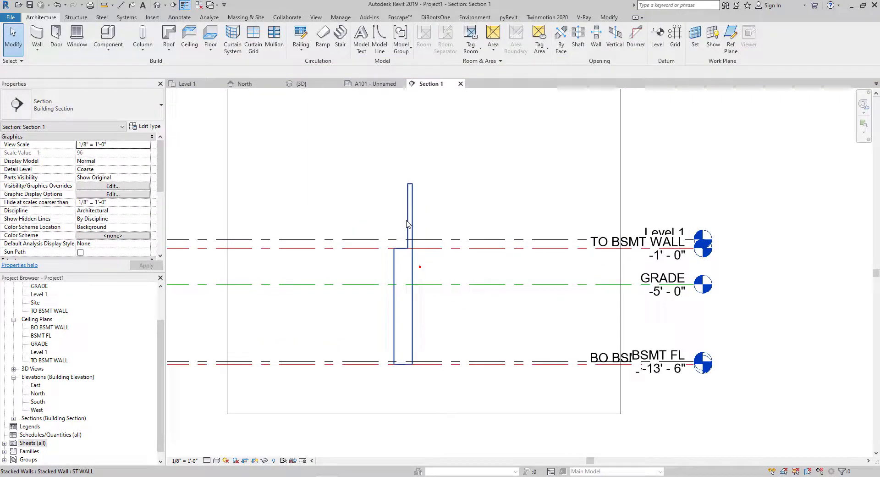
click(487, 242)
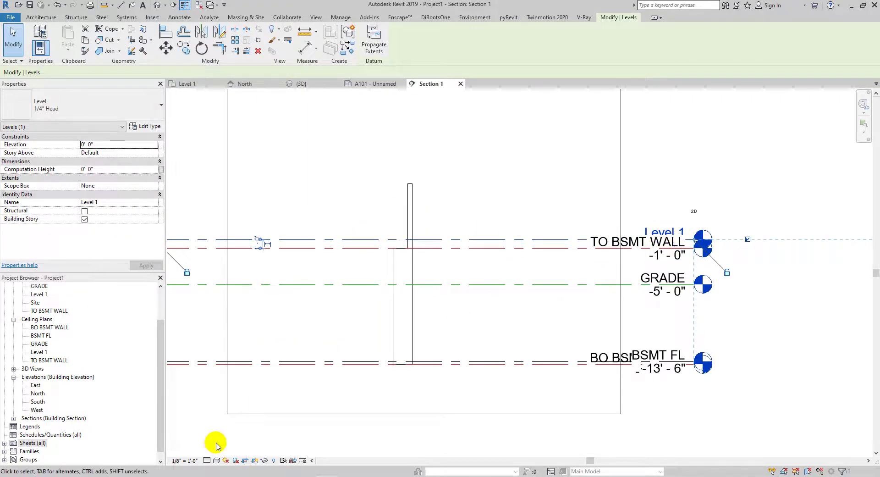
click(180, 463)
click(213, 260)
key(Escape)
- Set the section's detail level to Fine and its visual style to Shaded
click(207, 461)
click(222, 450)
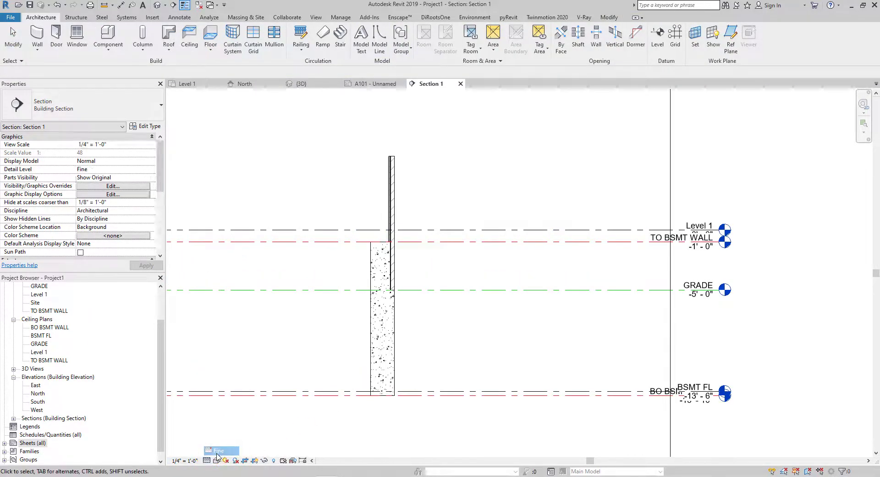
click(216, 460)
click(254, 425)
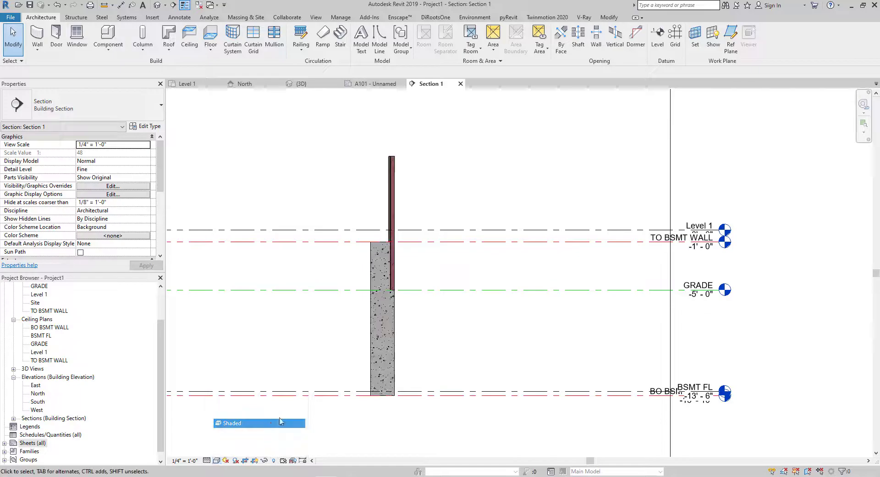
- Place the Section 1 view onto sheet A101
scroll(393, 232, up, 6)
scroll(537, 267, down, 8)
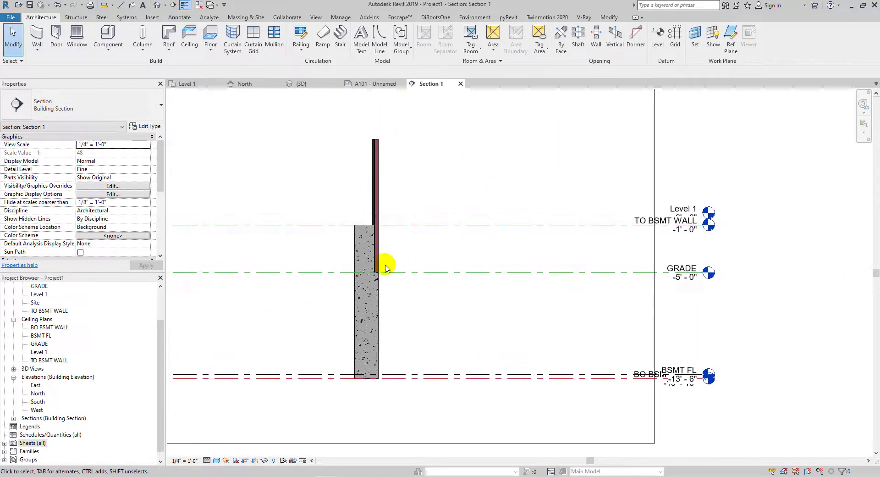
click(375, 268)
click(430, 250)
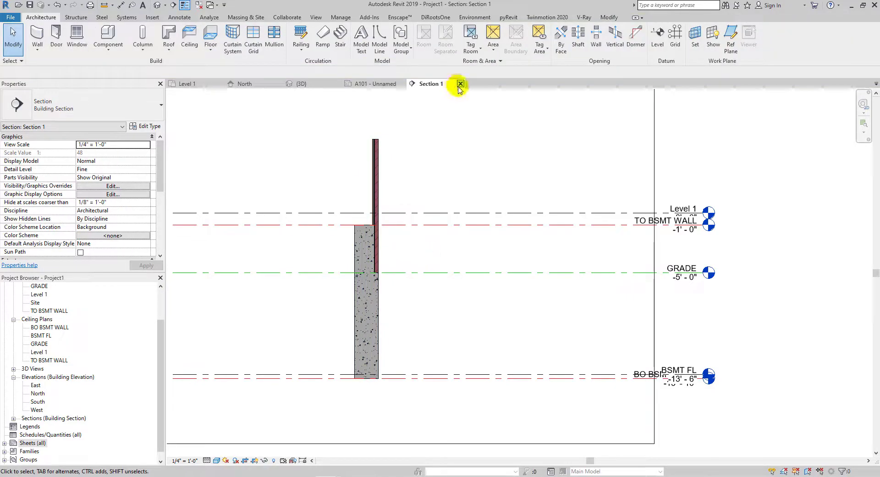
click(461, 84)
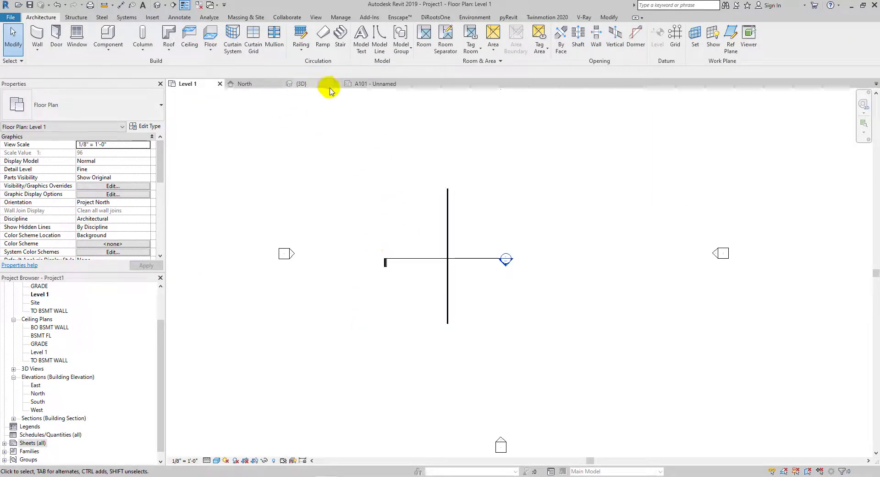
click(357, 83)
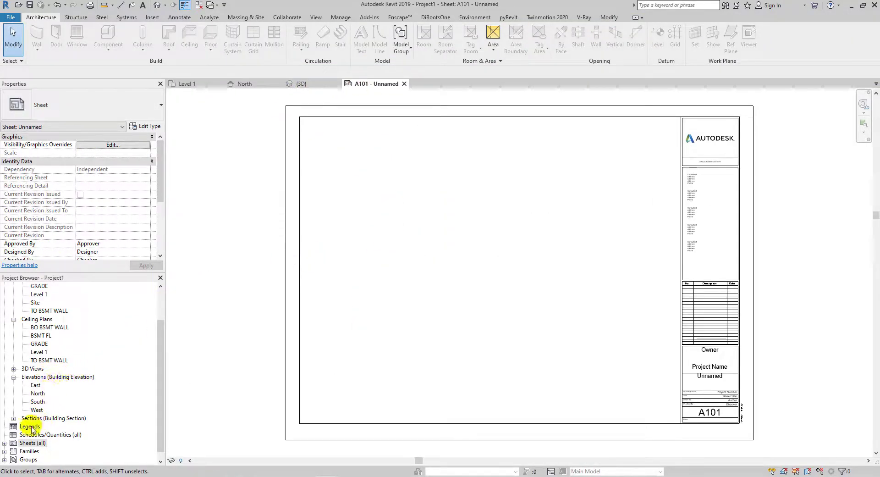
click(13, 418)
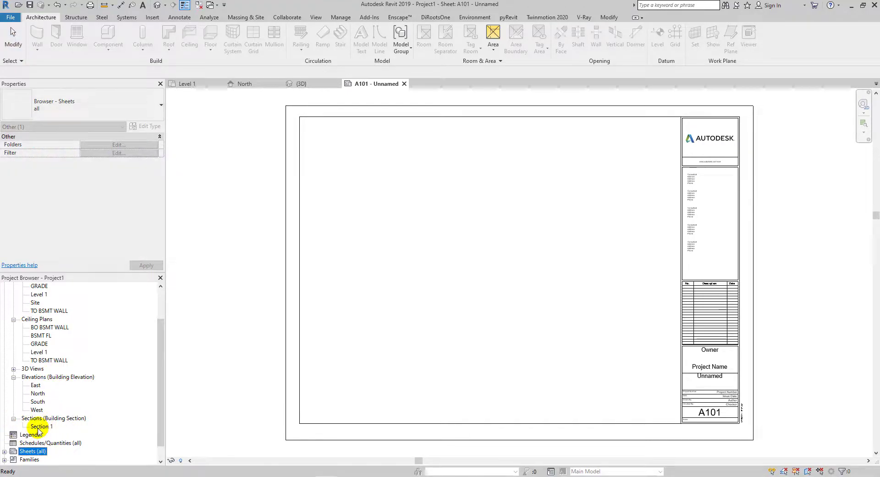
drag(42, 427, 342, 317)
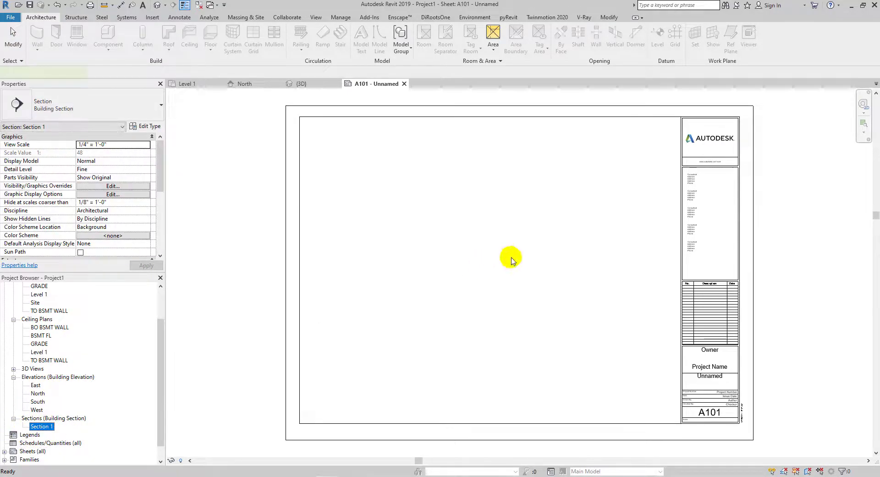
click(494, 260)
- Activate the viewport and set the section's scale to 3/4" = 1'-0"
scroll(499, 288, up, 3)
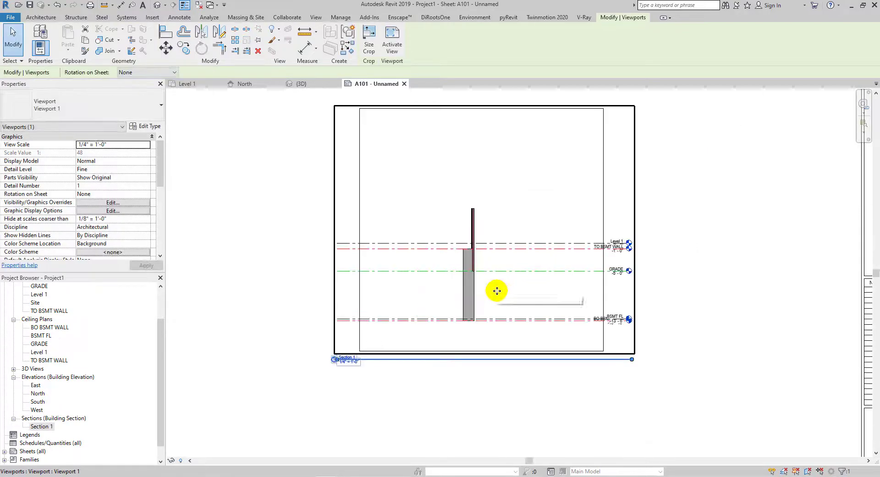
double_click(497, 291)
click(179, 461)
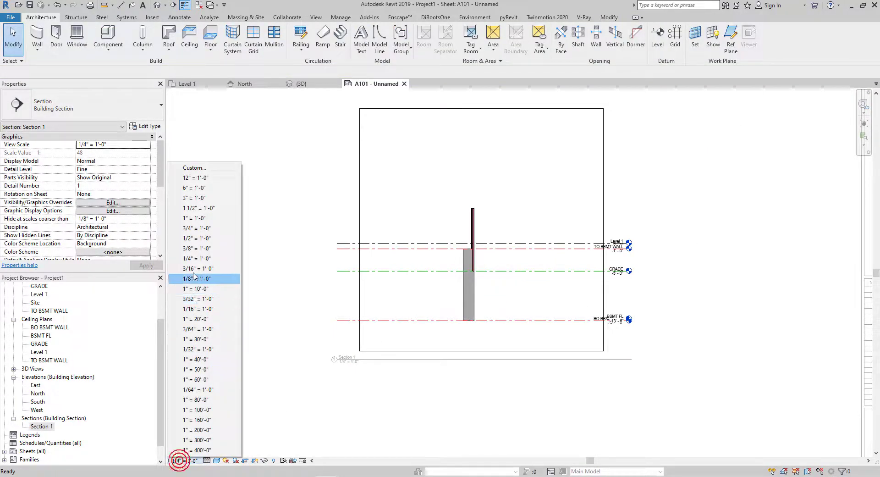
click(197, 239)
scroll(433, 284, down, 4)
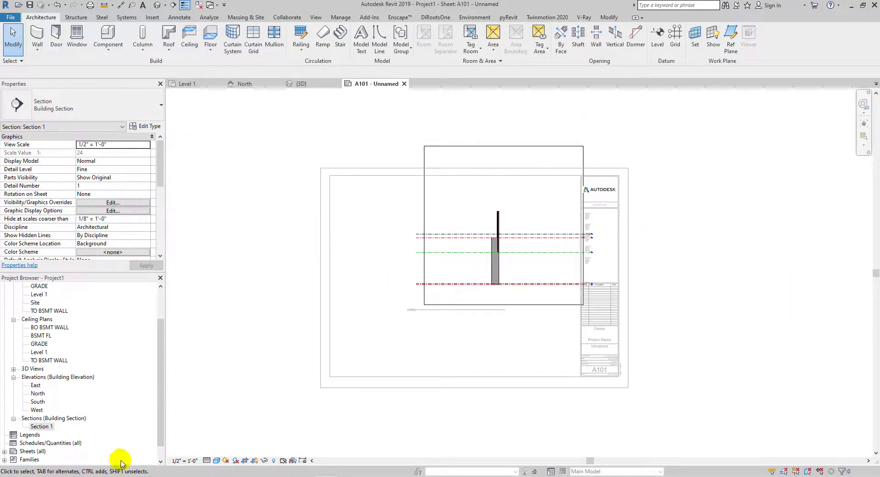
click(183, 461)
click(215, 231)
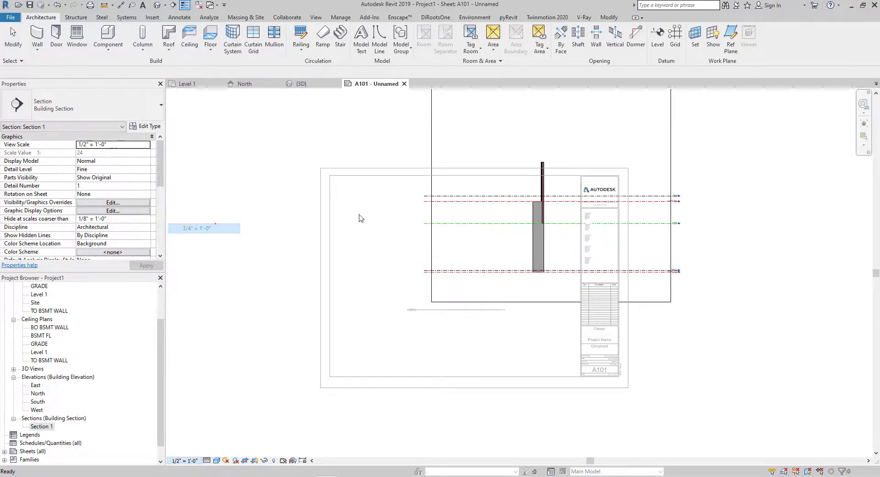
- Adjust the section's crop region inside the activated viewport, then deactivate the view
scroll(417, 276, down, 3)
scroll(492, 174, up, 1)
click(490, 172)
drag(482, 170, 481, 219)
drag(560, 272, 488, 272)
drag(403, 271, 233, 352)
scroll(474, 274, up, 3)
double_click(615, 216)
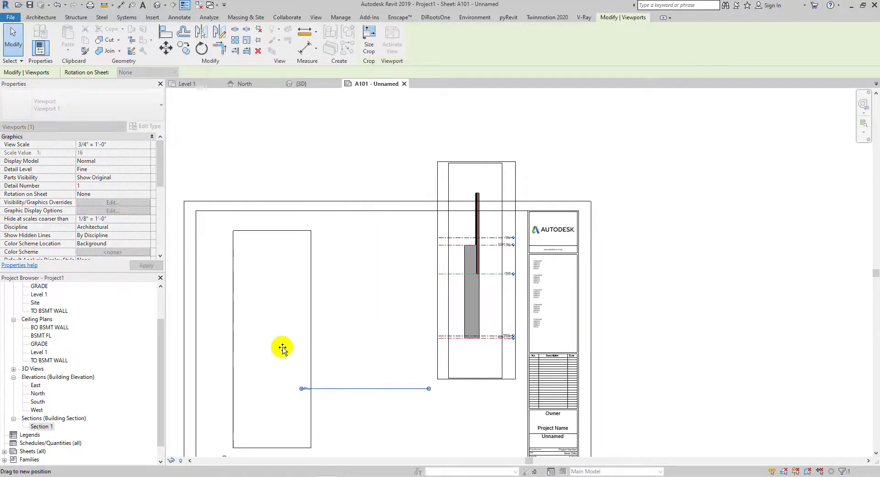
- Reposition the section viewport on sheet A101 and shorten its viewport title line
middle_drag(283, 348, 398, 185)
click(246, 256)
drag(246, 312, 390, 317)
scroll(390, 317, up, 1)
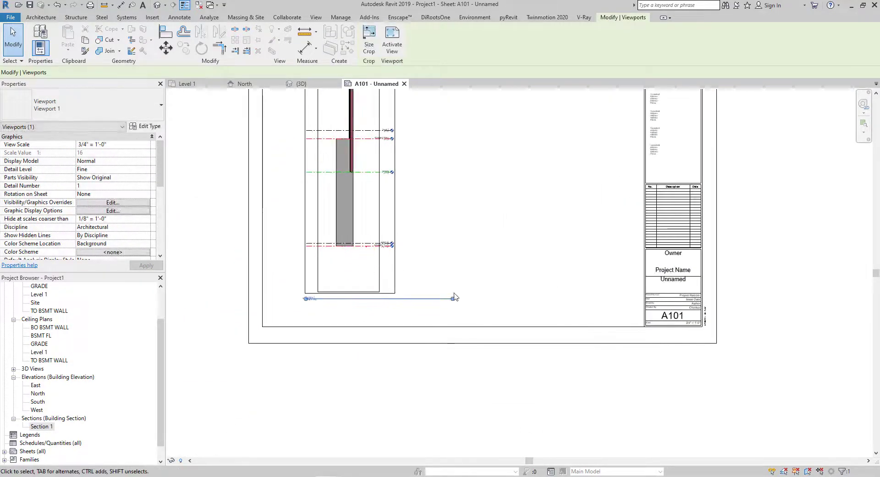
drag(452, 299, 394, 299)
- Activate the section view inside its viewport on the sheet for editing
double_click(374, 270)
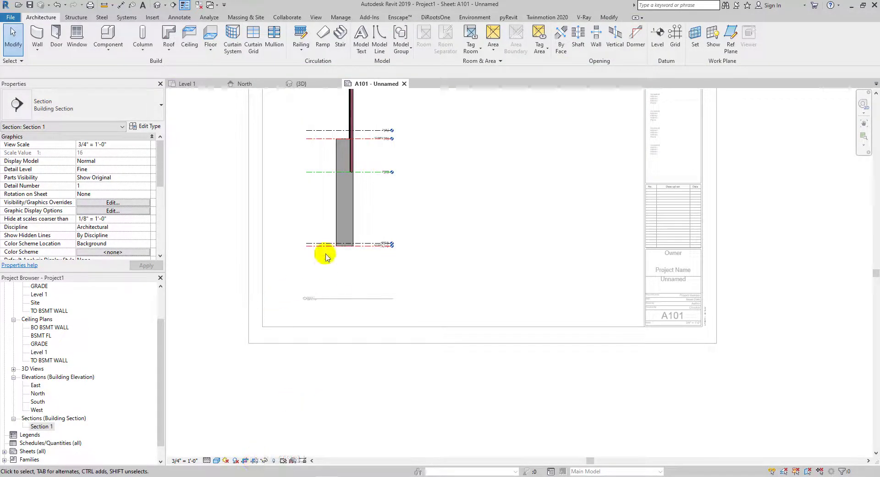
scroll(326, 257, up, 2)
double_click(187, 247)
middle_drag(433, 174, 456, 358)
scroll(431, 257, down, 1)
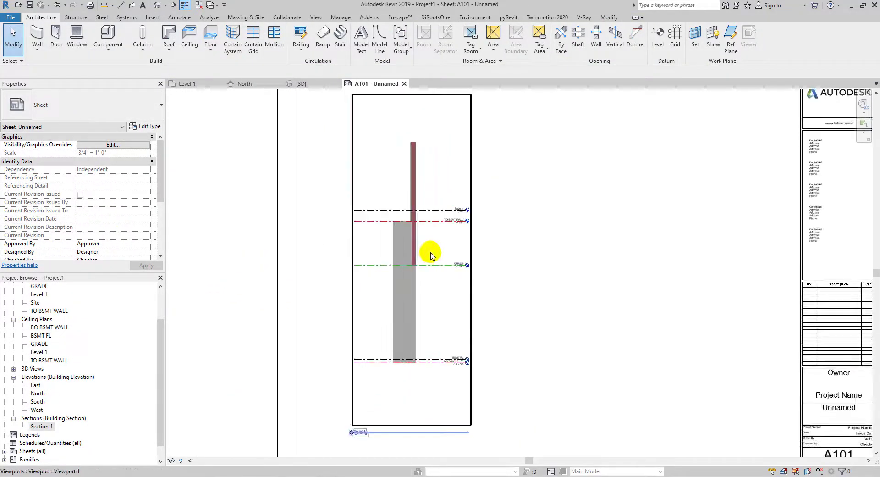
middle_drag(431, 256, 338, 211)
double_click(340, 214)
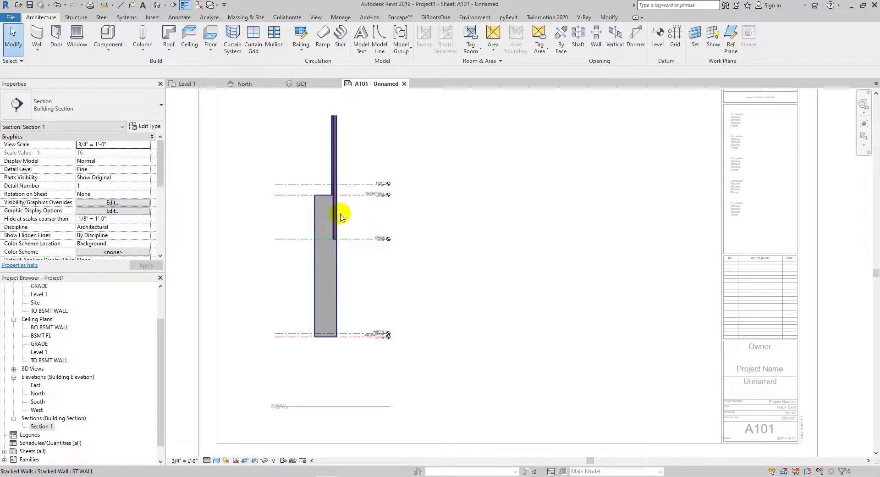
scroll(378, 238, down, 2)
double_click(558, 232)
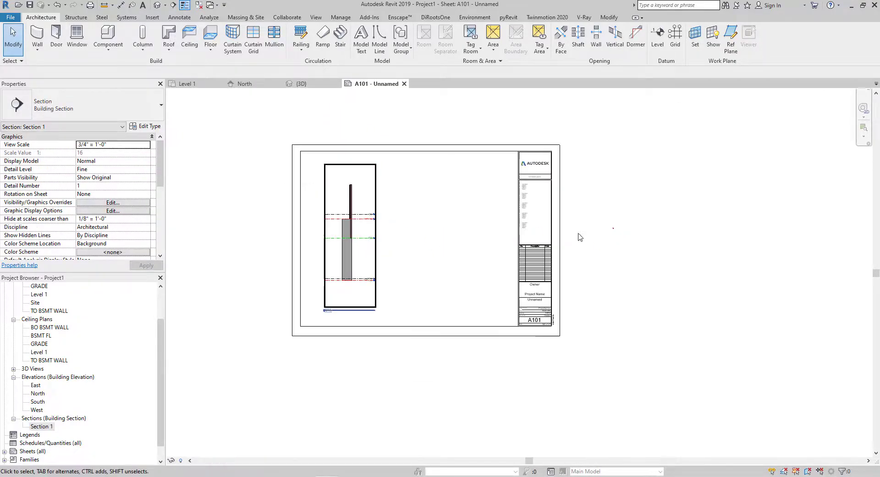
scroll(367, 248, up, 2)
click(366, 225)
right_click(375, 227)
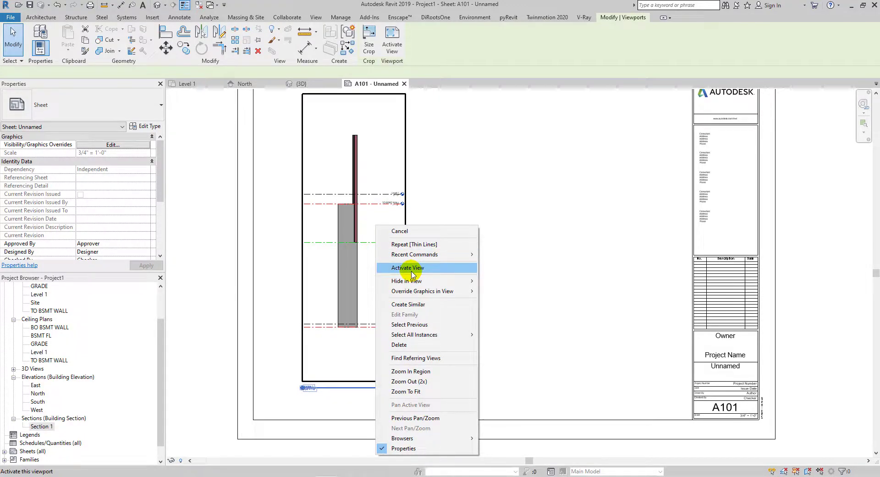
click(374, 217)
double_click(373, 217)
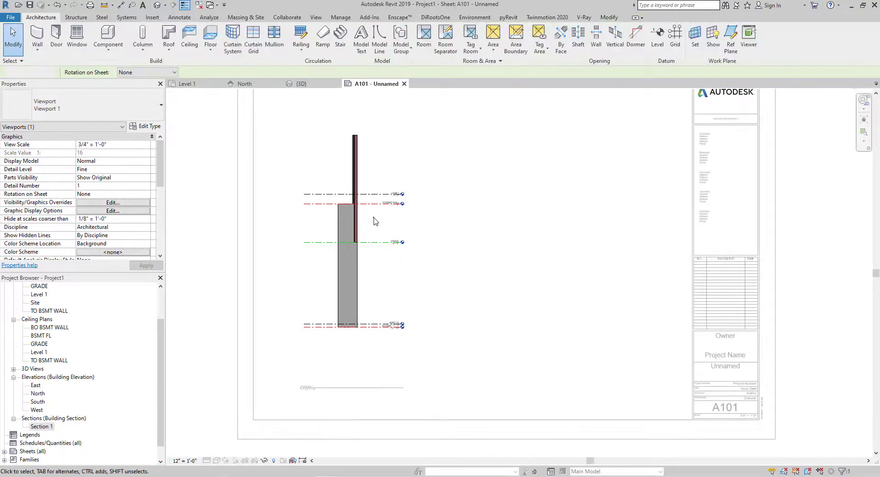
scroll(369, 230, up, 3)
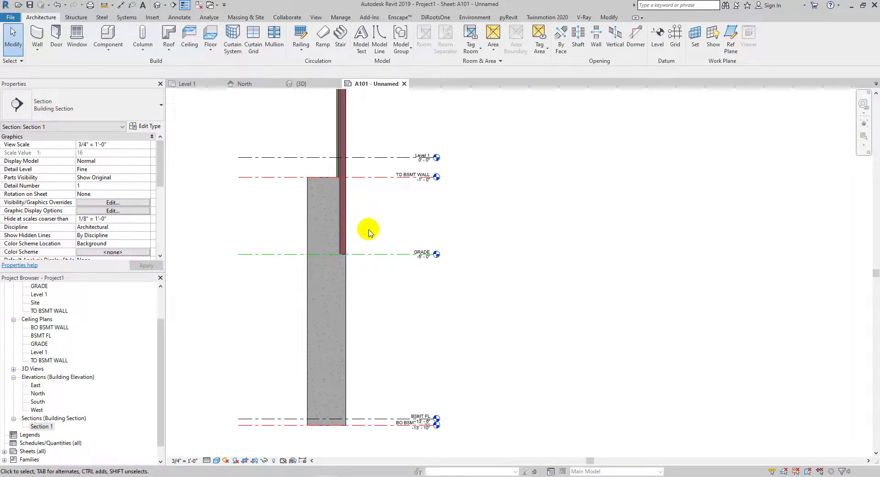
- Tag each of the three walls in the stacked wall with Tag by Category
key(t)
key(g)
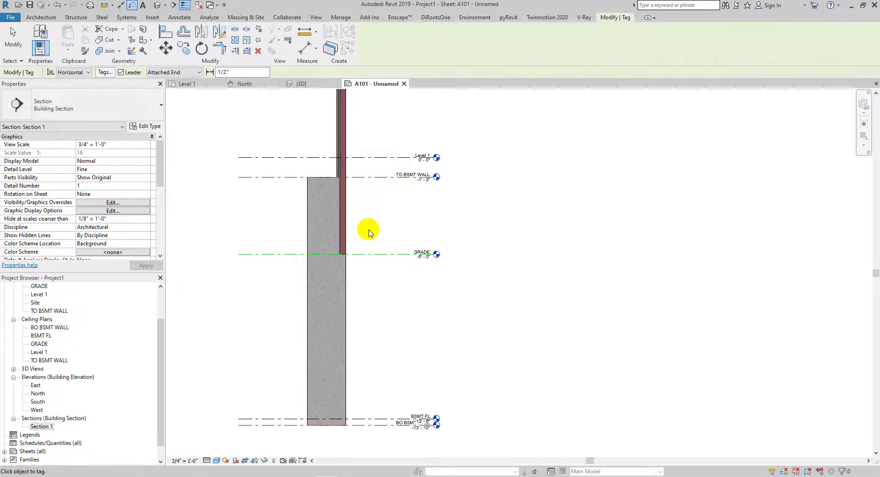
scroll(345, 224, up, 4)
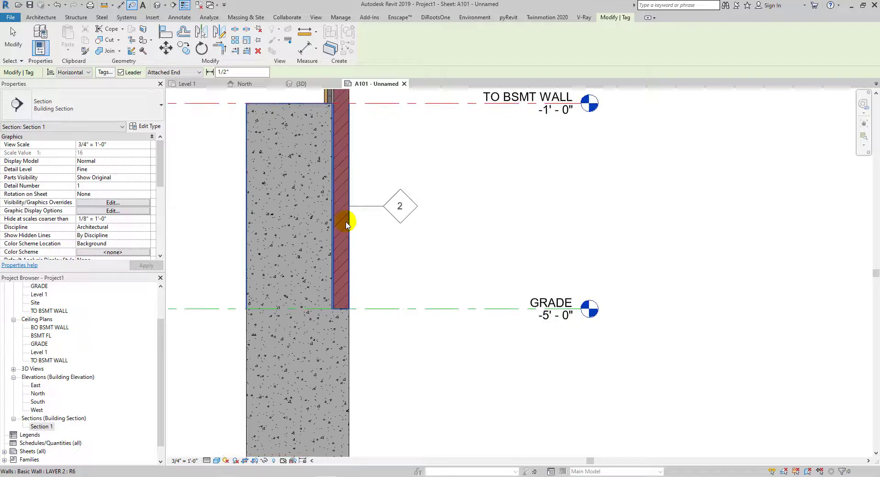
scroll(346, 224, down, 1)
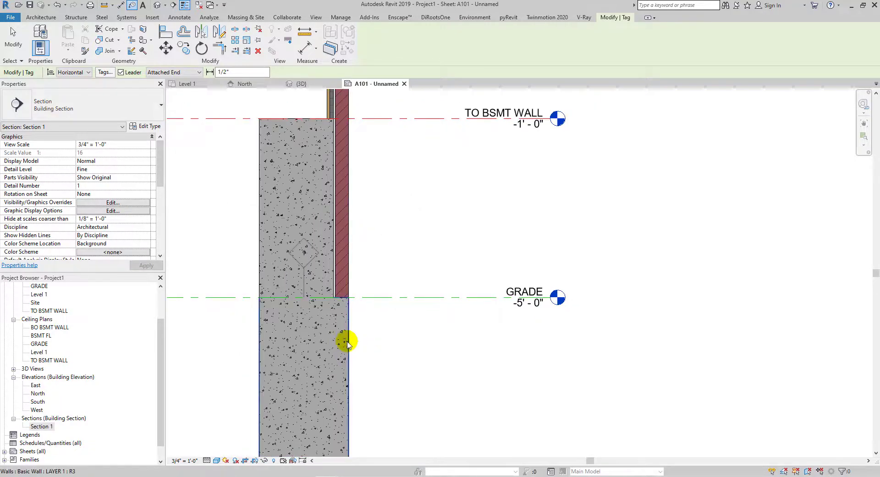
scroll(347, 343, down, 2)
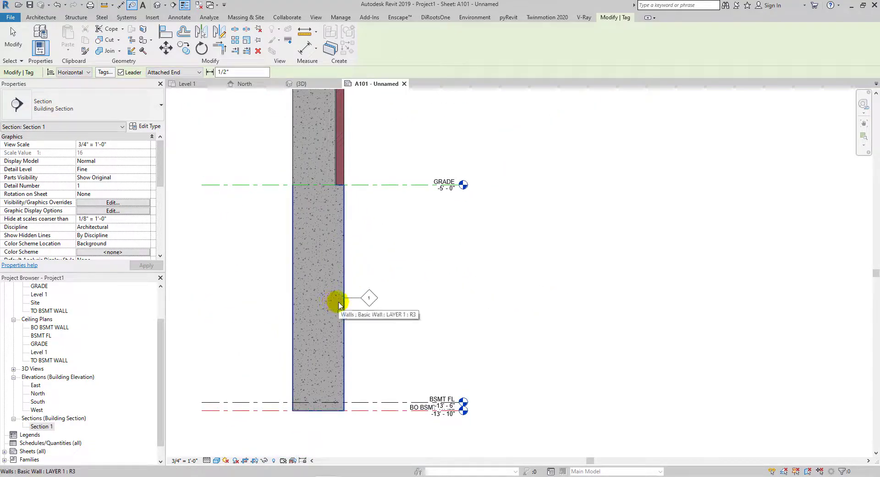
scroll(339, 304, up, 3)
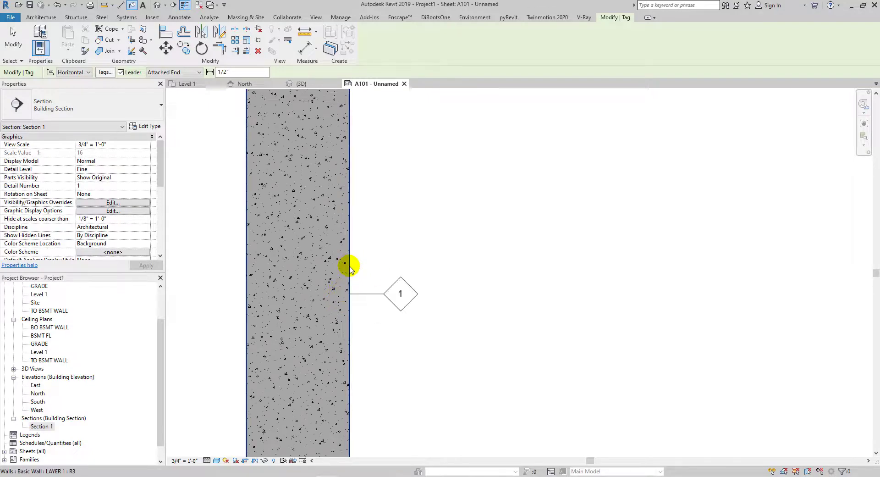
scroll(350, 267, down, 4)
click(355, 268)
middle_drag(369, 257, 352, 193)
click(376, 260)
key(Escape)
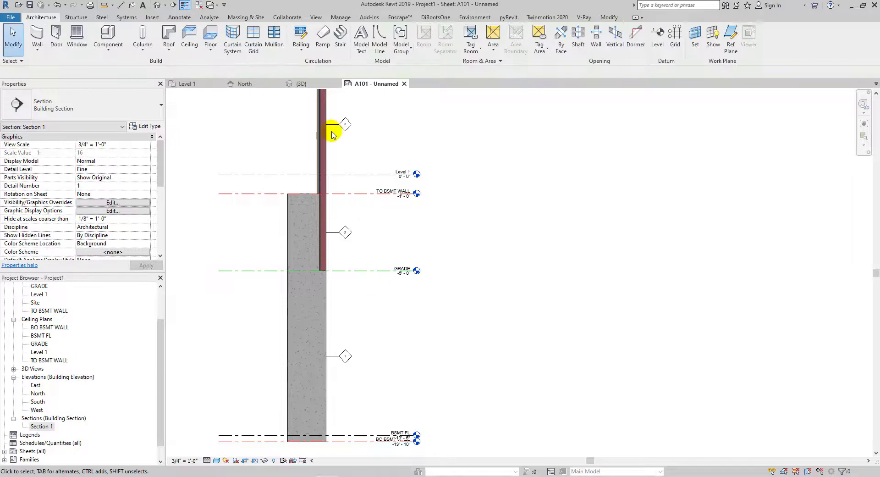
- Deactivate the viewport and return to working on the sheet
scroll(403, 226, down, 2)
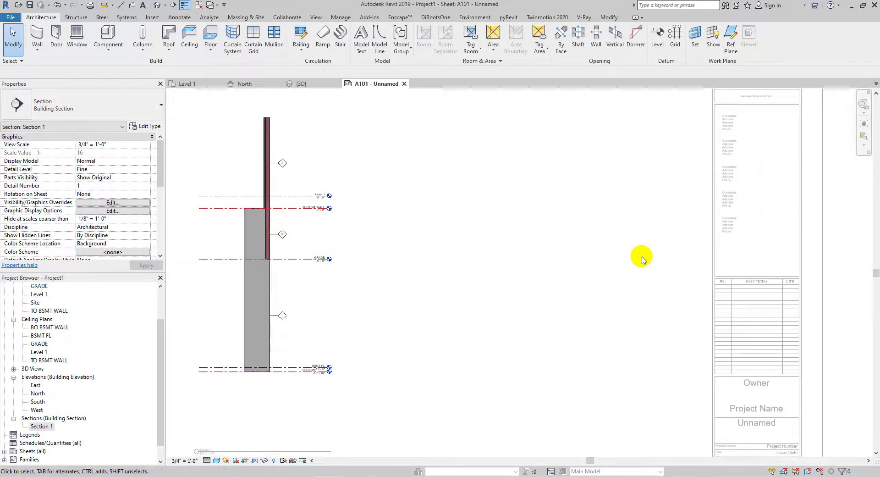
scroll(580, 283, down, 2)
double_click(749, 224)
scroll(429, 257, up, 3)
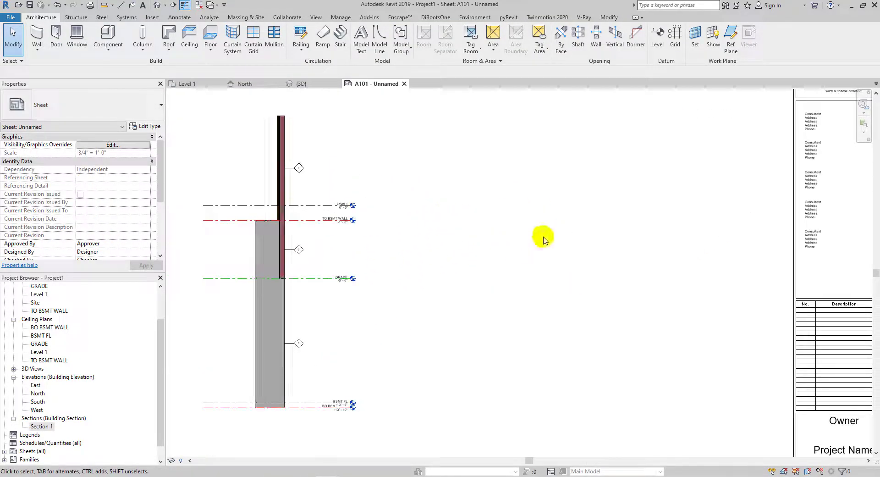
scroll(220, 253, up, 2)
scroll(409, 206, down, 2)
middle_drag(623, 219, 470, 233)
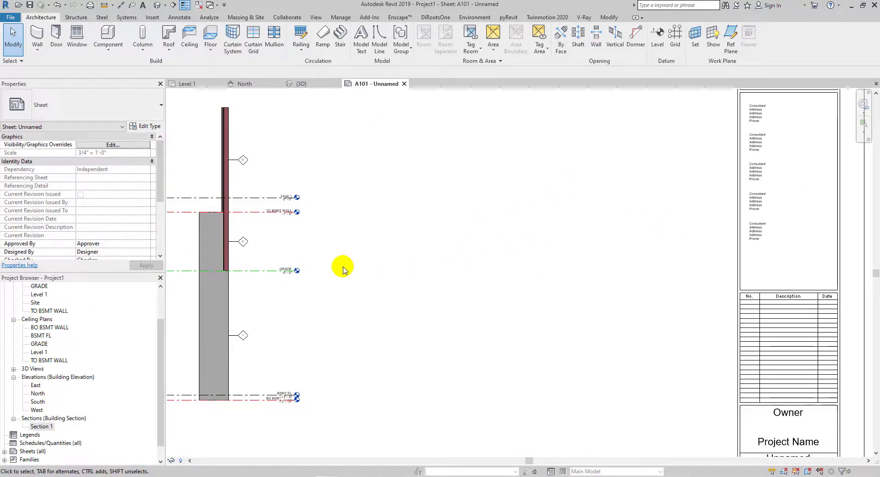
middle_drag(335, 248, 382, 255)
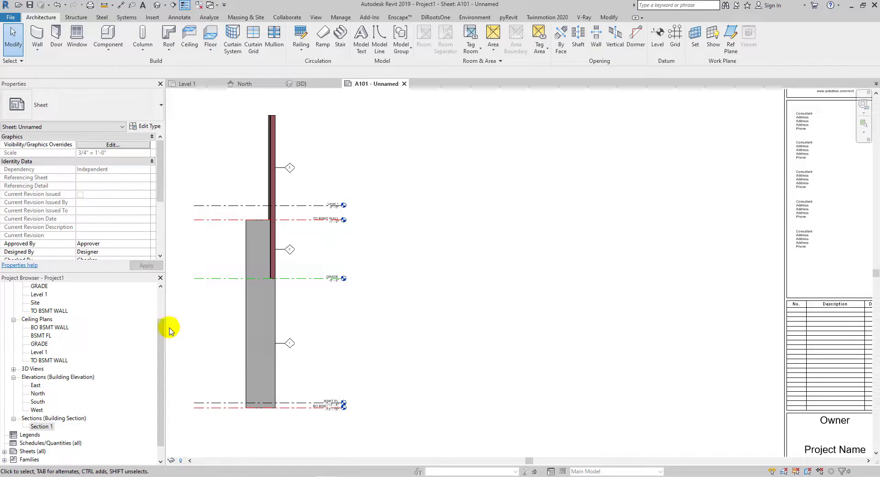
- Create a new legend view at 1/4" = 1'-0" scale
right_click(29, 436)
click(57, 386)
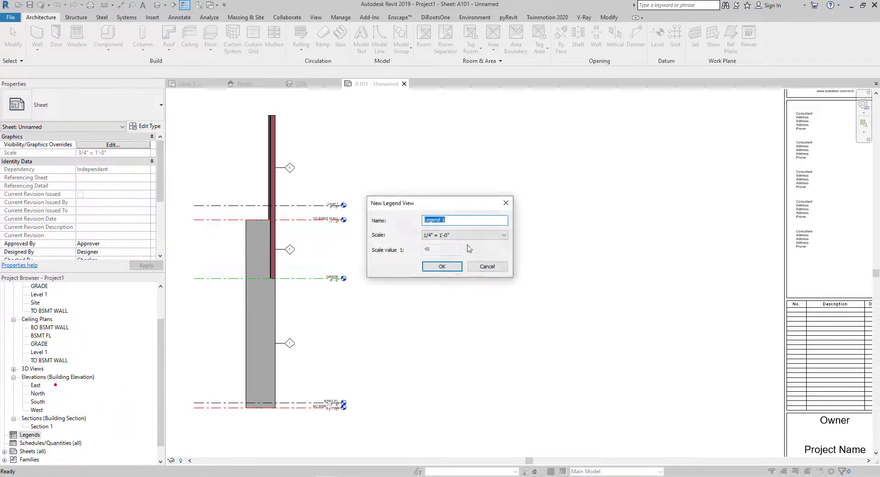
click(442, 268)
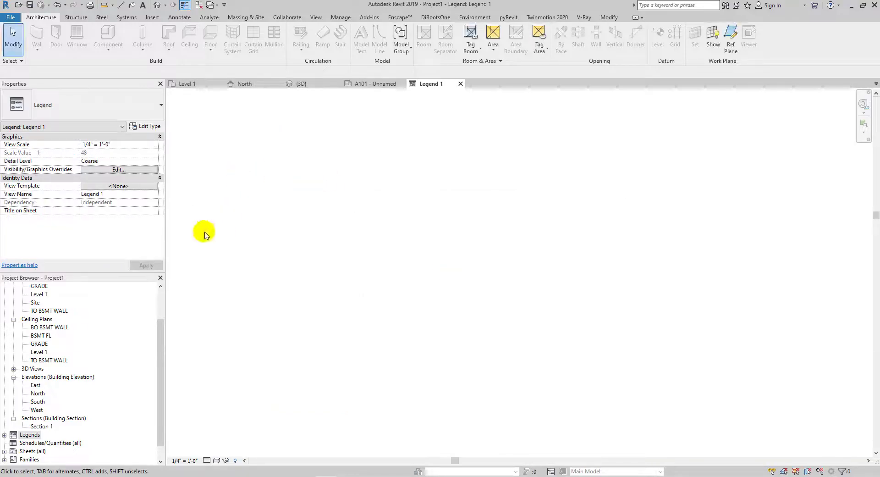
- Place three legend components of the Basic Wall LAYER 1 type in section view
click(179, 17)
click(290, 48)
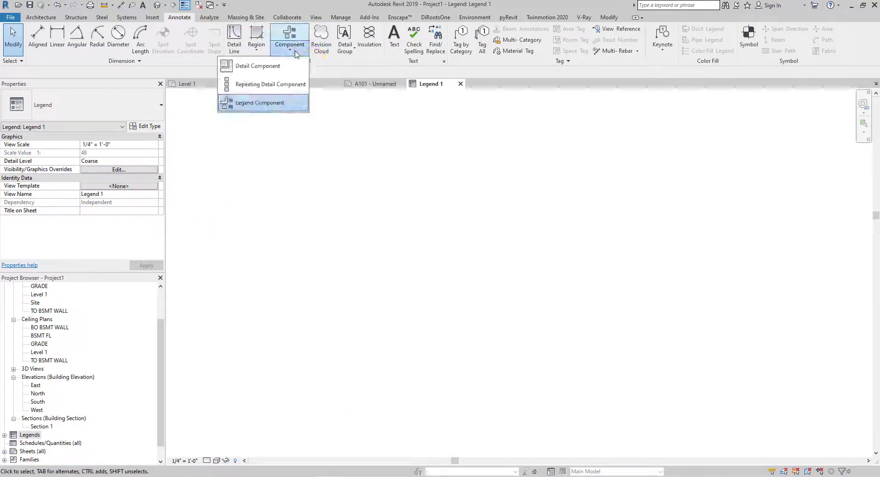
click(259, 103)
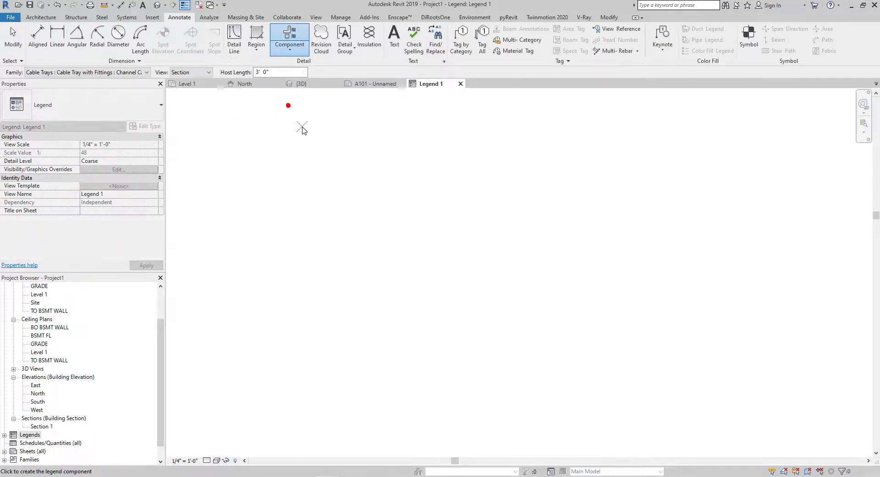
click(127, 73)
scroll(137, 192, down, 15)
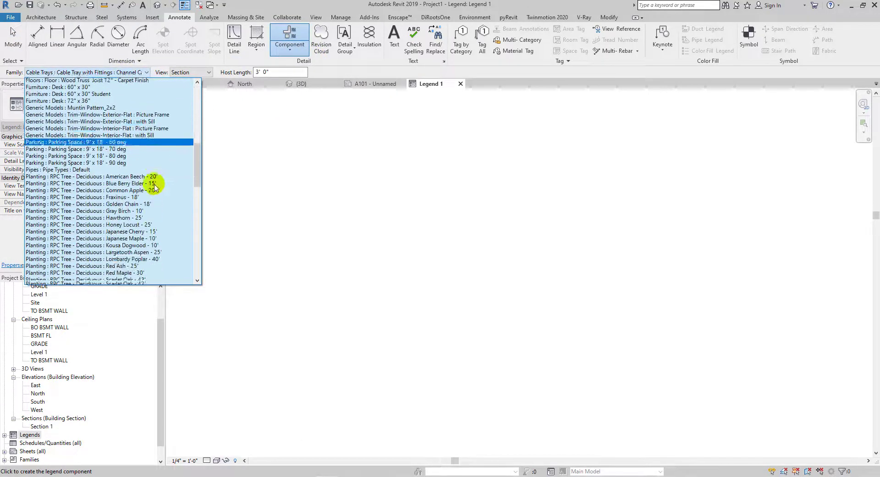
scroll(133, 205, down, 6)
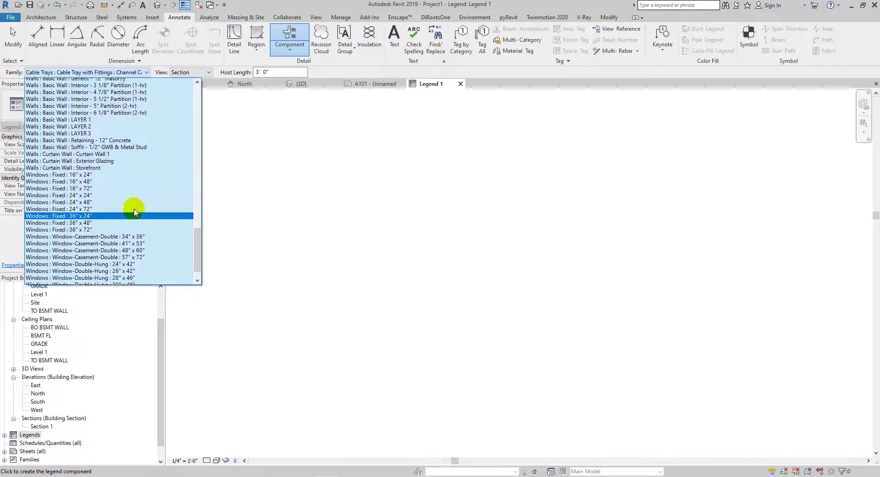
click(98, 178)
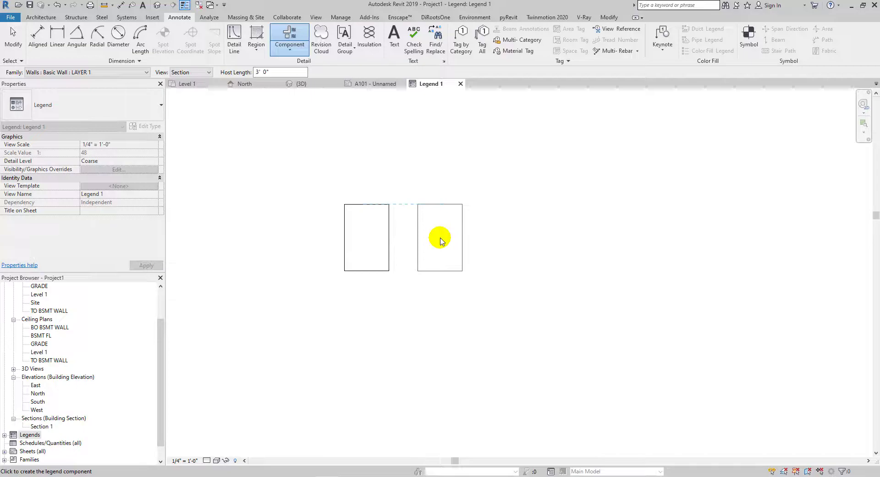
click(520, 238)
key(Escape)
- Change the second legend component to LAYER 2 and the third to LAYER 3
click(454, 269)
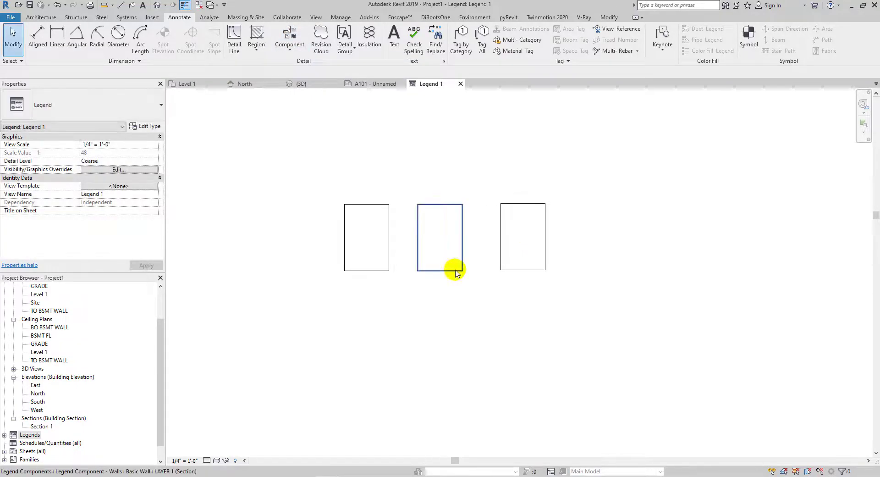
click(137, 72)
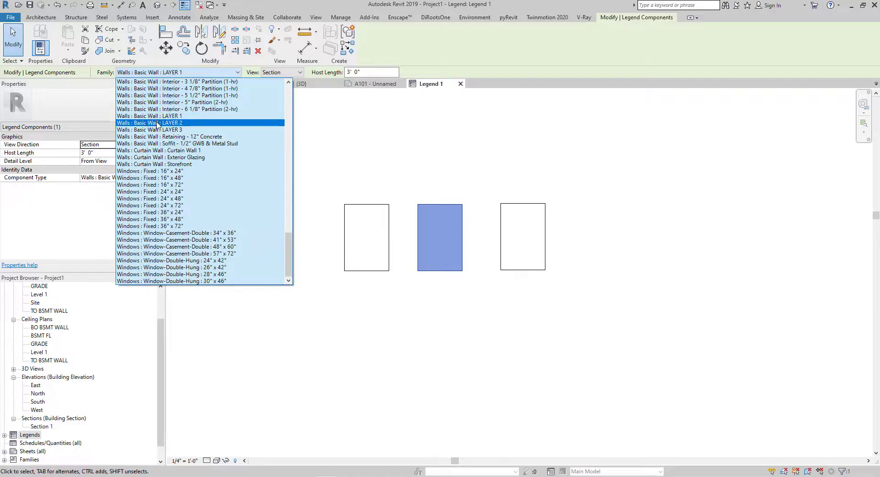
click(149, 114)
click(485, 199)
click(502, 205)
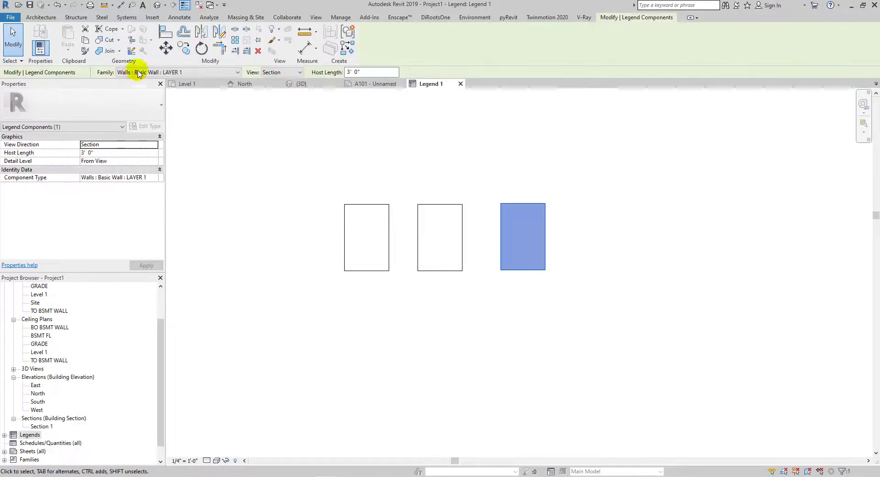
click(139, 73)
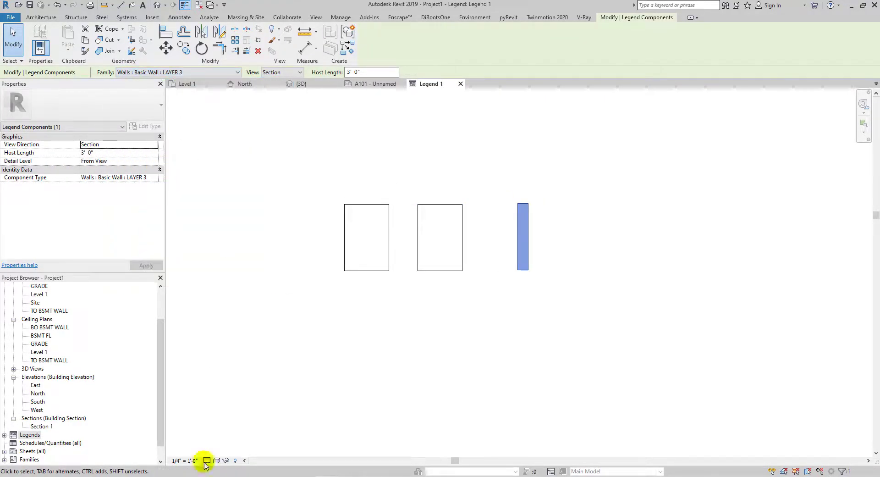
- Set the legend's detail level to Fine and its visual style to Shaded
click(214, 451)
scroll(440, 241, up, 3)
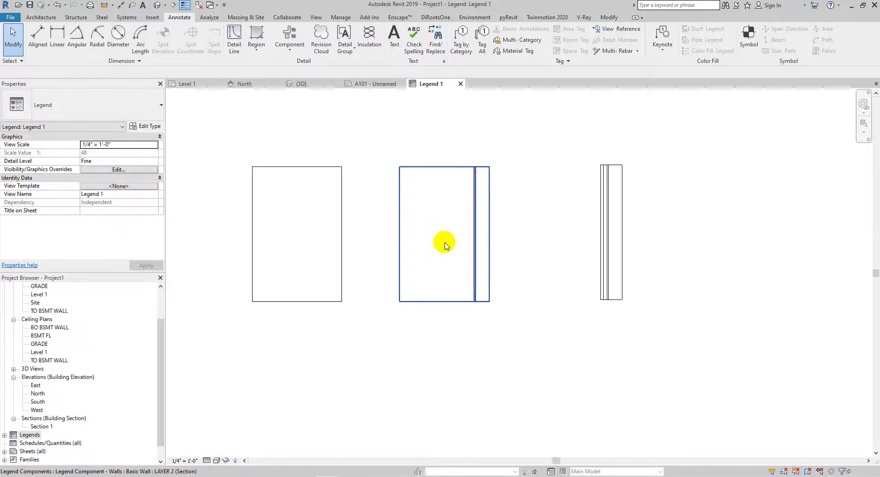
click(216, 460)
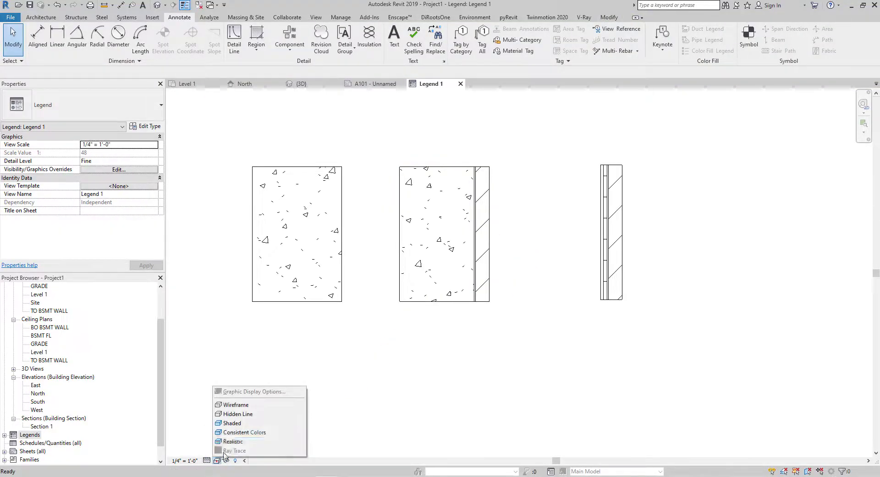
click(232, 423)
scroll(482, 236, down, 2)
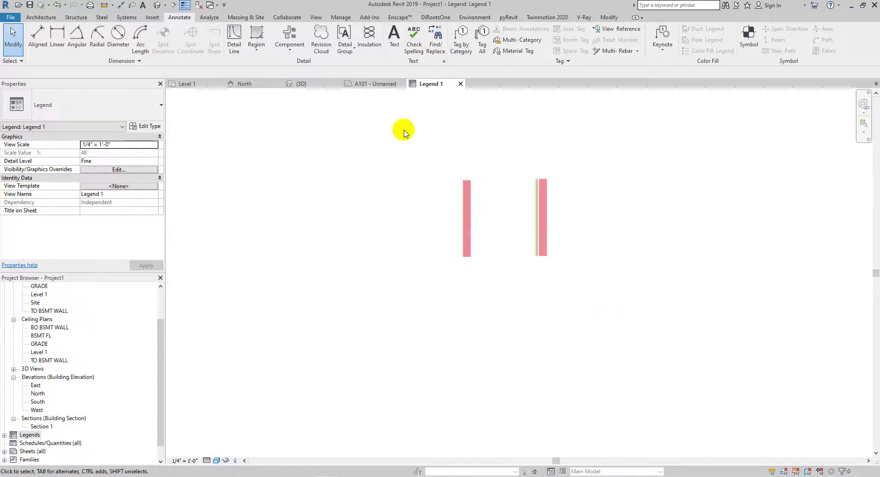
- Add a text note reading "ST WALL LAYERS" above the three legend wall components
click(394, 37)
drag(544, 164, 545, 164)
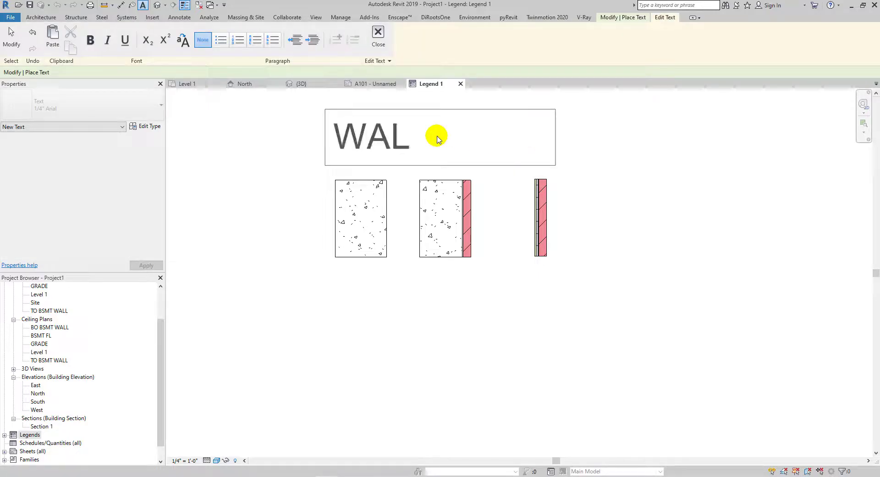
text(WALL LAYE)
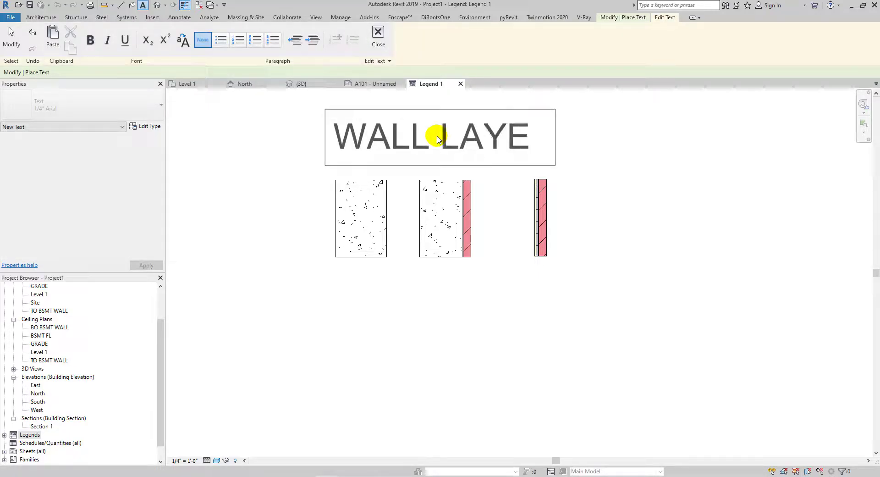
text(RS)
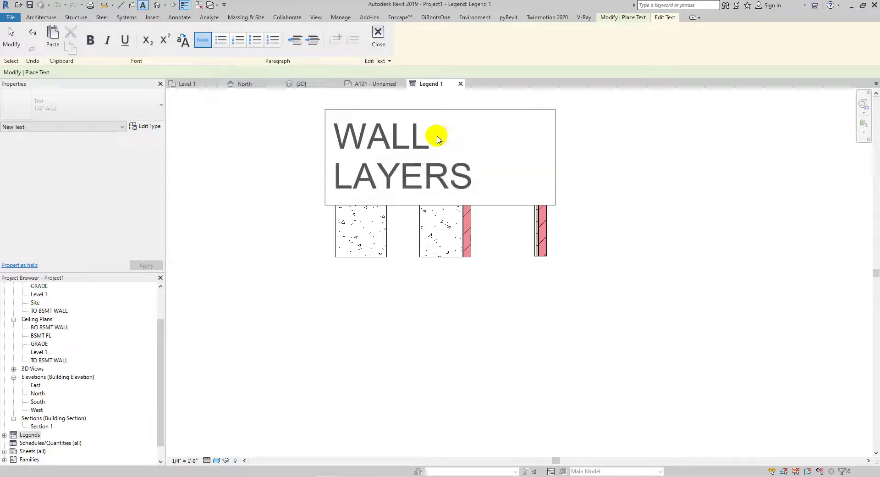
click(336, 140)
text(ST)
click(537, 173)
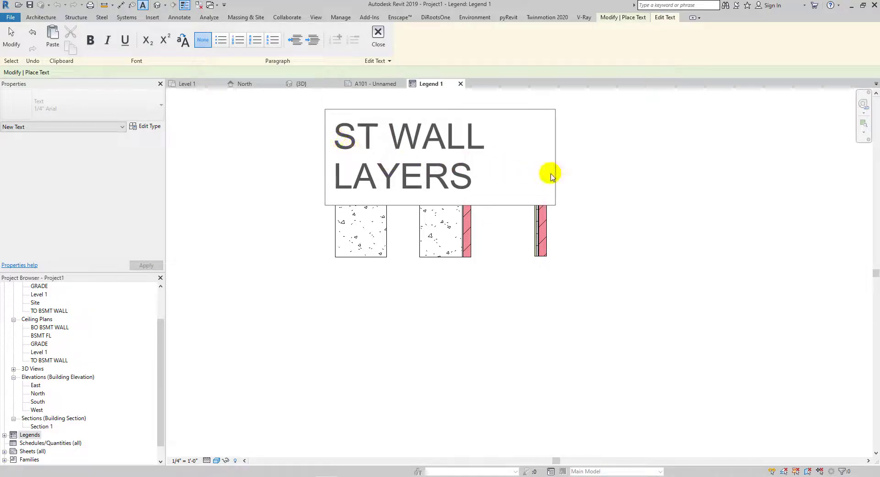
- Change the title text to the 3/32" Arial type, center-align it, and move its box down just above the components
click(555, 156)
click(422, 139)
click(91, 105)
click(46, 148)
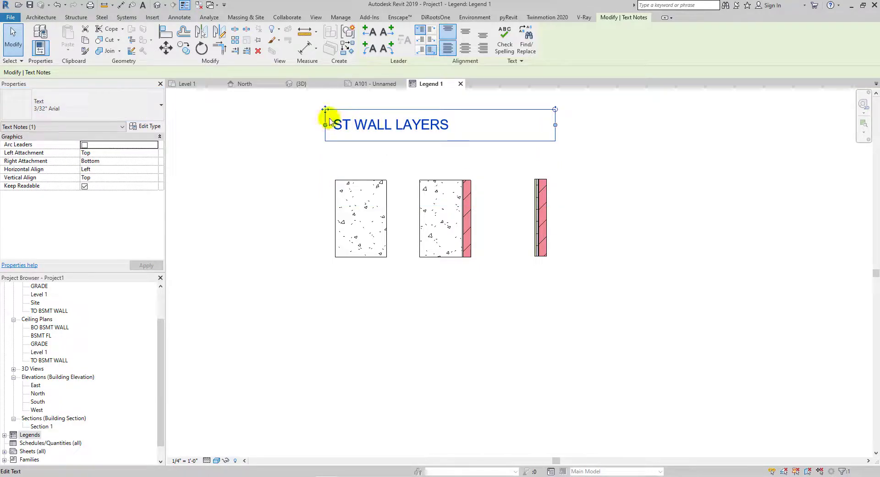
click(465, 50)
ctrl+drag(325, 109, 324, 132)
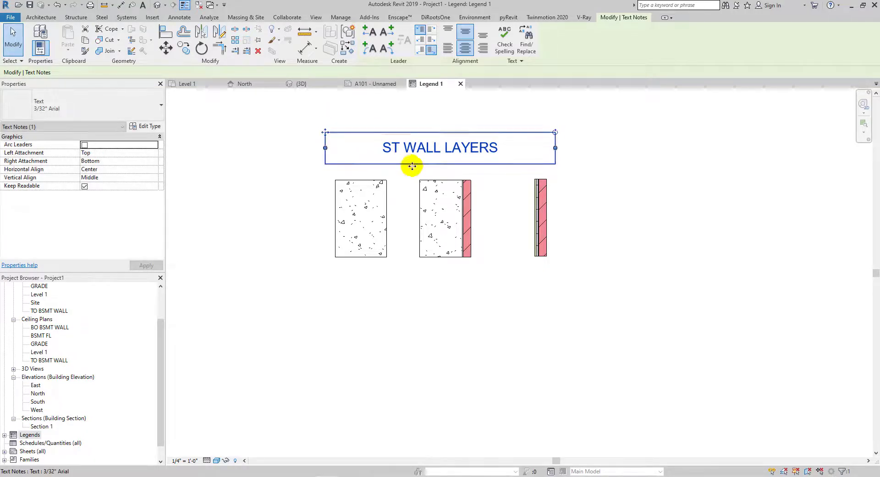
click(282, 103)
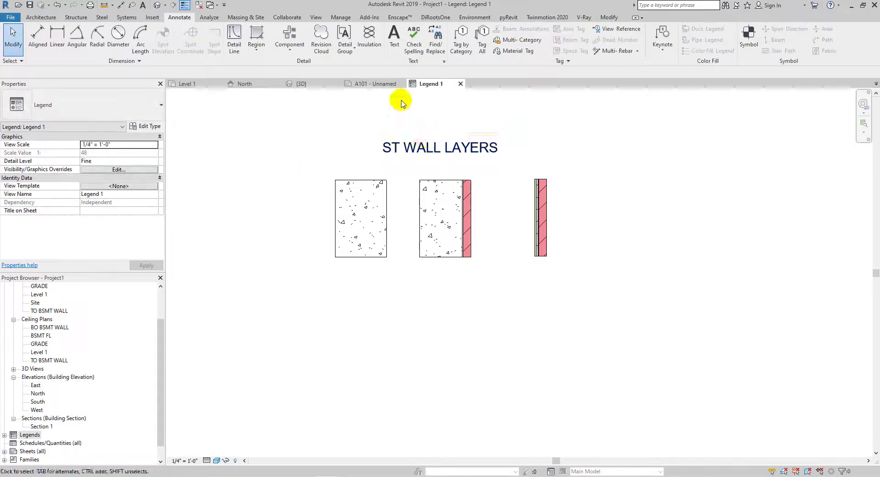
- Place the Legend 1 view onto sheet A101 beside the wall section
click(374, 84)
scroll(387, 173, down, 4)
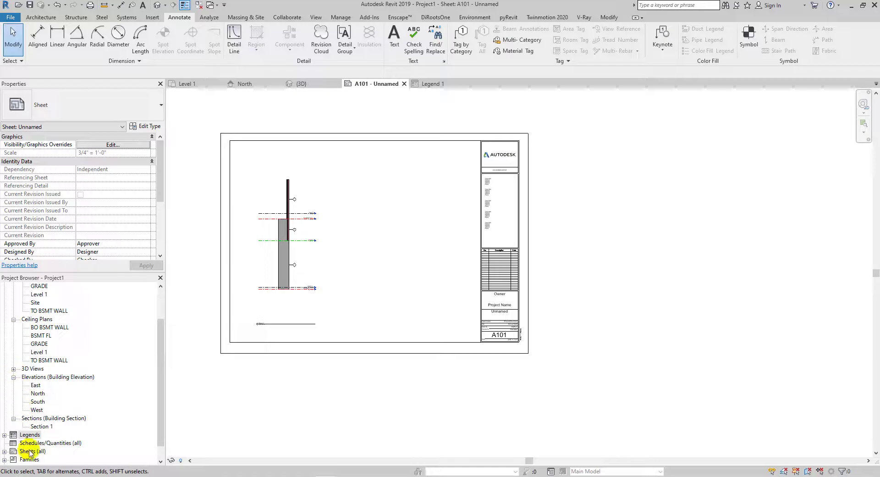
double_click(28, 434)
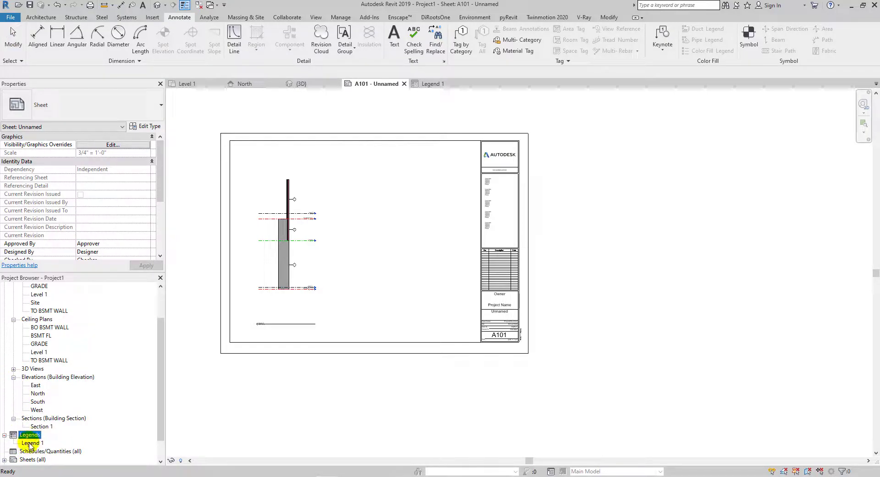
drag(29, 443, 458, 197)
click(372, 222)
- Set the legend viewport's scale to 3/4" = 1'-0"
scroll(371, 224, up, 3)
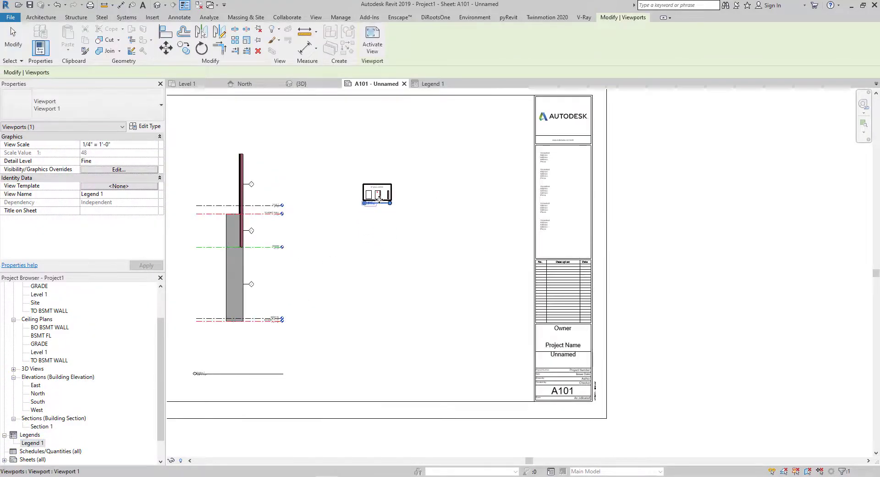
scroll(379, 200, up, 4)
double_click(377, 192)
click(186, 461)
click(225, 236)
double_click(318, 226)
scroll(359, 228, down, 4)
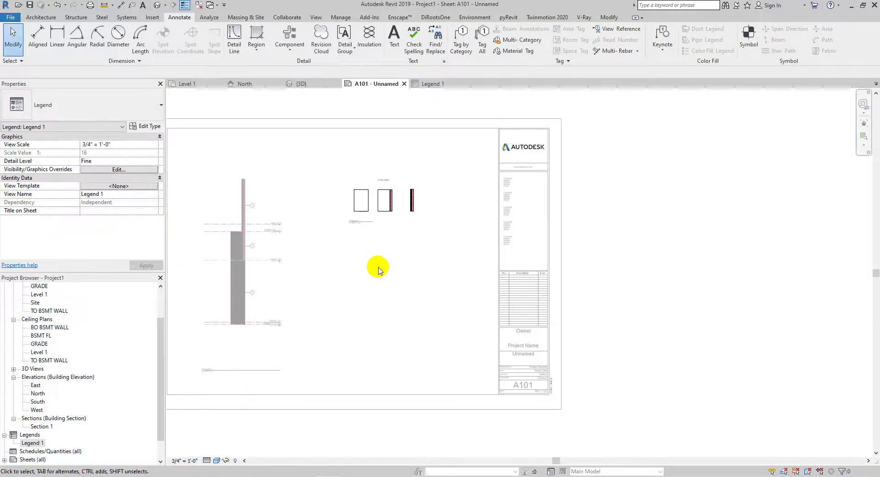
- Move the legend viewport's title closer beneath the wall components
click(373, 200)
drag(346, 287, 341, 252)
scroll(339, 272, up, 3)
scroll(338, 276, up, 3)
click(373, 288)
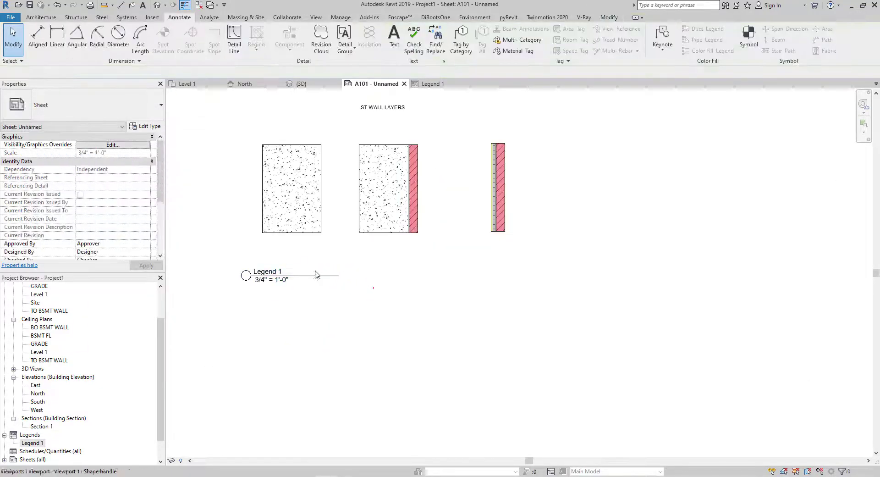
- Activate the legend viewport and draw a detail-line rectangle enclosing the title and the wall components
scroll(356, 179, up, 2)
scroll(358, 194, down, 2)
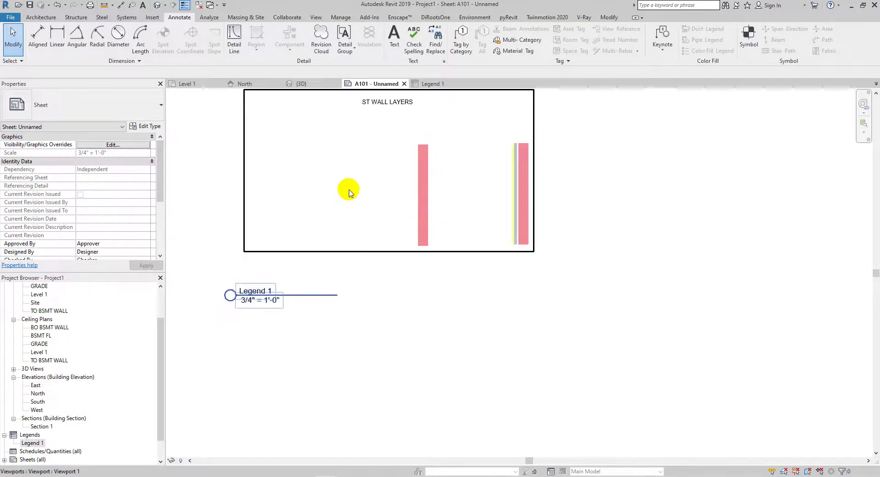
scroll(394, 197, down, 3)
double_click(409, 169)
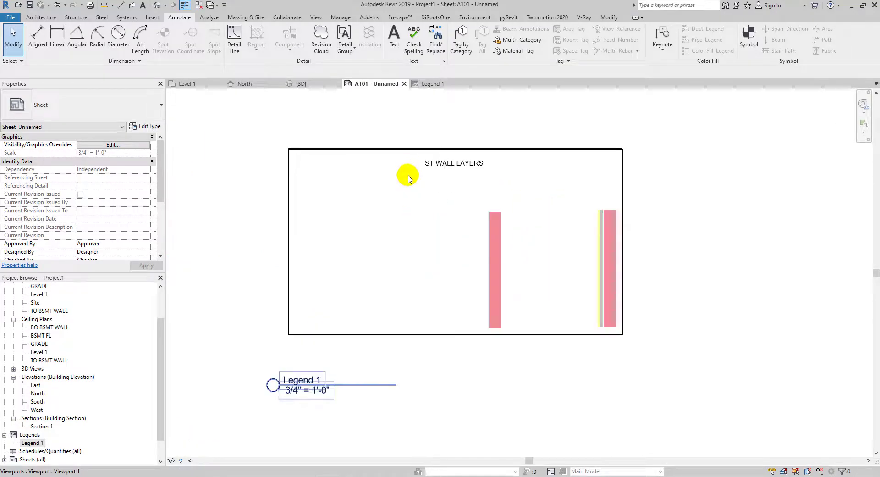
scroll(410, 166, up, 2)
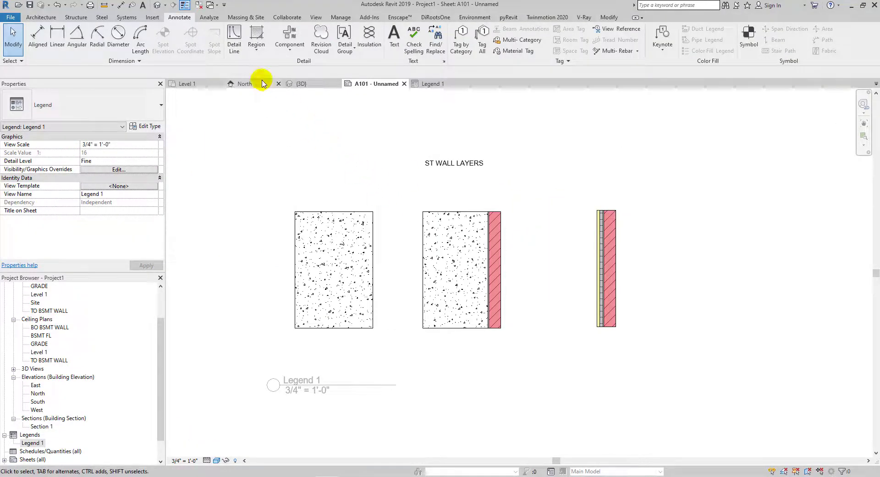
key(d)
key(l)
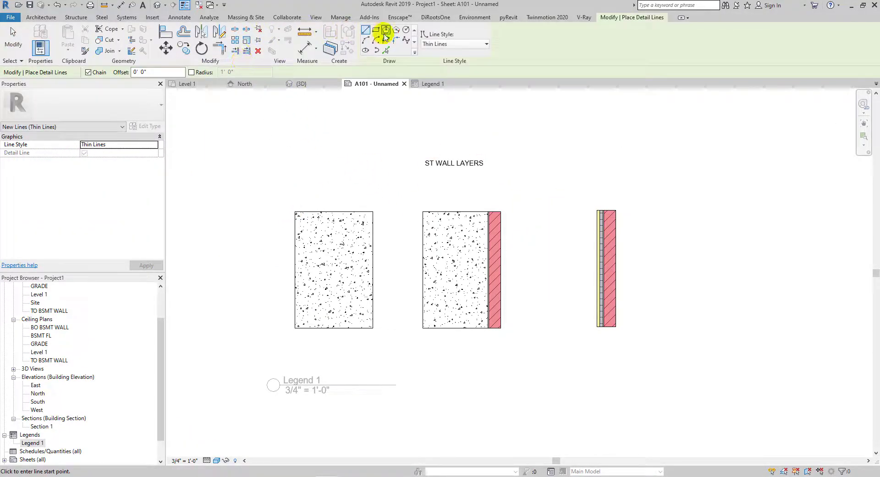
click(273, 155)
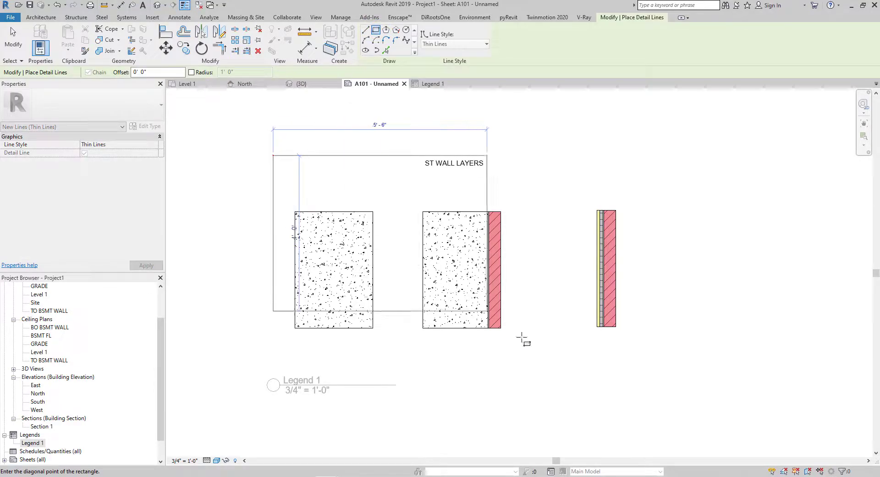
click(636, 339)
- Draw a horizontal detail line across the rectangle separating the title from the wall components
click(367, 31)
click(273, 193)
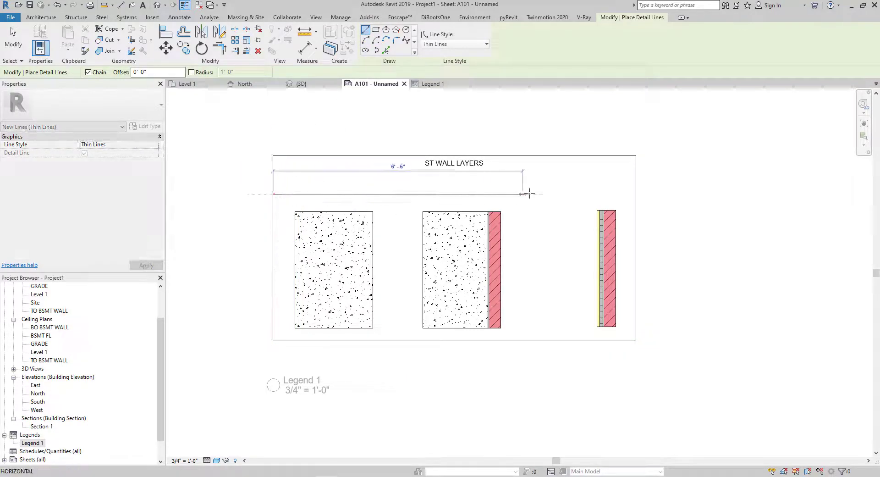
click(636, 193)
key(Escape)
key(Escape)
- Change the title text to the 1/4" Arial type and stretch its box to the rectangle's full width
click(486, 164)
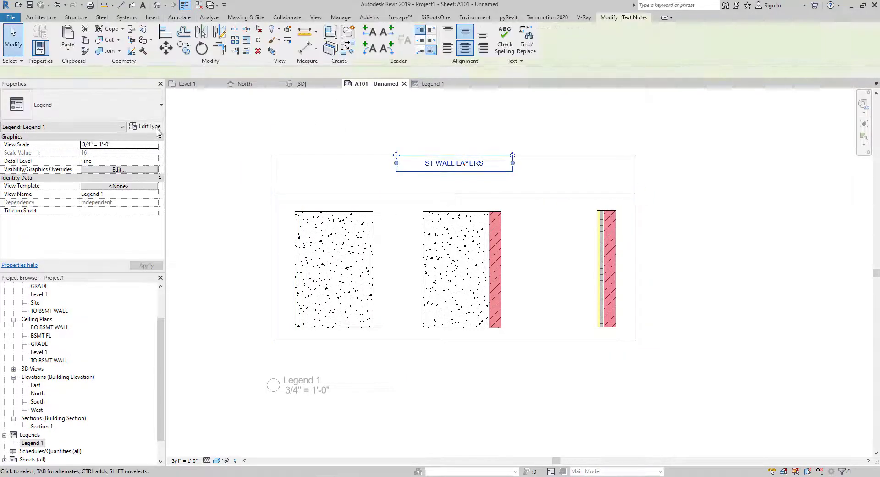
click(94, 116)
click(59, 151)
drag(396, 162, 274, 161)
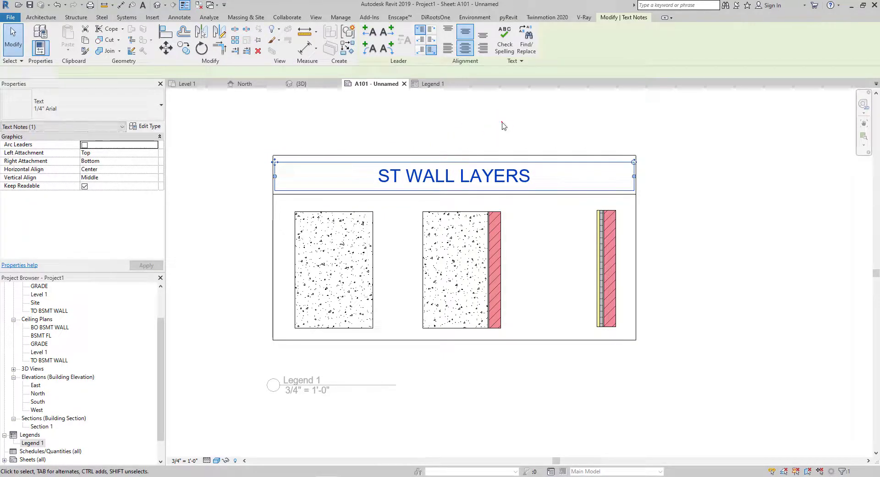
click(503, 122)
- Deactivate the legend viewport and reposition it on sheet A101 next to the section
scroll(440, 247, down, 5)
middle_drag(389, 297, 572, 271)
double_click(569, 343)
middle_drag(526, 194, 488, 170)
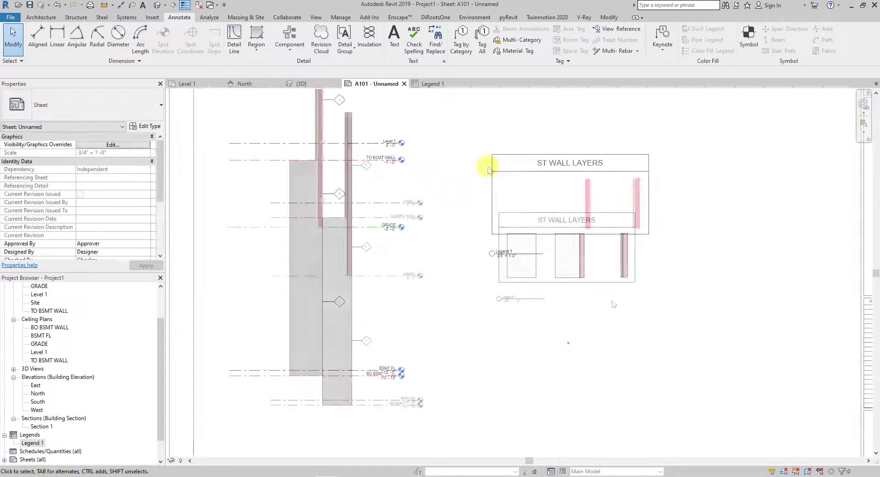